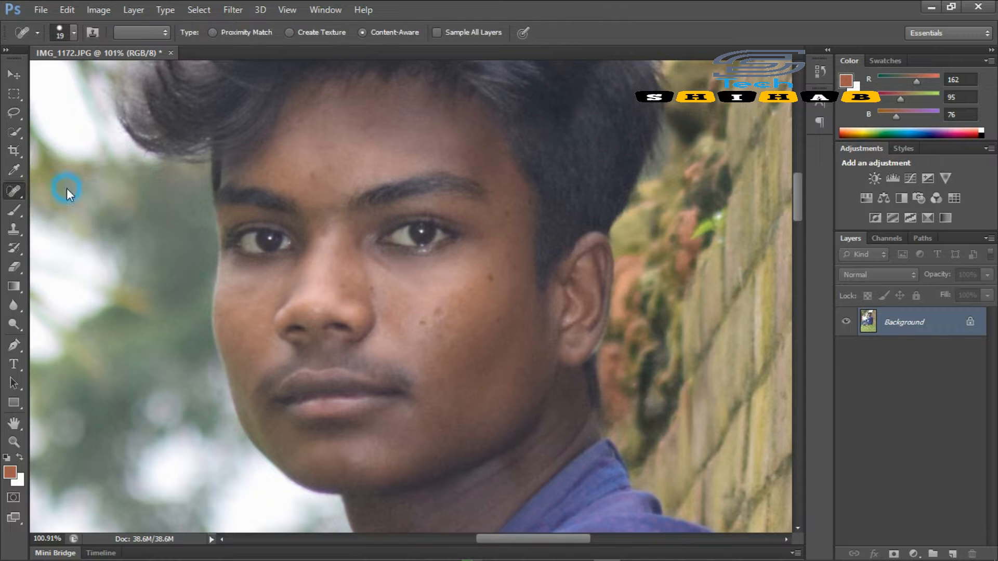
# - Remove the blemishes between the eyebrows, on the cheek and at the temple with the Content-Aware Spot Healing Brush
pyautogui.keyDown('alt'); pyautogui.click(317, 186); pyautogui.keyUp('alt')
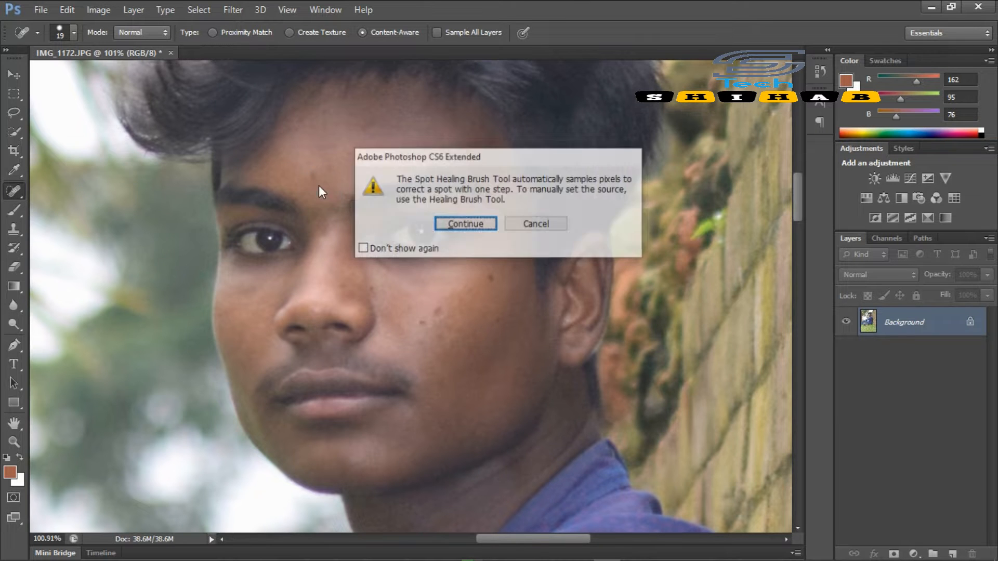
pyautogui.click(458, 225)
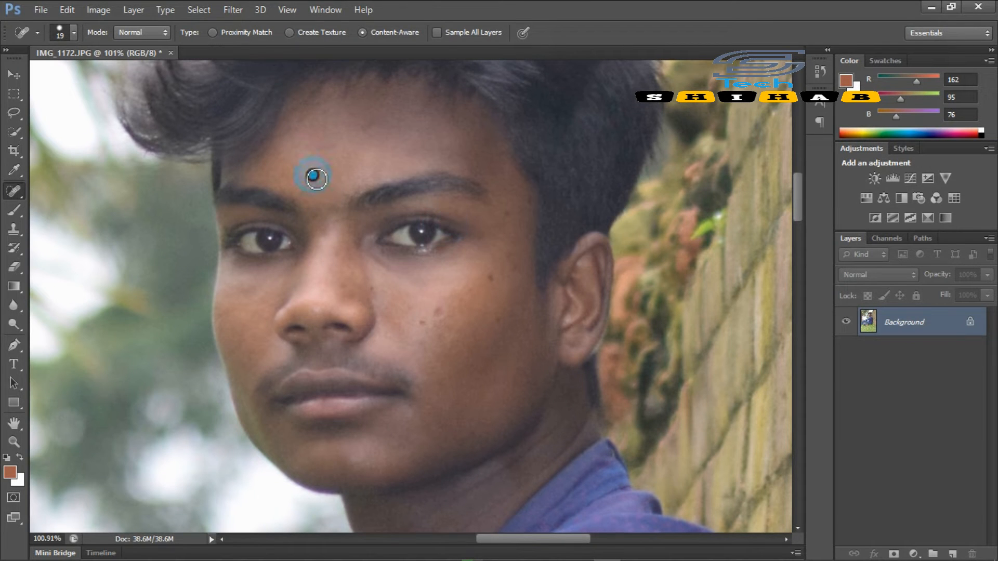
pyautogui.click(438, 311)
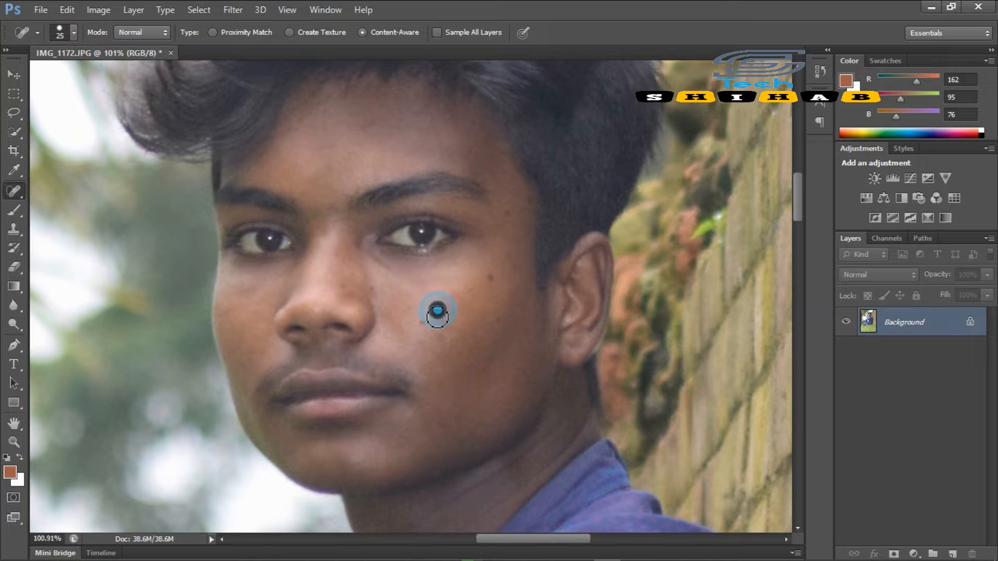
pyautogui.click(428, 341)
pyautogui.click(463, 296)
pyautogui.click(491, 279)
pyautogui.click(516, 210)
pyautogui.click(499, 326)
pyautogui.click(518, 331)
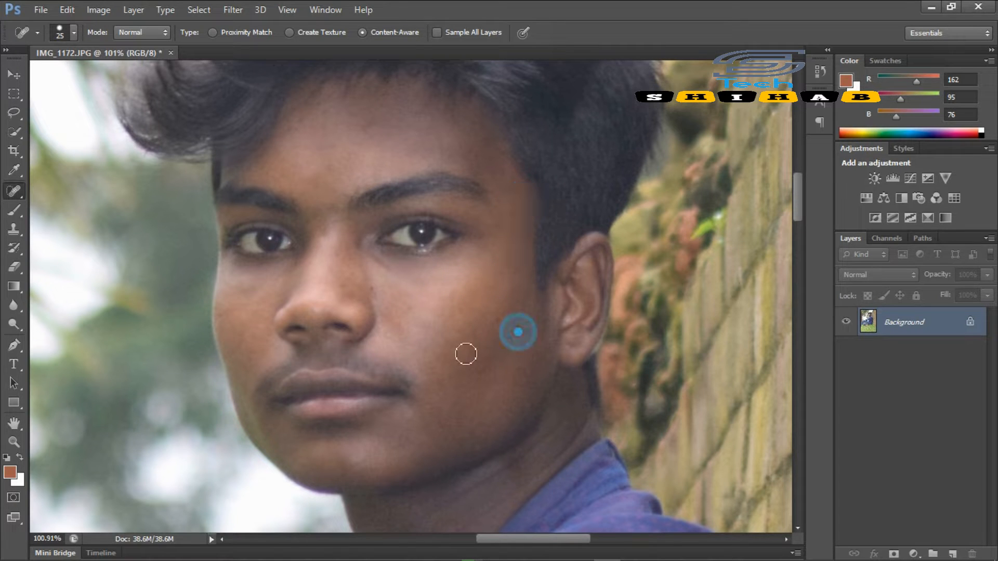
# - Switch to the Healing Brush with a sampled source and retouch the cheek facing the wall
pyautogui.rightClick(13, 191)
pyautogui.click(41, 199)
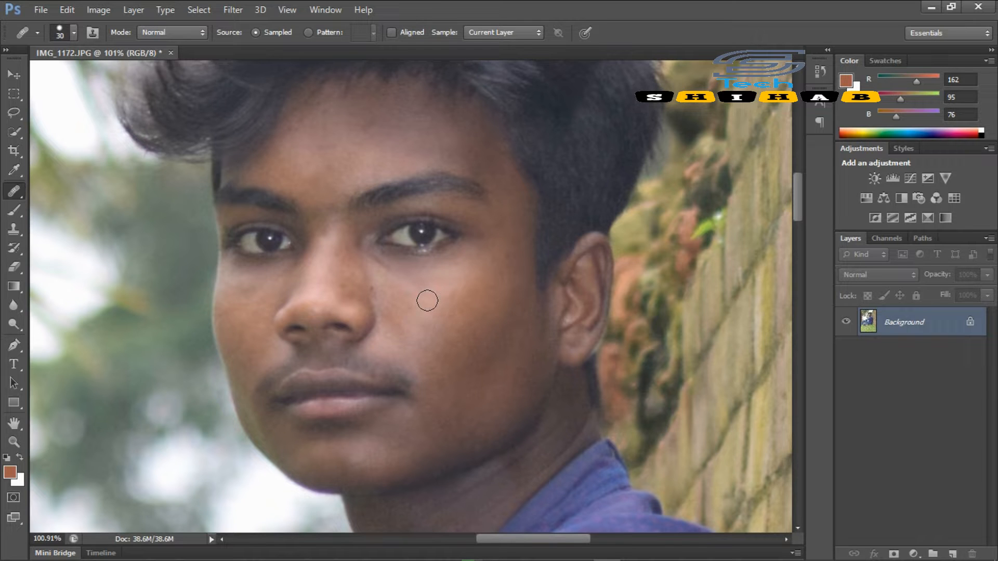
pyautogui.click(422, 343)
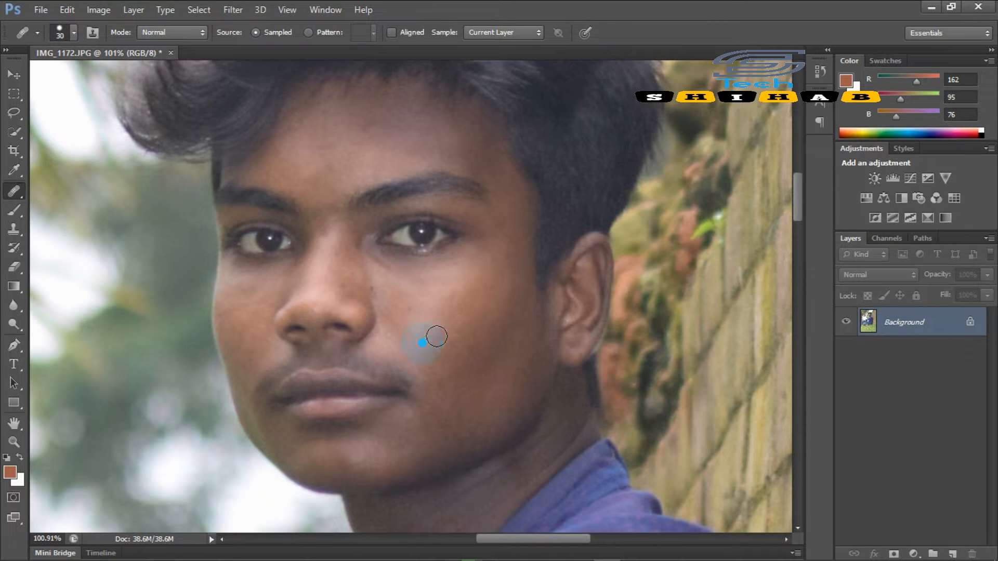
pyautogui.moveTo(525, 377); pyautogui.dragTo(494, 396)
# - Smooth the uneven skin on the middle of the cheek between nose and ear with the size 30 Healing Brush
pyautogui.scroll(-4, 474, 334)
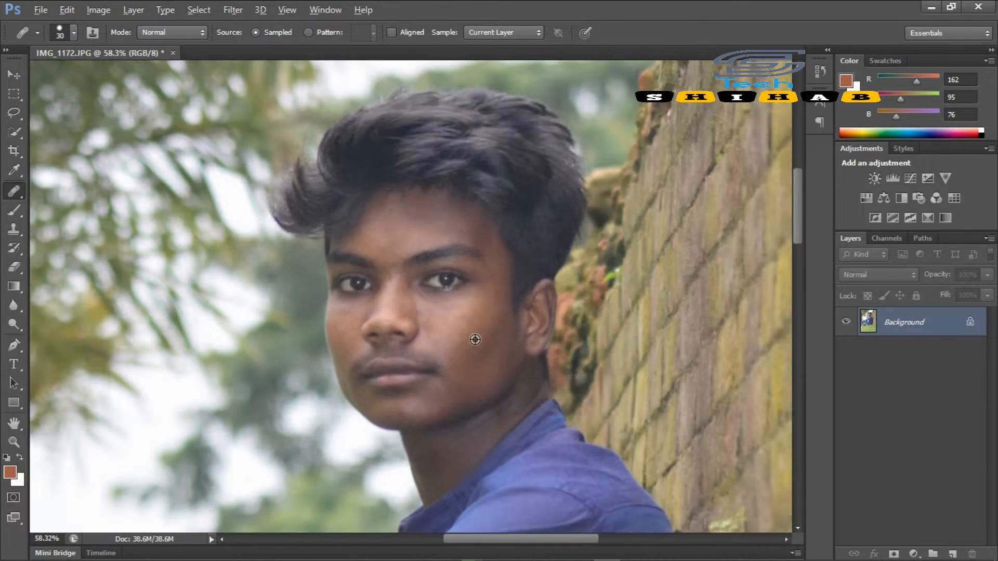
pyautogui.scroll(6, 485, 301)
pyautogui.scroll(1, 484, 301)
pyautogui.click(341, 320)
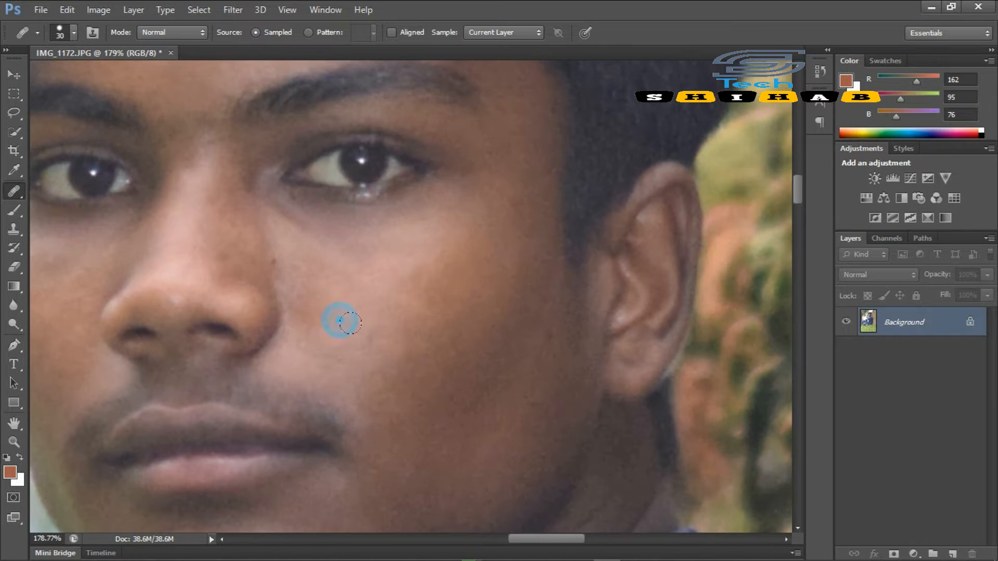
pyautogui.click(435, 356)
pyautogui.click(396, 375)
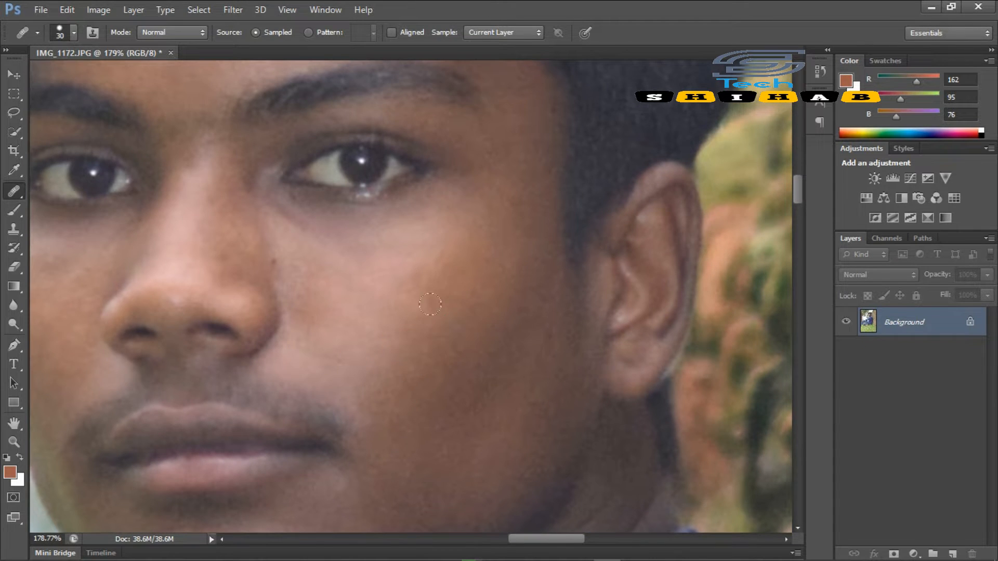
# - Heal the skin marks on the opposite cheek, beneath the eye farther from the wall
pyautogui.scroll(-2, 450, 328)
pyautogui.scroll(-3, 450, 328)
pyautogui.scroll(4, 420, 343)
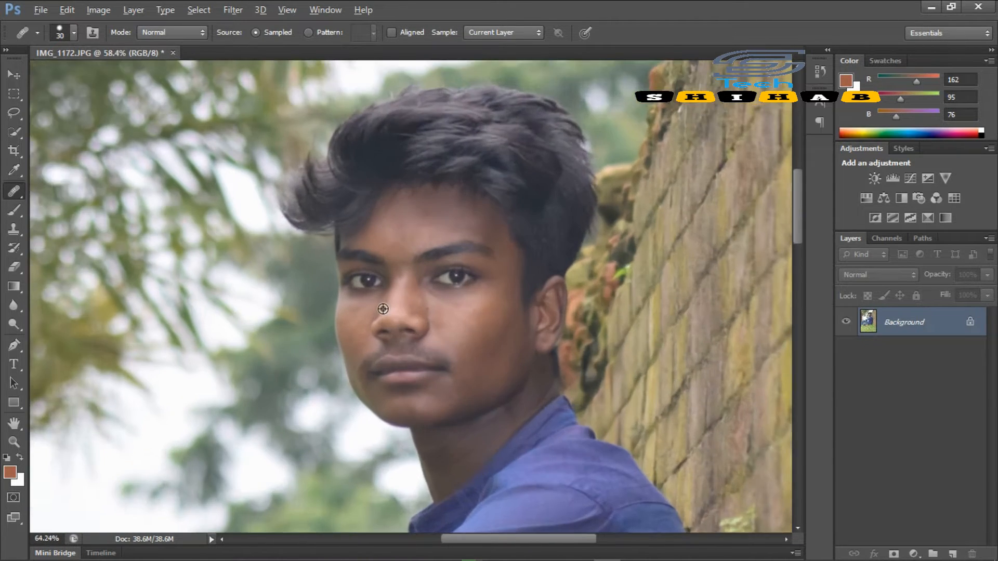
pyautogui.scroll(3, 370, 373)
pyautogui.click(247, 420)
pyautogui.click(263, 367)
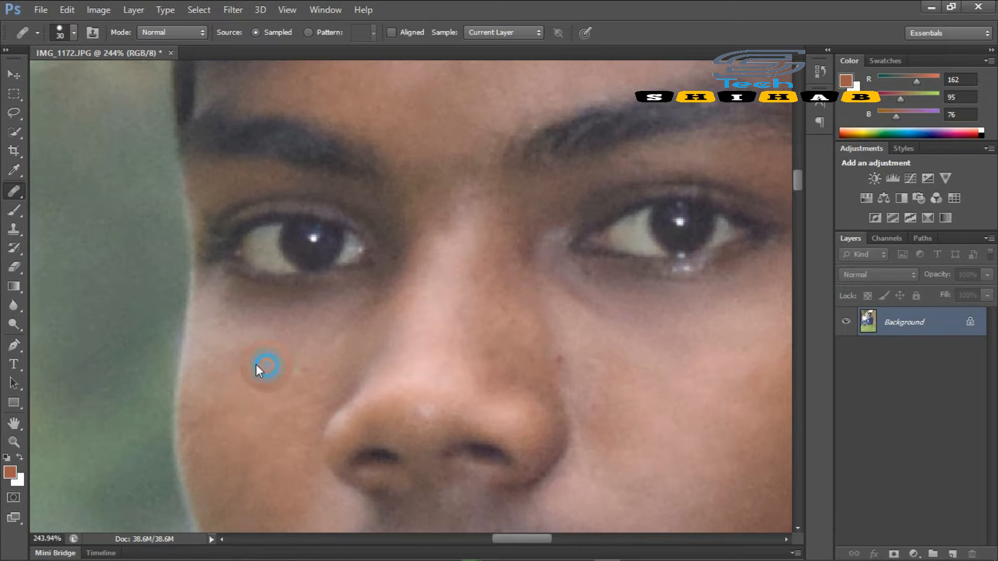
# - Heal the small dark marks beside the nose and under the eye with a size 20 Healing Brush
pyautogui.scroll(-5, 482, 133)
pyautogui.scroll(2, 598, 335)
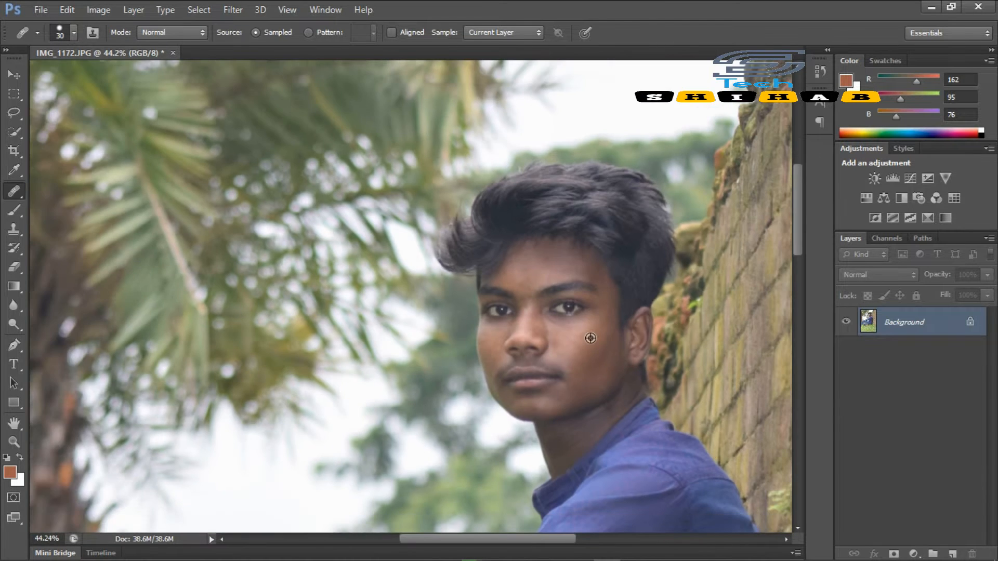
pyautogui.scroll(2, 574, 329)
pyautogui.press('[')
pyautogui.press('[')
pyautogui.press('[')
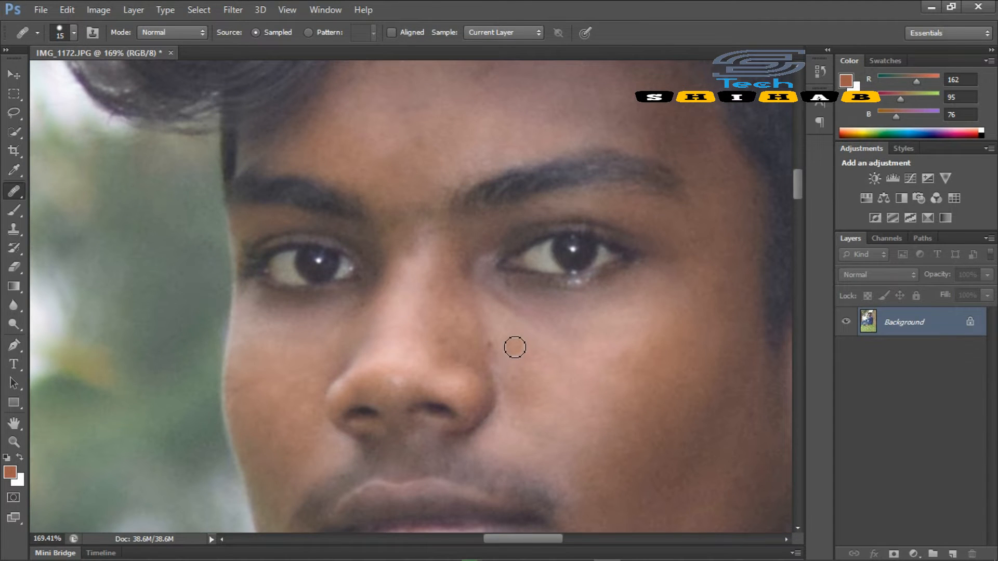
pyautogui.click(487, 337)
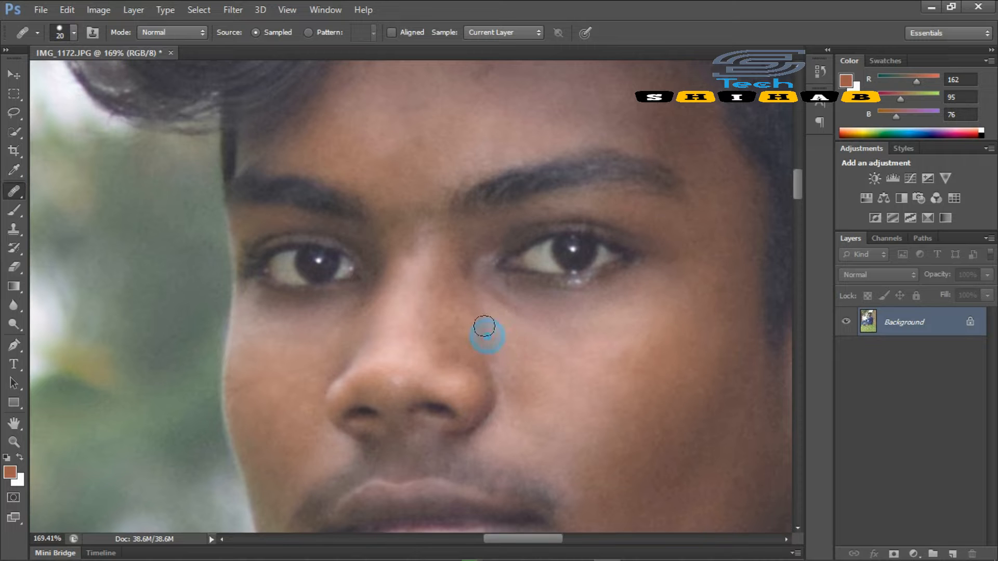
pyautogui.click(494, 363)
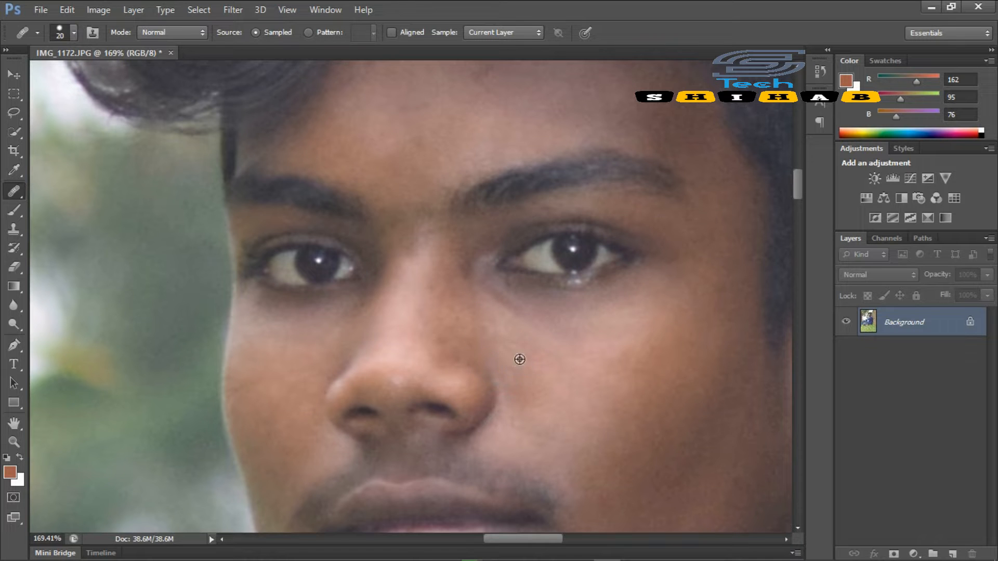
pyautogui.click(506, 307)
pyautogui.click(509, 335)
pyautogui.scroll(-5, 601, 350)
pyautogui.scroll(6, 585, 347)
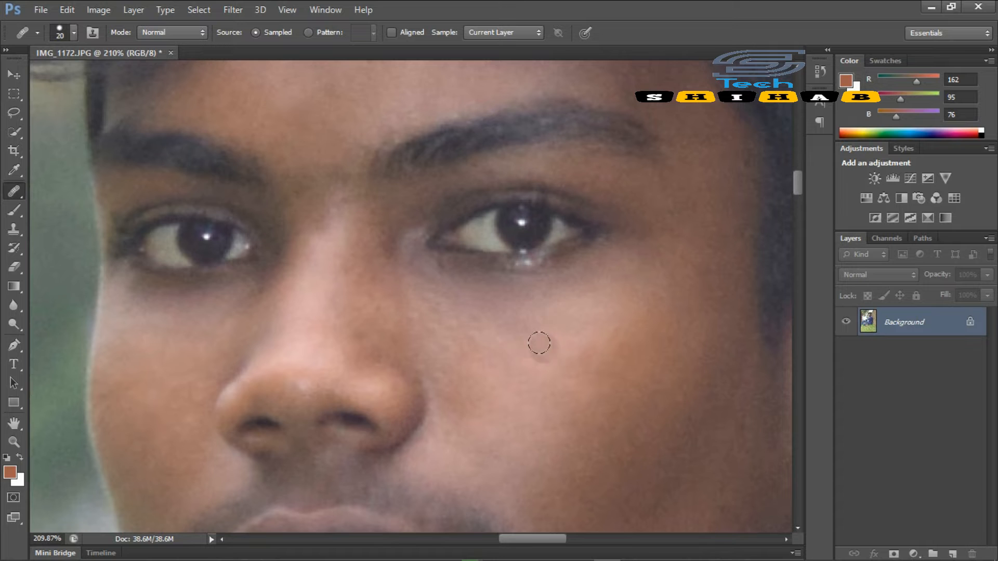
# - Add a Brightness/Contrast adjustment layer to the whole photo with brightness 29 and contrast 14
pyautogui.scroll(-10, 543, 348)
pyautogui.press('l')
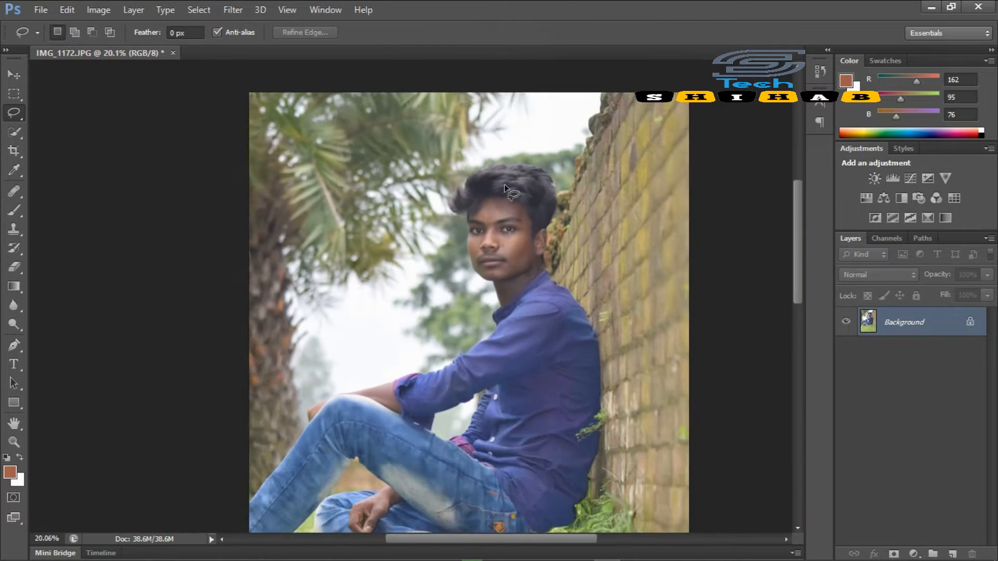
pyautogui.scroll(-1, 504, 184)
pyautogui.click(913, 553)
pyautogui.click(887, 292)
pyautogui.moveTo(752, 314); pyautogui.dragTo(765, 348)
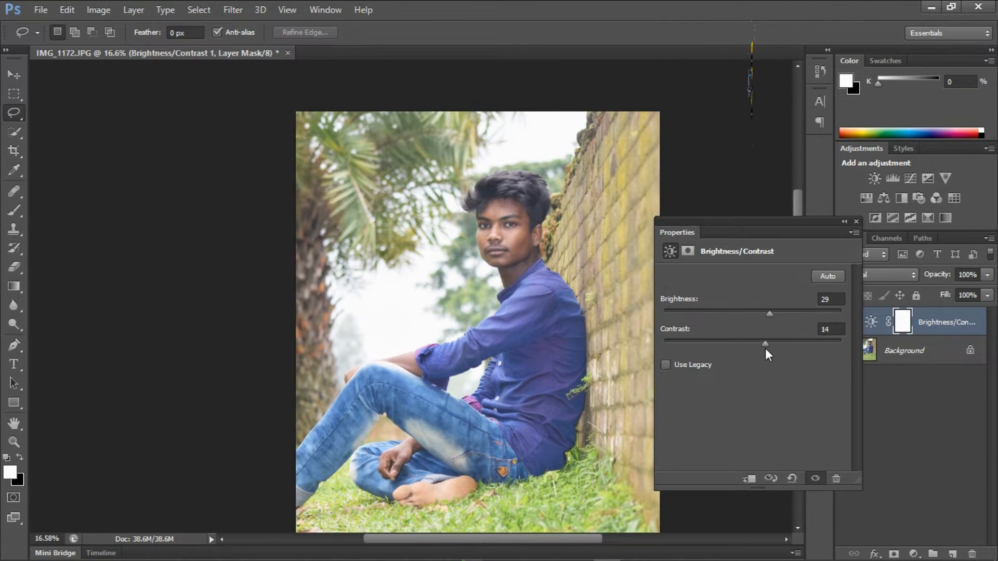
pyautogui.click(855, 221)
# - Select the neck on the Background copy layer with the Lasso, following the jawline, earlobe and shirt collar
pyautogui.scroll(5, 534, 219)
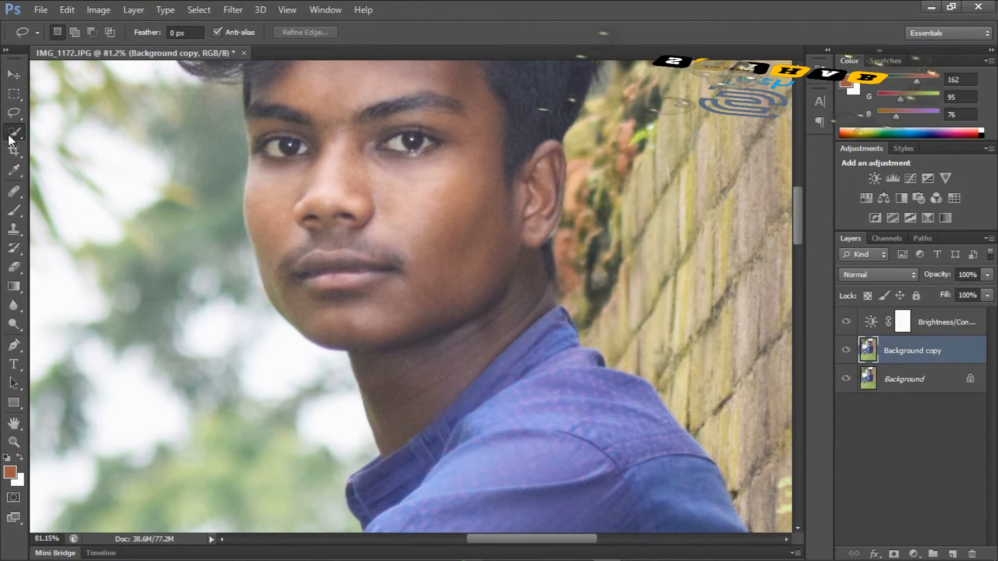
pyautogui.moveTo(323, 347)
pyautogui.mouseDown()
pyautogui.moveTo(426, 317)
pyautogui.moveTo(473, 278)
pyautogui.moveTo(498, 218)
pyautogui.mouseUp()
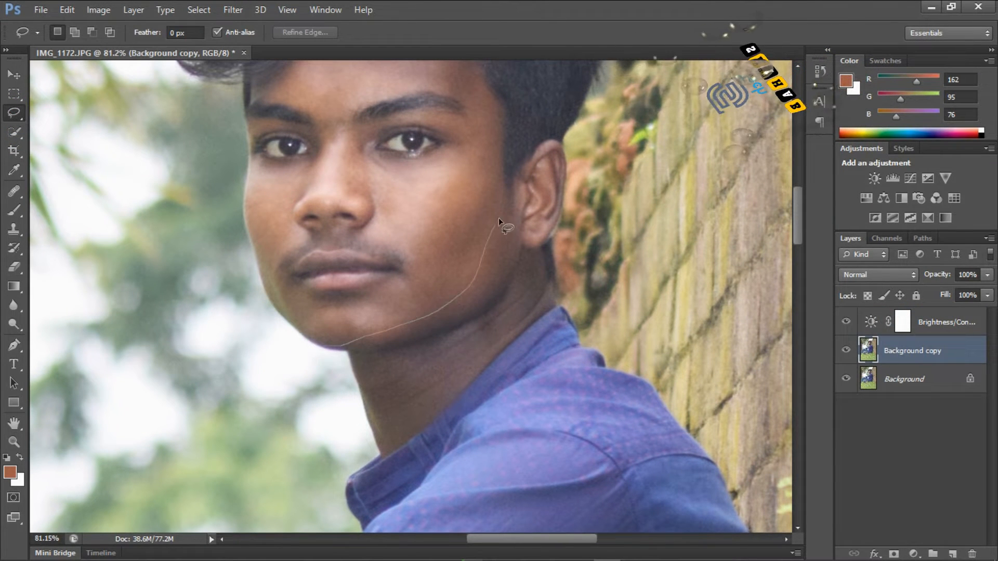
pyautogui.moveTo(398, 466); pyautogui.dragTo(353, 387)
pyautogui.moveTo(333, 352); pyautogui.dragTo(330, 347)
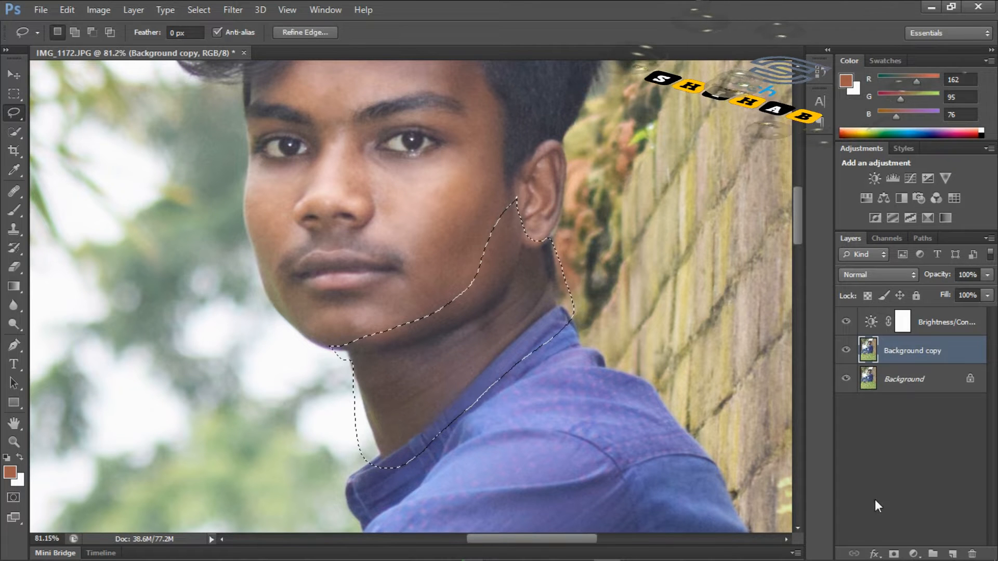
# - Add a Brightness/Contrast adjustment layer for the selected neck with brightness 24 and contrast -24
pyautogui.click(913, 554)
pyautogui.click(915, 290)
pyautogui.moveTo(751, 313); pyautogui.dragTo(712, 345)
pyautogui.scroll(-9, 515, 217)
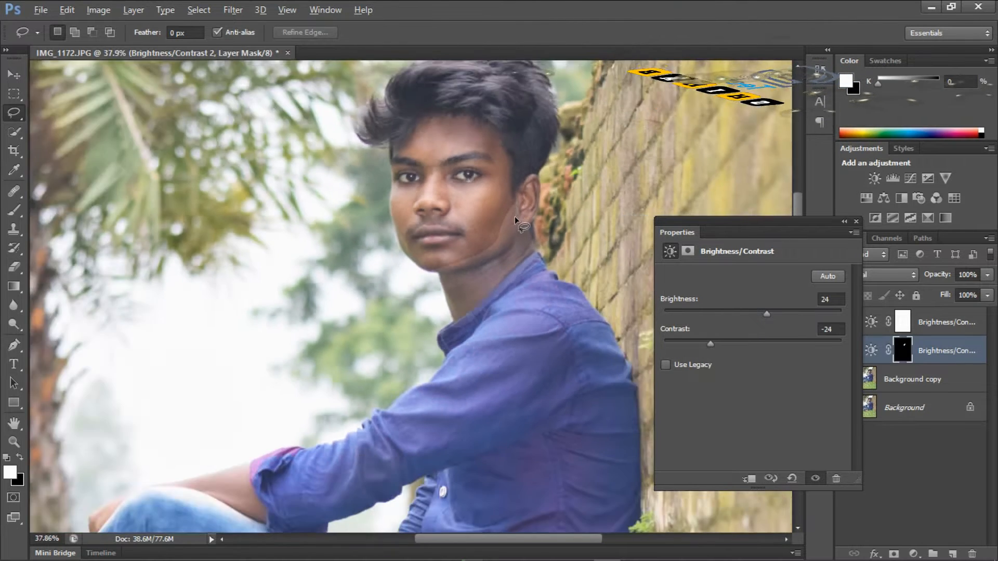
# - Set the neck's Brightness/Contrast adjustment to brightness -1 and contrast -9
pyautogui.scroll(11, 585, 283)
pyautogui.moveTo(766, 313)
pyautogui.mouseDown()
pyautogui.moveTo(704, 314)
pyautogui.moveTo(753, 316)
pyautogui.mouseUp()
pyautogui.click(712, 344)
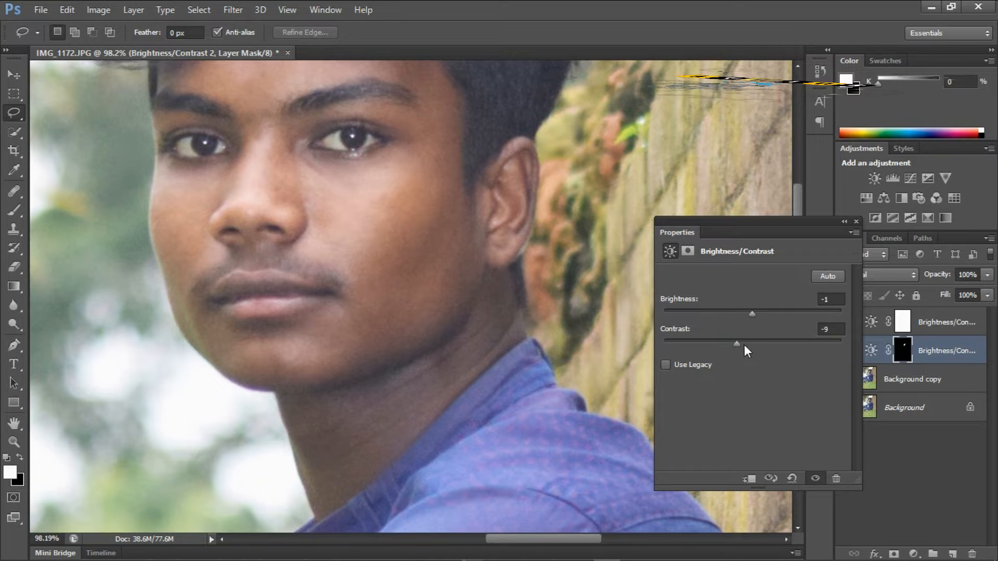
pyautogui.moveTo(719, 345)
pyautogui.mouseDown()
pyautogui.moveTo(781, 348)
pyautogui.moveTo(738, 347)
pyautogui.mouseUp()
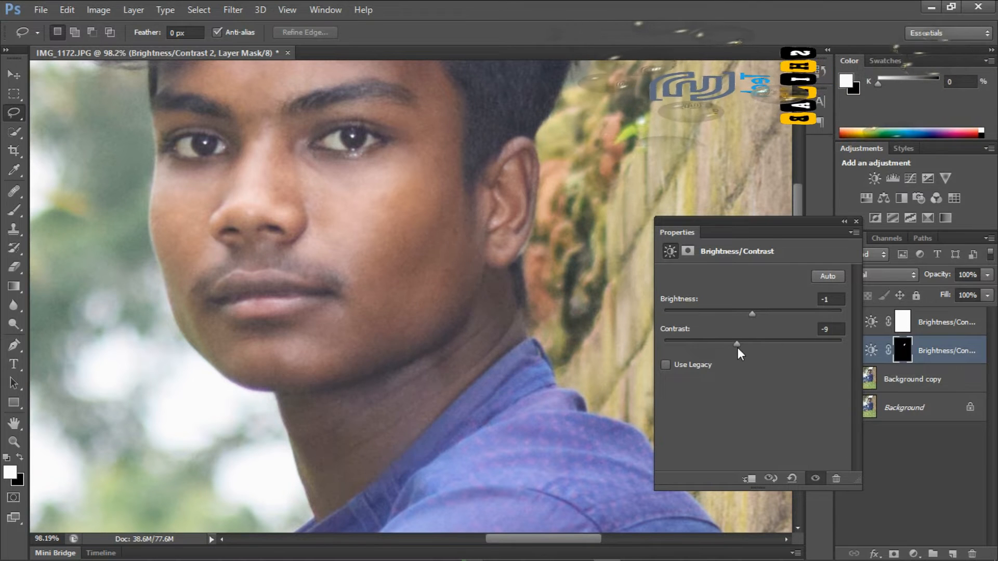
pyautogui.click(856, 221)
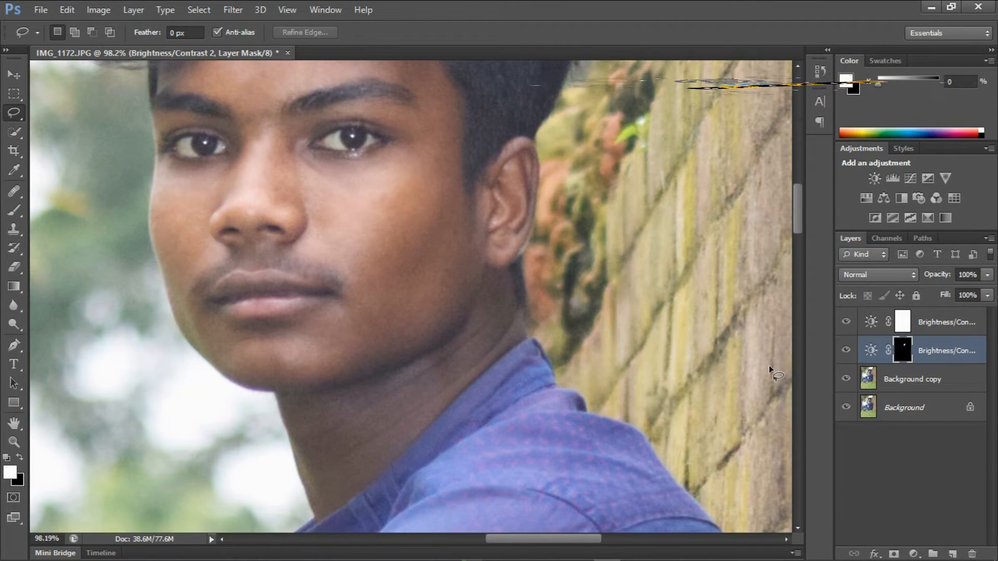
# - Reload the neck mask as a selection and add a Selective Color layer with Reds at cyan -37% and black +18%
pyautogui.click(15, 210)
pyautogui.click(20, 456)
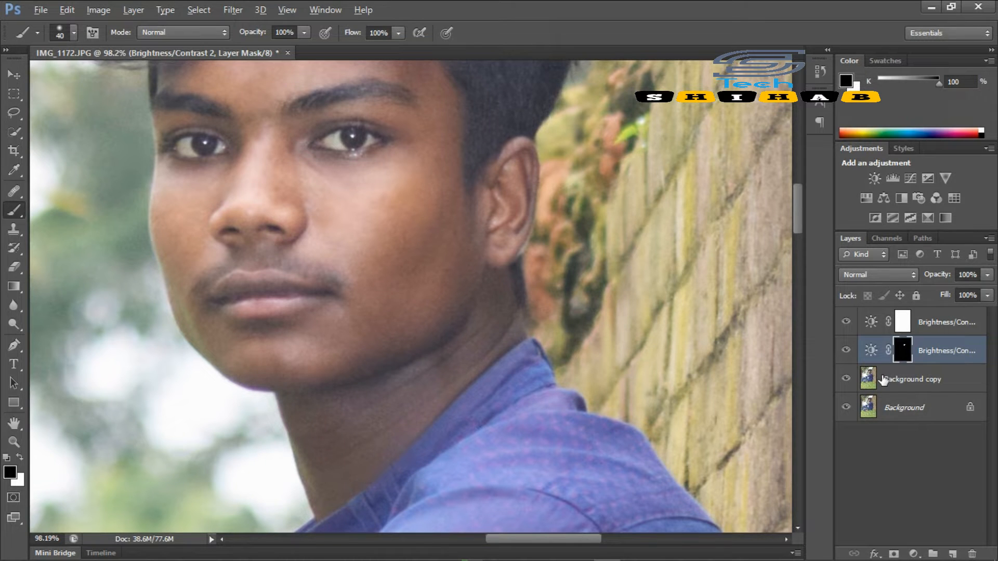
pyautogui.press('alt')
pyautogui.keyDown('ctrl'); pyautogui.click(903, 354); pyautogui.keyUp('ctrl')
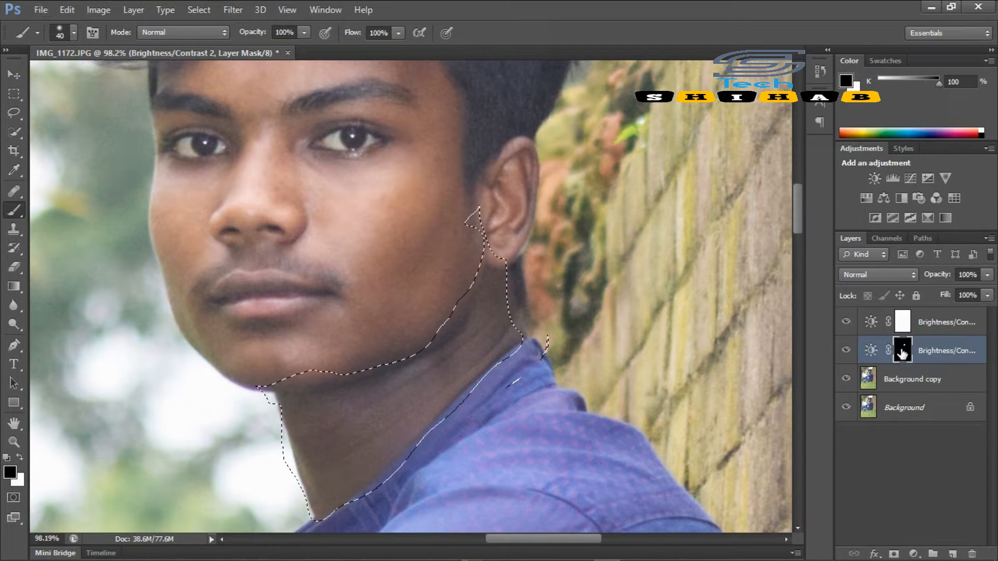
pyautogui.click(945, 218)
pyautogui.moveTo(765, 328); pyautogui.dragTo(720, 329)
pyautogui.moveTo(753, 419)
pyautogui.mouseDown()
pyautogui.moveTo(738, 419)
pyautogui.moveTo(765, 418)
pyautogui.mouseUp()
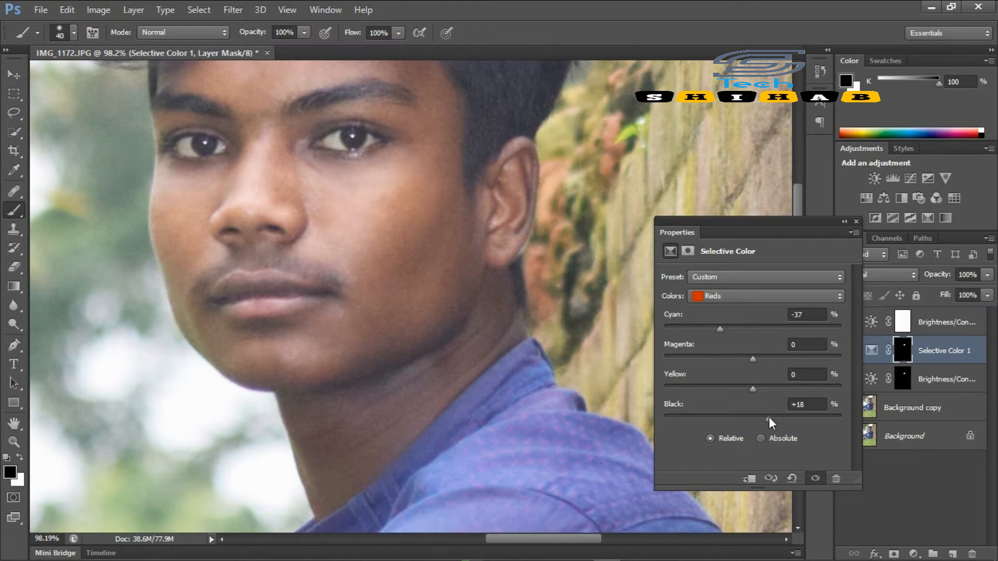
# - Set the neck's Selective Color Reds to cyan -84%, magenta -23%, yellow -12% and black -17%
pyautogui.scroll(-8, 477, 242)
pyautogui.scroll(3, 476, 240)
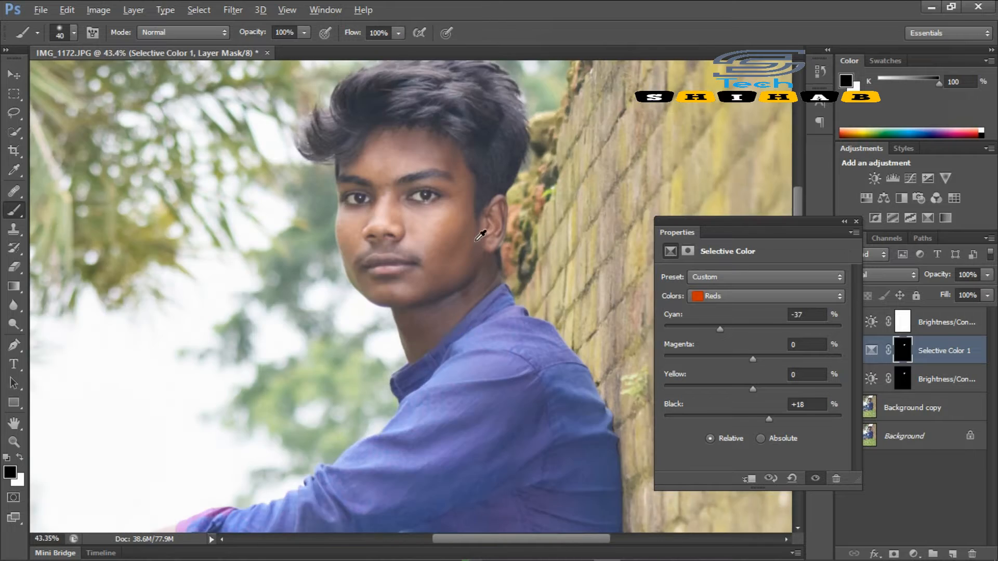
pyautogui.scroll(-3, 480, 236)
pyautogui.moveTo(768, 419); pyautogui.dragTo(738, 418)
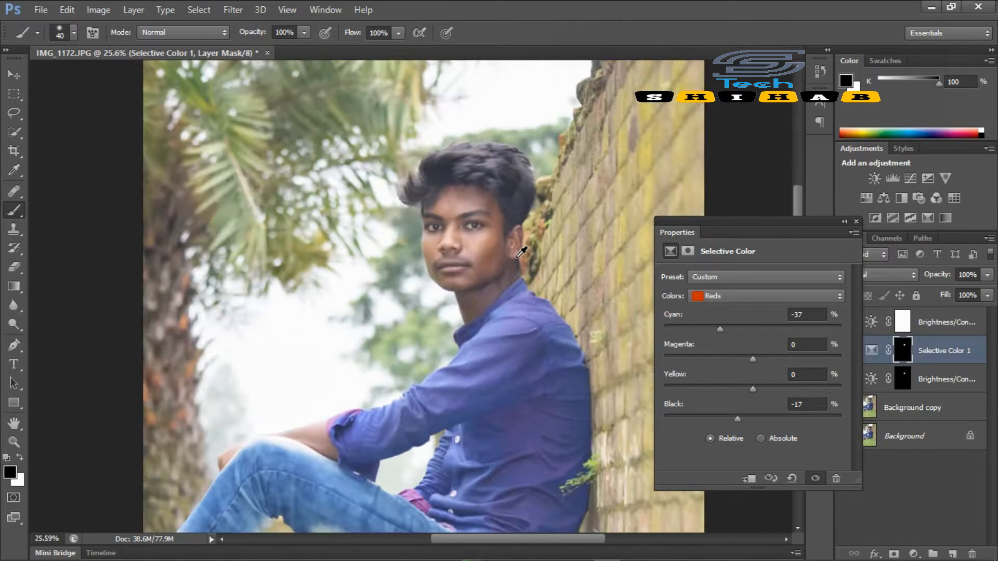
pyautogui.scroll(-4, 520, 249)
pyautogui.scroll(9, 422, 242)
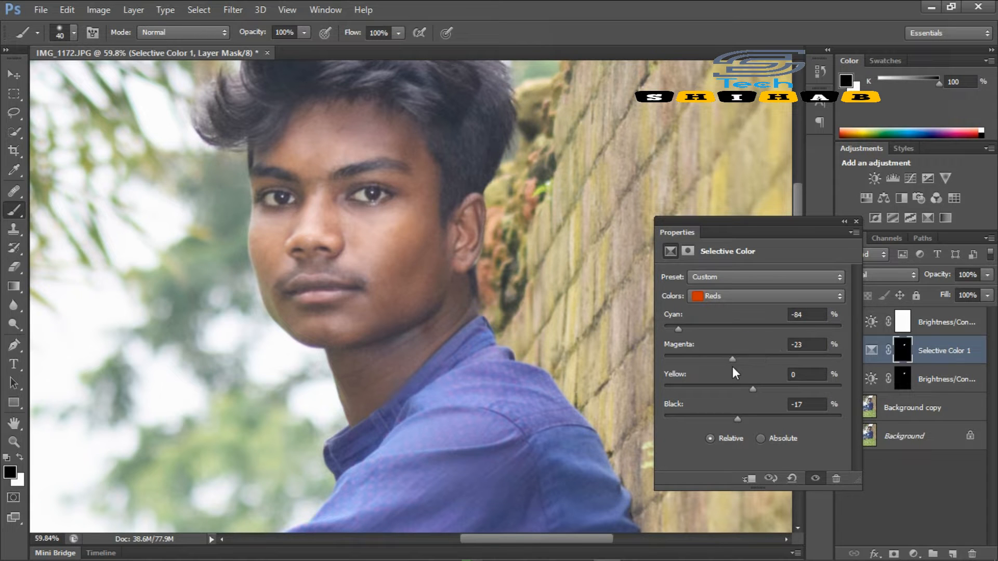
pyautogui.moveTo(725, 390); pyautogui.dragTo(740, 390)
pyautogui.moveTo(814, 385); pyautogui.dragTo(741, 387)
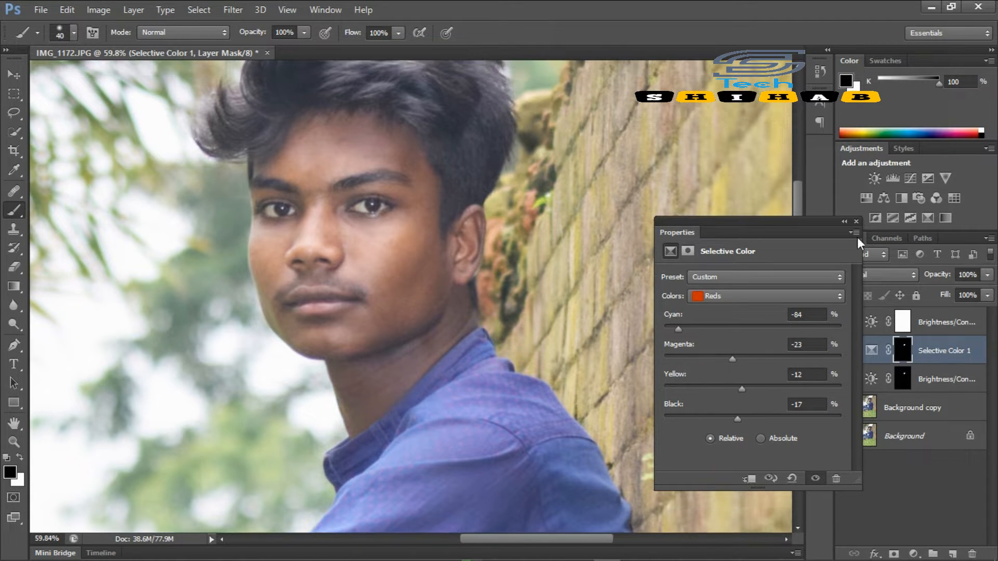
pyautogui.click(856, 221)
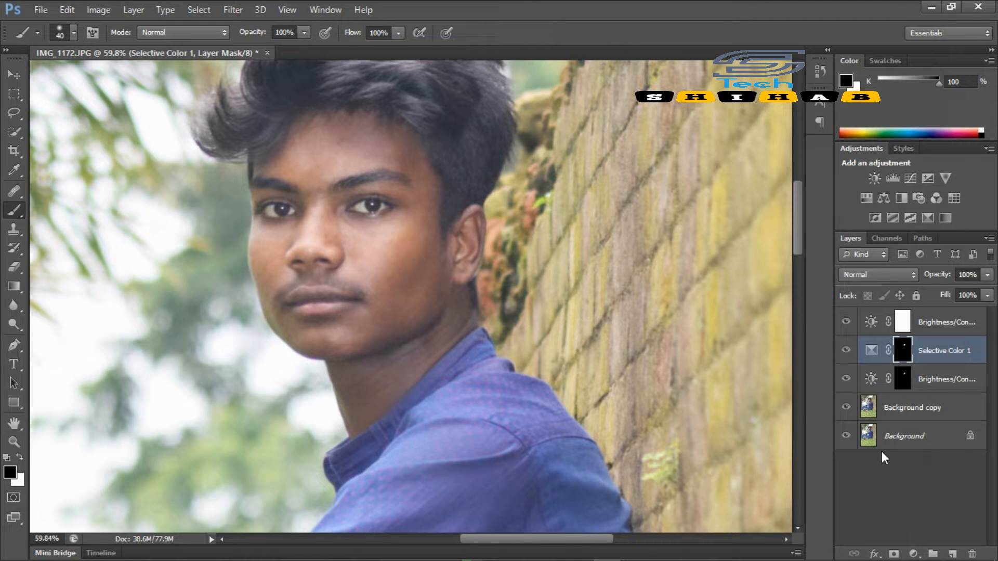
# - Reload the neck mask as a selection and add a Levels adjustment layer with the midtones at 1.26
pyautogui.moveTo(312, 334)
pyautogui.mouseDown()
pyautogui.moveTo(338, 352)
pyautogui.moveTo(440, 296)
pyautogui.mouseUp()
pyautogui.keyDown('ctrl'); pyautogui.click(903, 350); pyautogui.keyUp('ctrl')
pyautogui.click(913, 554)
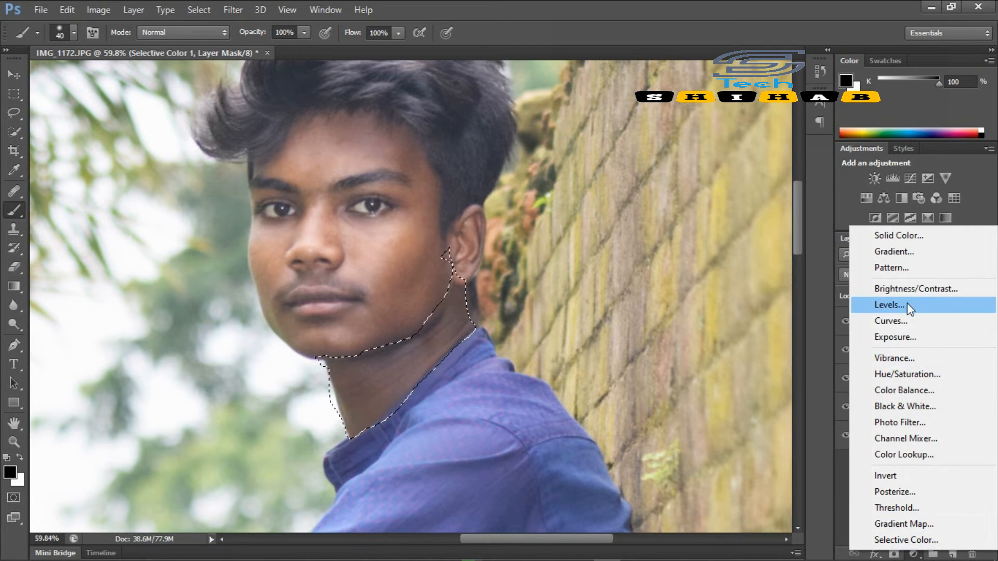
pyautogui.click(889, 304)
pyautogui.moveTo(762, 384); pyautogui.dragTo(749, 382)
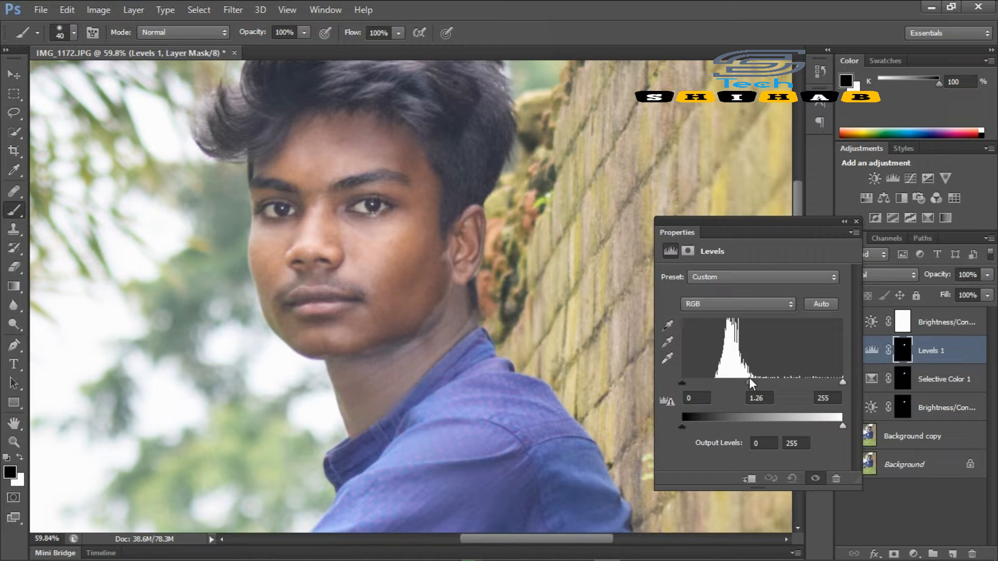
# - Set the neck's Levels to black input 6, midtones 1.29 and output white 241, with the Red channel's midtones at 1.08
pyautogui.moveTo(681, 426)
pyautogui.mouseDown()
pyautogui.moveTo(691, 426)
pyautogui.moveTo(681, 427)
pyautogui.mouseUp()
pyautogui.moveTo(682, 382); pyautogui.dragTo(683, 381)
pyautogui.click(790, 304)
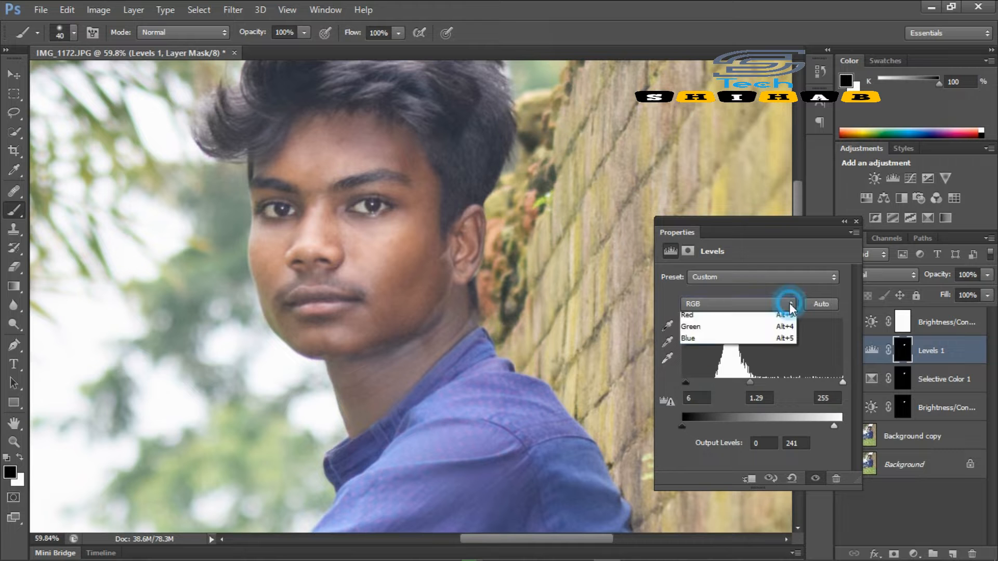
pyautogui.click(743, 315)
pyautogui.moveTo(762, 383); pyautogui.dragTo(757, 383)
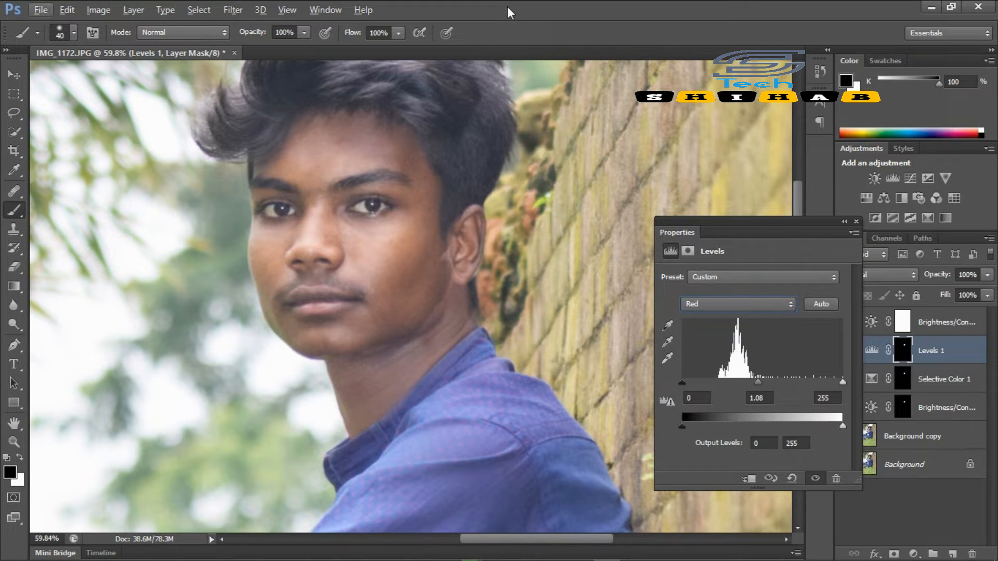
pyautogui.scroll(-5, 463, 176)
pyautogui.scroll(5, 464, 171)
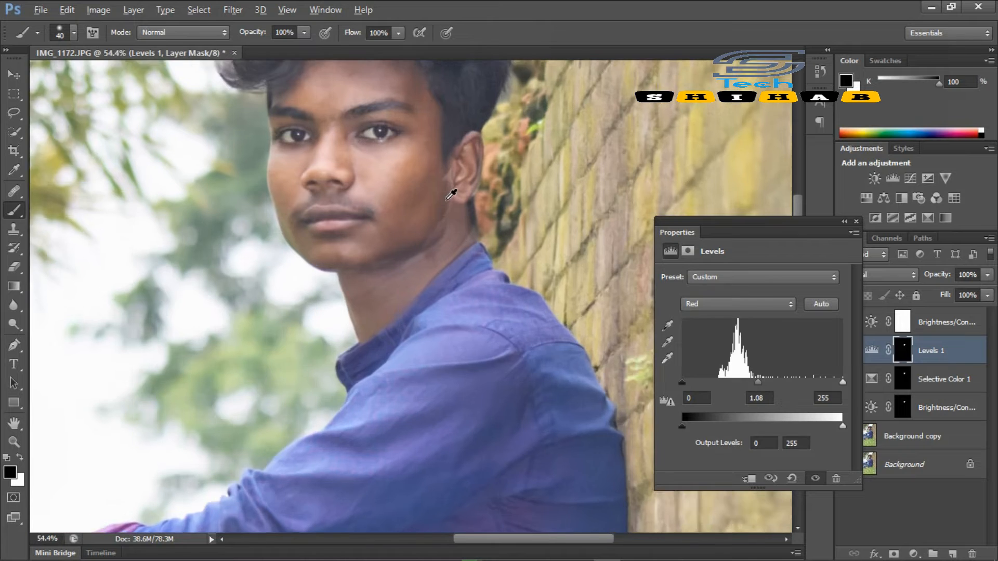
pyautogui.click(762, 304)
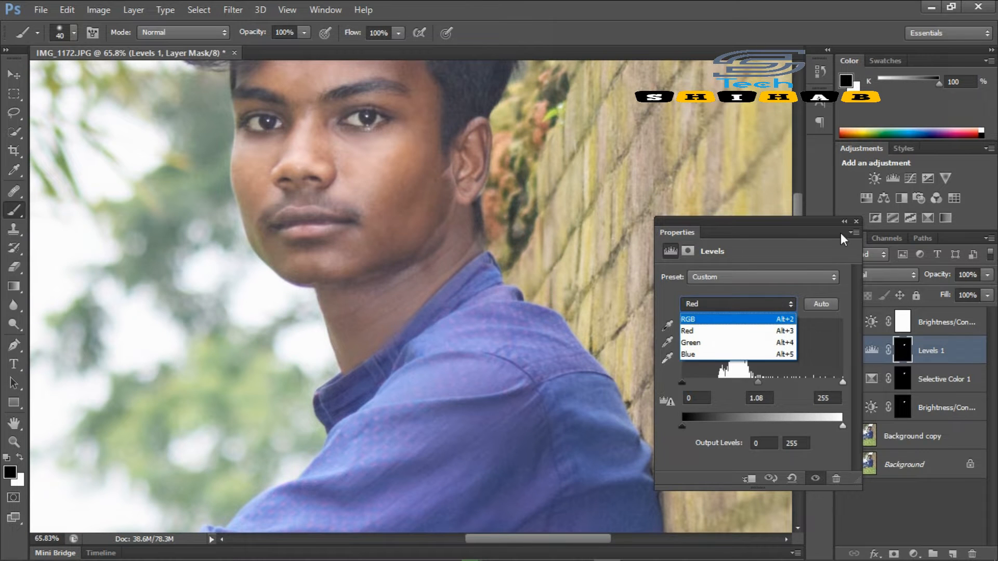
pyautogui.click(687, 319)
pyautogui.click(855, 221)
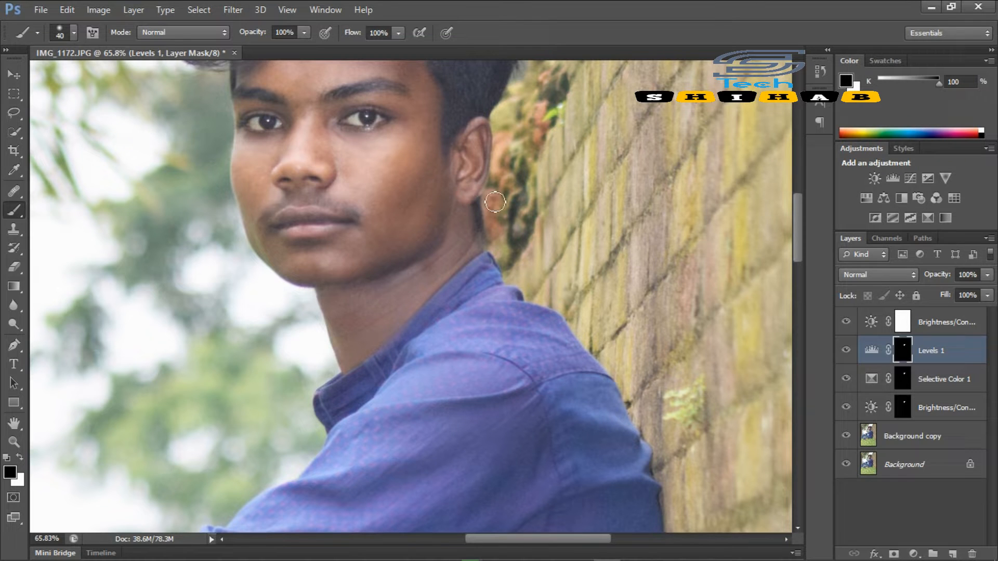
# - Paint black along the shirt collar's edge on the neck's Levels layer mask
pyautogui.click(906, 382)
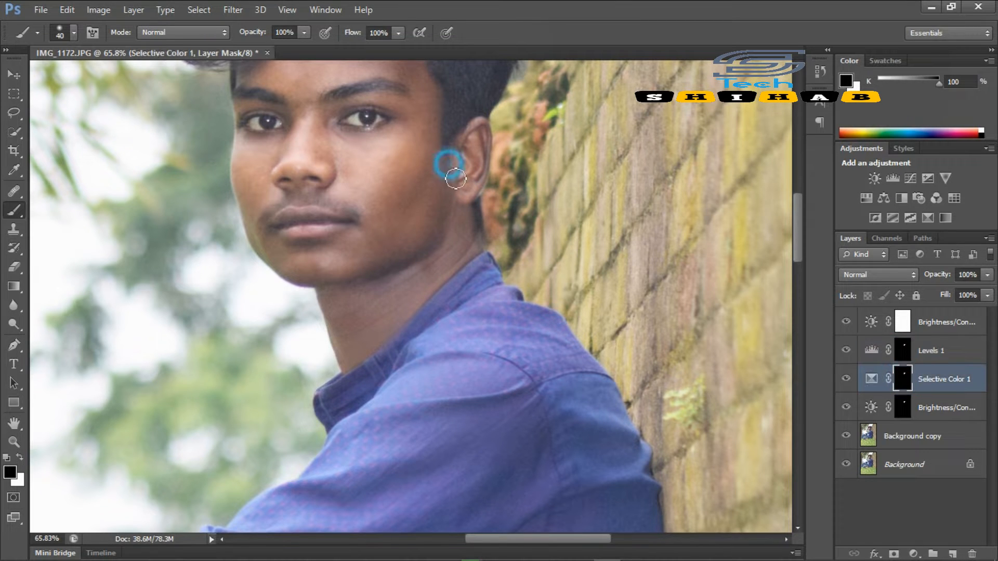
pyautogui.click(902, 347)
pyautogui.moveTo(372, 378)
pyautogui.mouseDown()
pyautogui.moveTo(402, 342)
pyautogui.moveTo(488, 283)
pyautogui.mouseUp()
pyautogui.scroll(-5, 499, 198)
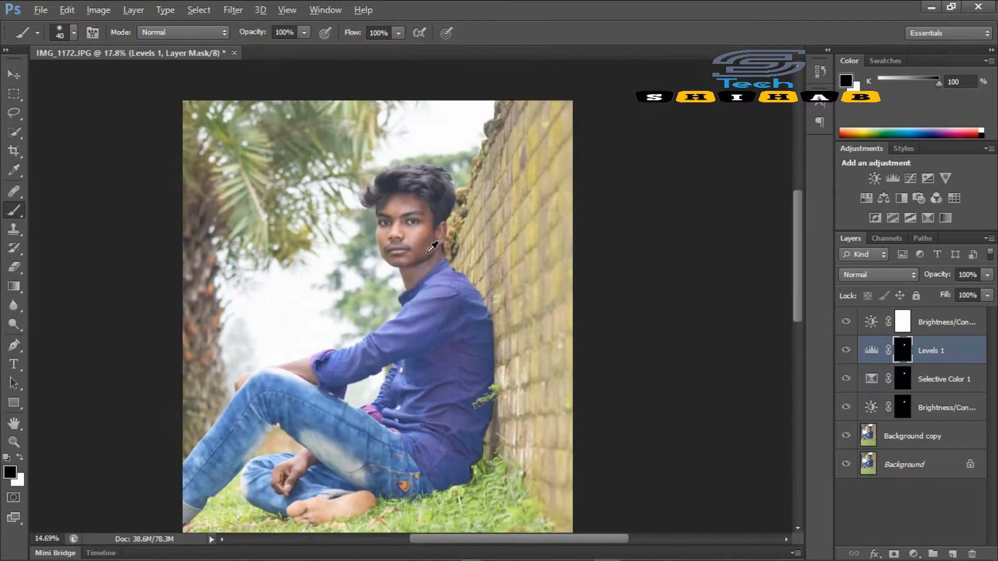
pyautogui.scroll(2, 496, 192)
pyautogui.scroll(-2, 496, 192)
pyautogui.scroll(6, 468, 194)
pyautogui.scroll(-1, 455, 197)
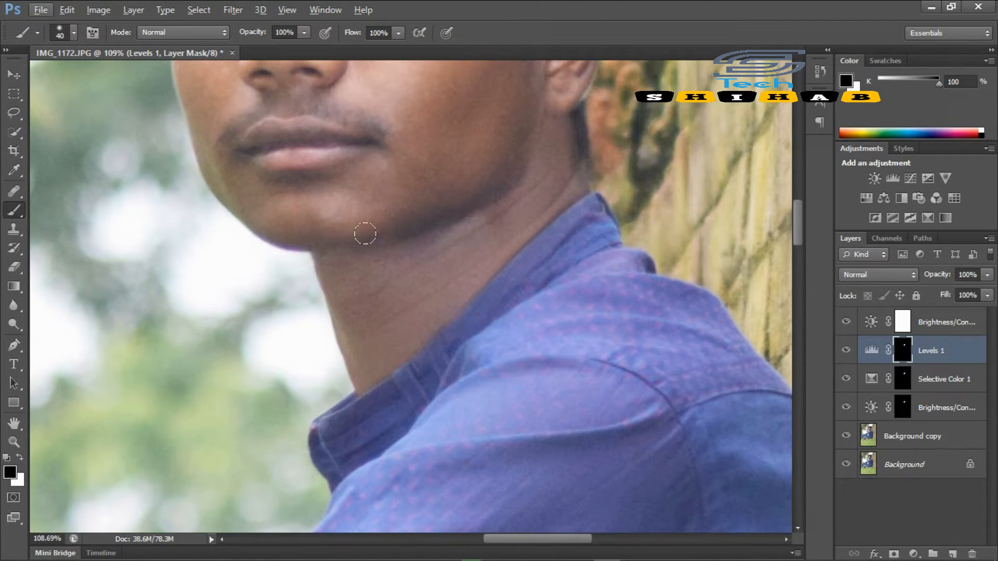
pyautogui.scroll(-3, 364, 249)
pyautogui.scroll(8, 431, 239)
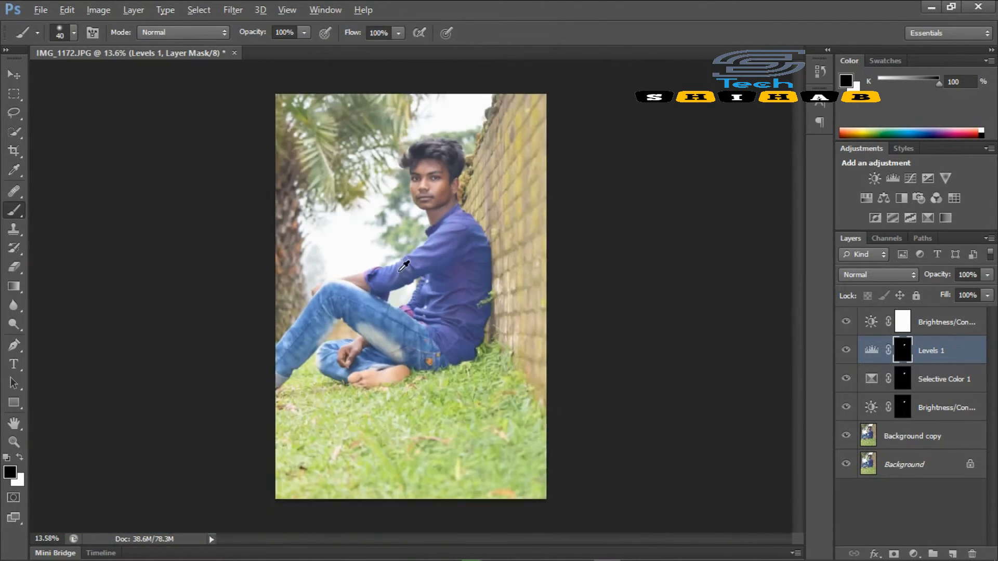
# - Reduce the brush to 10 px, try a black stroke across the neck on the Levels mask and undo it
pyautogui.press('[')
pyautogui.press('[')
pyautogui.press('[')
pyautogui.press('[')
pyautogui.press('[')
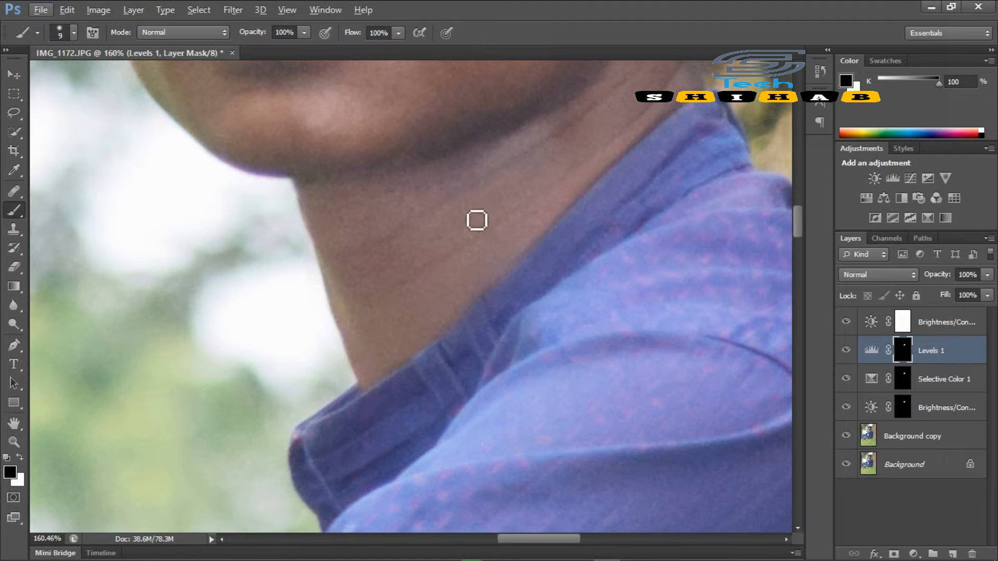
pyautogui.moveTo(576, 127)
pyautogui.mouseDown()
pyautogui.moveTo(403, 234)
pyautogui.moveTo(322, 260)
pyautogui.mouseUp()
pyautogui.scroll(-4, 291, 238)
pyautogui.scroll(3, 306, 240)
pyautogui.hotkey('ctrl', 'z')
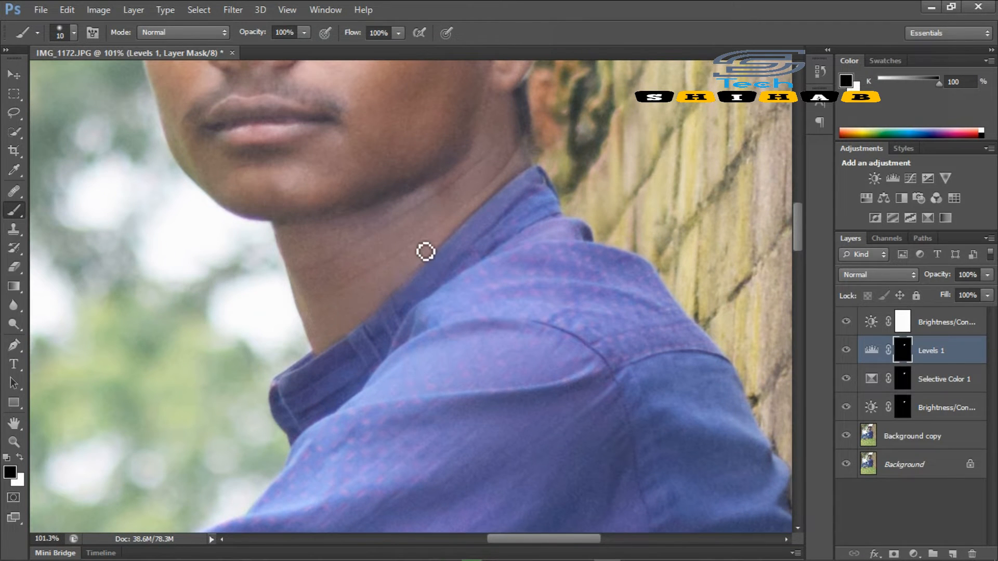
# - Set the brush to 52% opacity and 48% flow and paint soft black strokes along the neck creases on the Levels mask
pyautogui.moveTo(252, 32); pyautogui.dragTo(223, 35)
pyautogui.moveTo(355, 33); pyautogui.dragTo(328, 36)
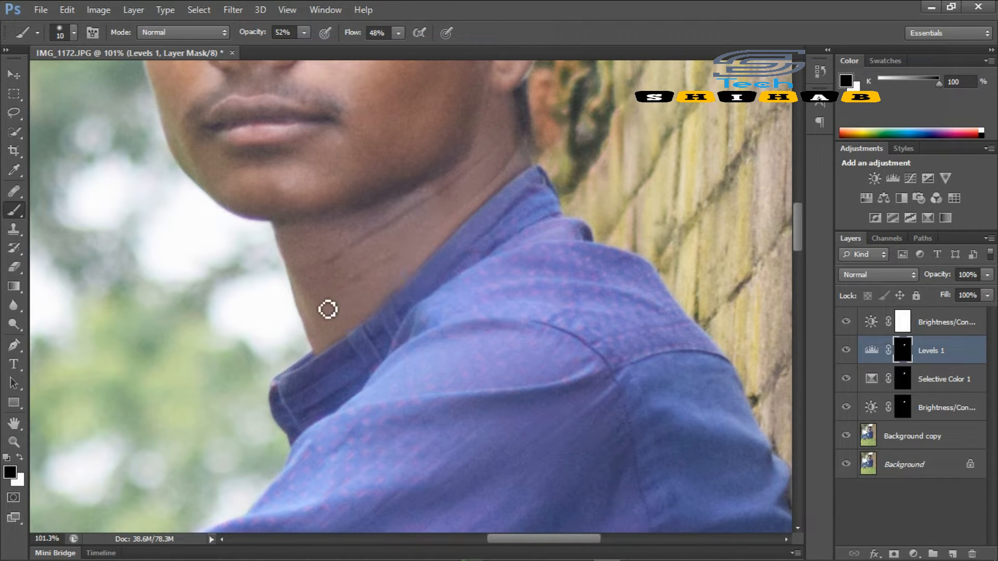
pyautogui.moveTo(441, 219); pyautogui.dragTo(429, 241)
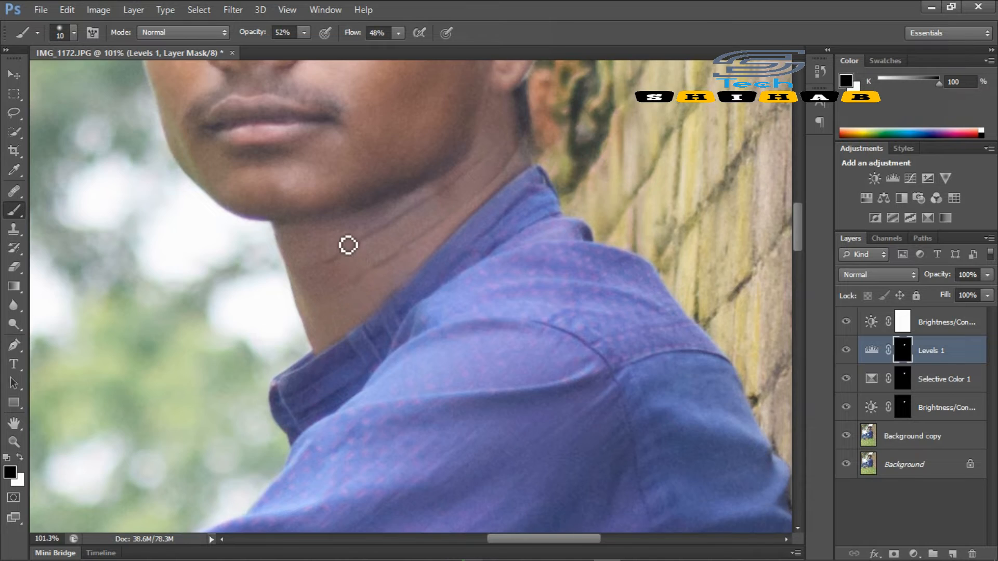
pyautogui.scroll(-4, 347, 247)
pyautogui.scroll(7, 345, 242)
pyautogui.scroll(-6, 348, 244)
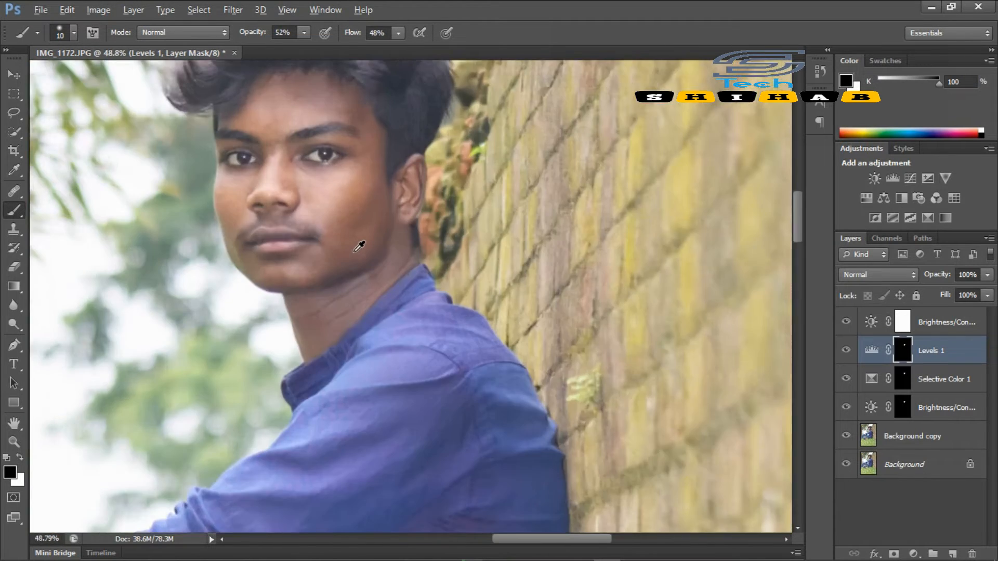
pyautogui.scroll(3, 341, 252)
pyautogui.press('alt')
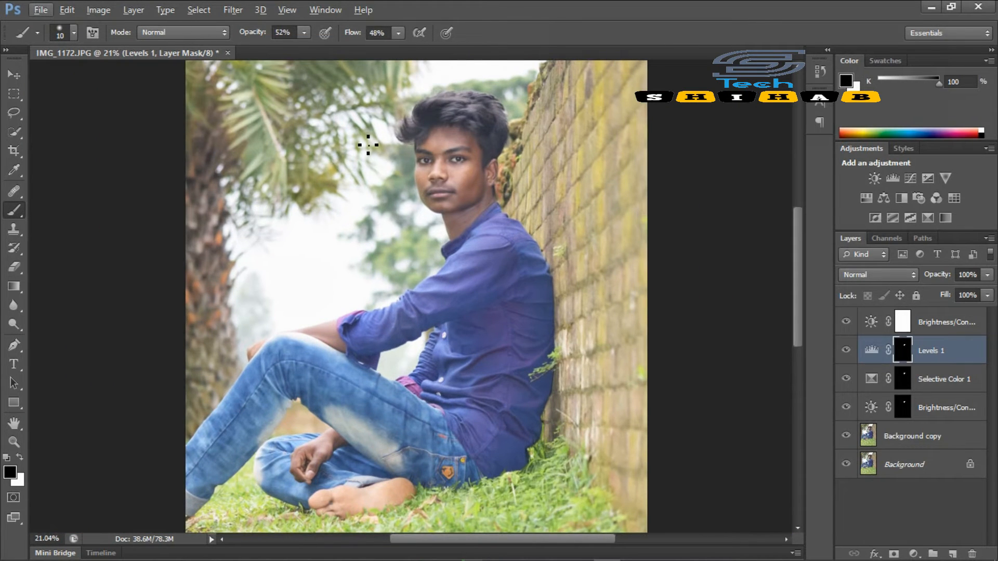
pyautogui.scroll(-1, 374, 143)
pyautogui.scroll(4, 410, 153)
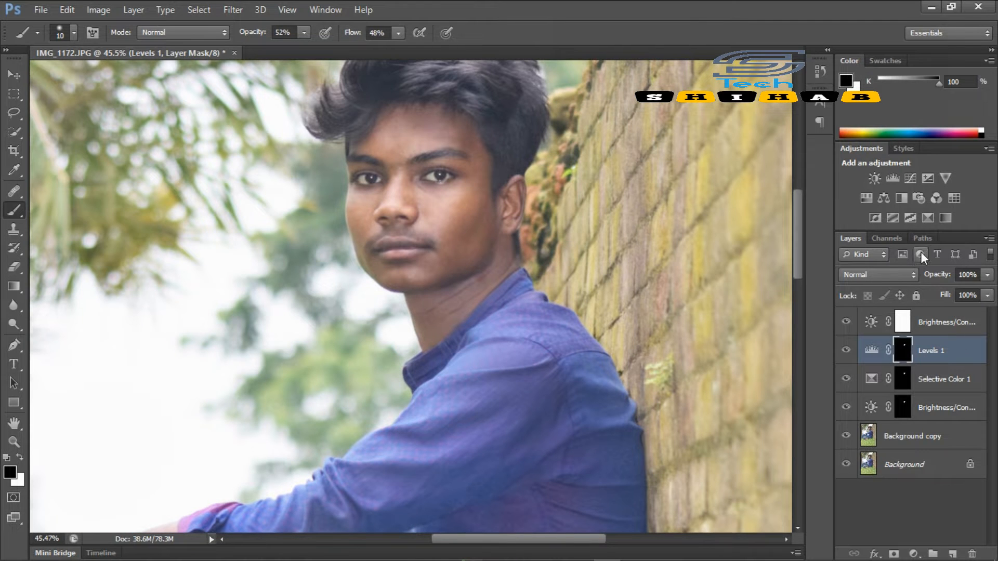
# - Reload the neck mask as a selection and add a Selective Color layer with Reds at cyan -30%, magenta -2%, yellow +19% and black +12%
pyautogui.keyDown('ctrl'); pyautogui.click(902, 349); pyautogui.keyUp('ctrl')
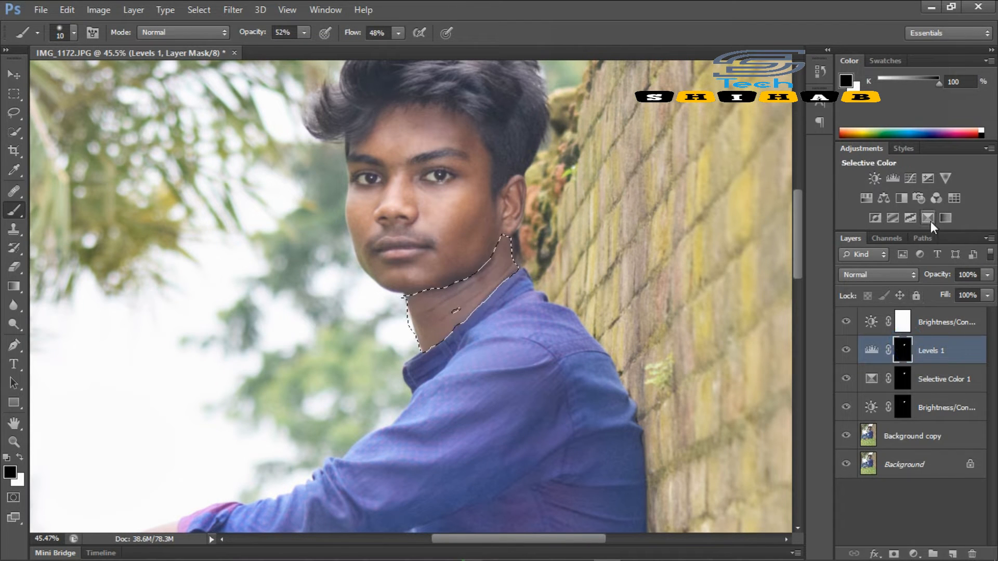
pyautogui.click(928, 219)
pyautogui.moveTo(754, 391); pyautogui.dragTo(779, 385)
pyautogui.moveTo(753, 328); pyautogui.dragTo(739, 329)
pyautogui.moveTo(753, 418); pyautogui.dragTo(762, 417)
pyautogui.moveTo(752, 359); pyautogui.dragTo(769, 387)
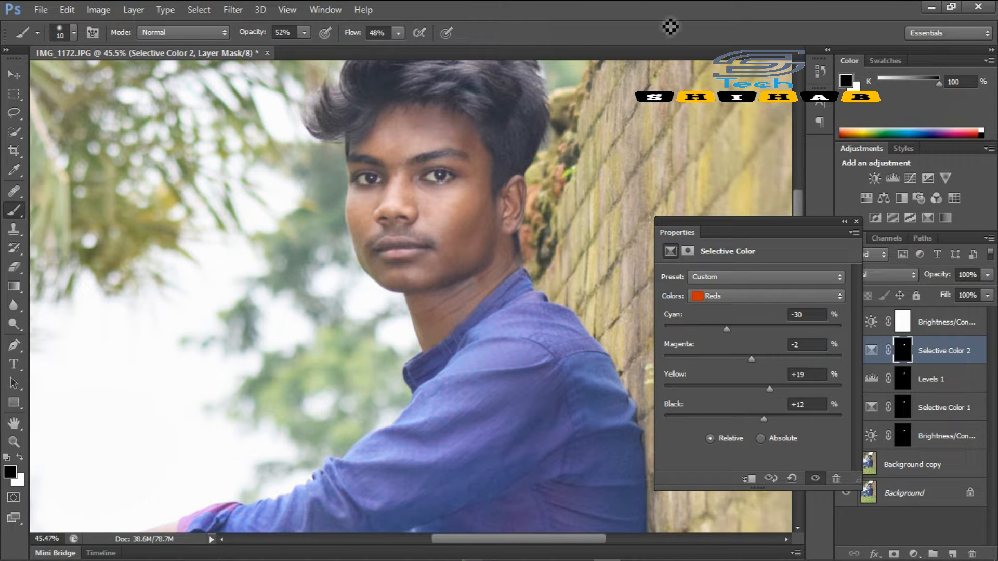
pyautogui.hotkey('ctrl', '0')
pyautogui.scroll(1, 478, 280)
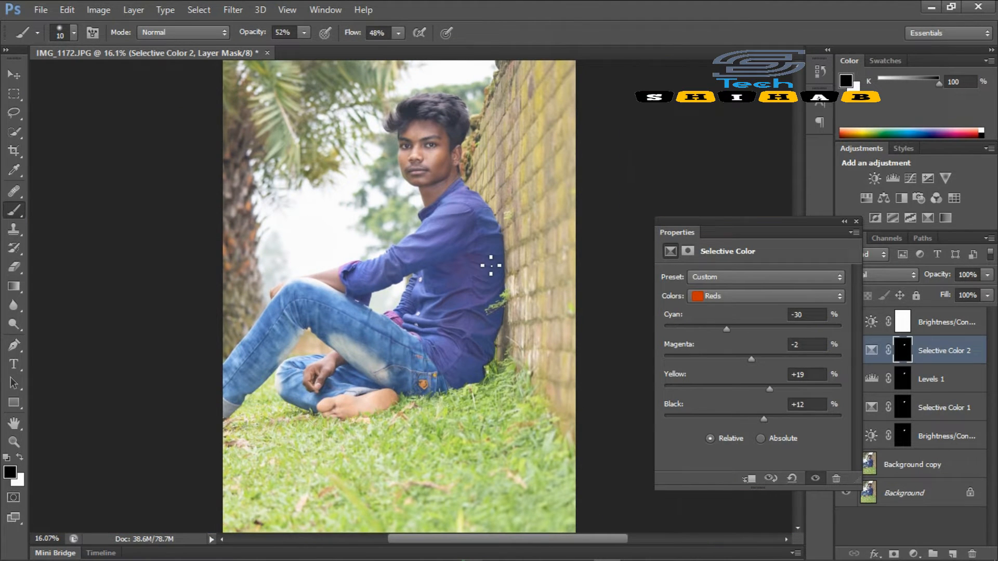
pyautogui.click(853, 217)
# - Draw a loose freehand Lasso selection around the face and neck, from the front hair to the shirt collar
pyautogui.scroll(12, 455, 150)
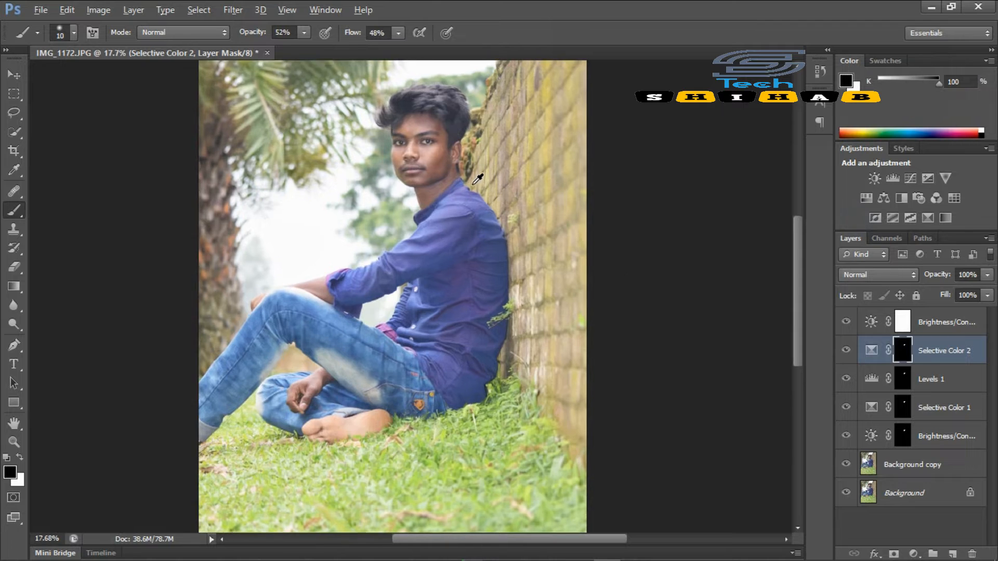
pyautogui.scroll(-10, 455, 151)
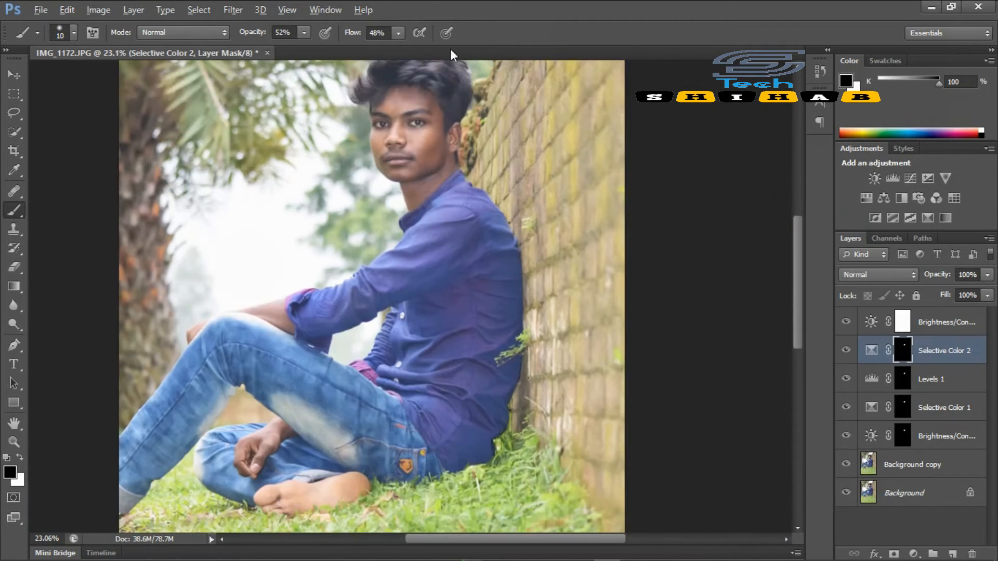
pyautogui.scroll(1, 468, 142)
pyautogui.scroll(5, 467, 141)
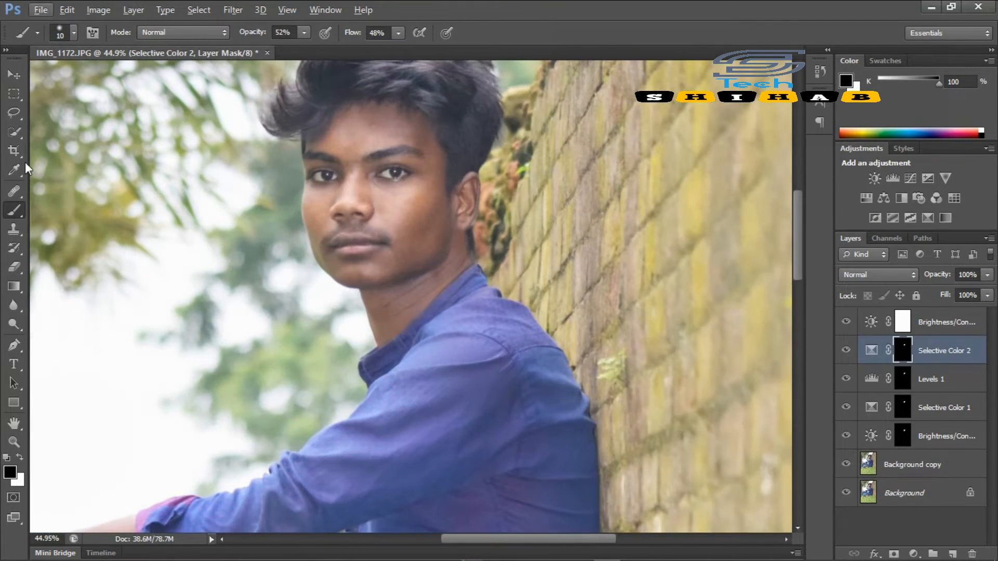
pyautogui.click(14, 113)
pyautogui.moveTo(333, 89)
pyautogui.mouseDown()
pyautogui.moveTo(297, 110)
pyautogui.moveTo(291, 216)
pyautogui.moveTo(353, 342)
pyautogui.mouseUp()
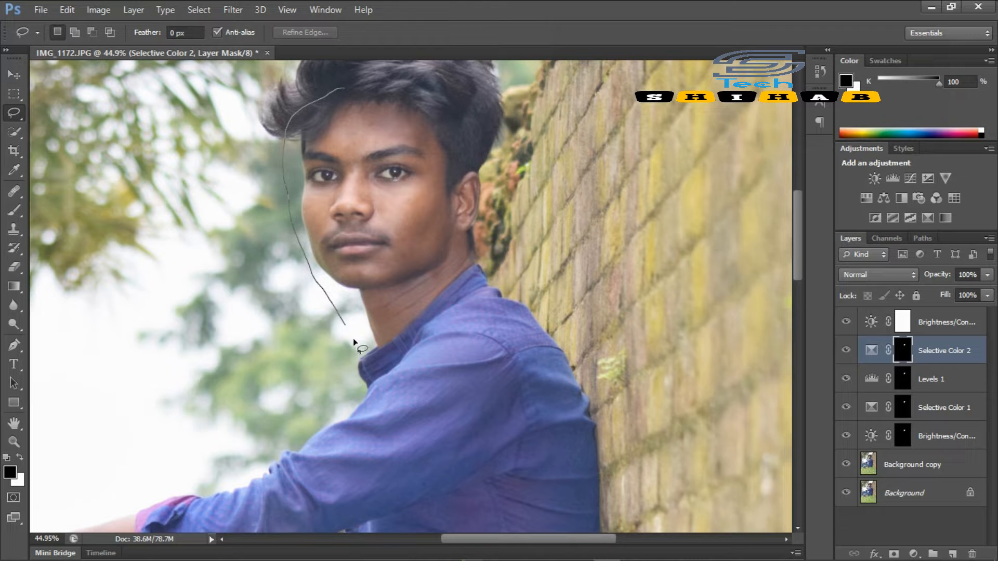
pyautogui.moveTo(448, 134)
pyautogui.mouseDown()
pyautogui.moveTo(414, 82)
pyautogui.moveTo(343, 88)
pyautogui.mouseUp()
# - Add a Brightness/Contrast adjustment layer that slightly lightens the selected face and neck
pyautogui.click(913, 555)
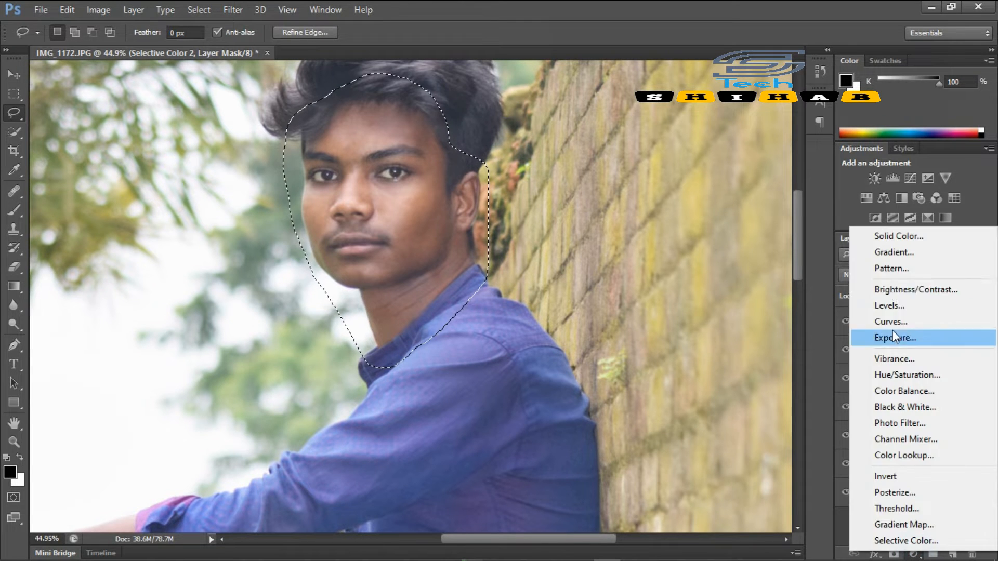
pyautogui.click(888, 276)
pyautogui.moveTo(752, 311); pyautogui.dragTo(735, 338)
pyautogui.click(856, 222)
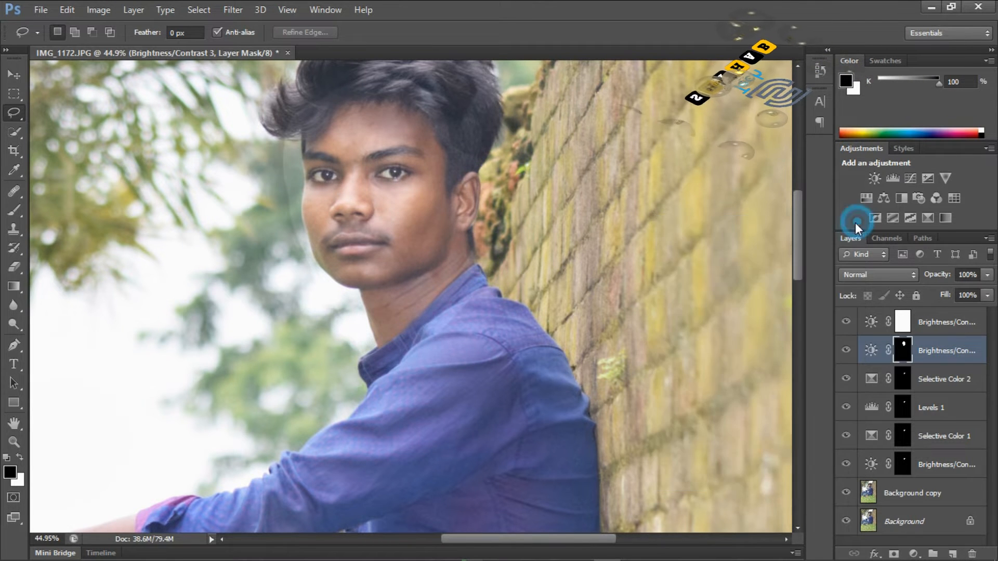
# - Enlarge the brush to 100 px and start painting black over the front hair on the face's Brightness/Contrast mask
pyautogui.hotkey('ctrl', '0')
pyautogui.keyDown('alt'); pyautogui.scroll(6, 541, 238); pyautogui.keyUp('alt')
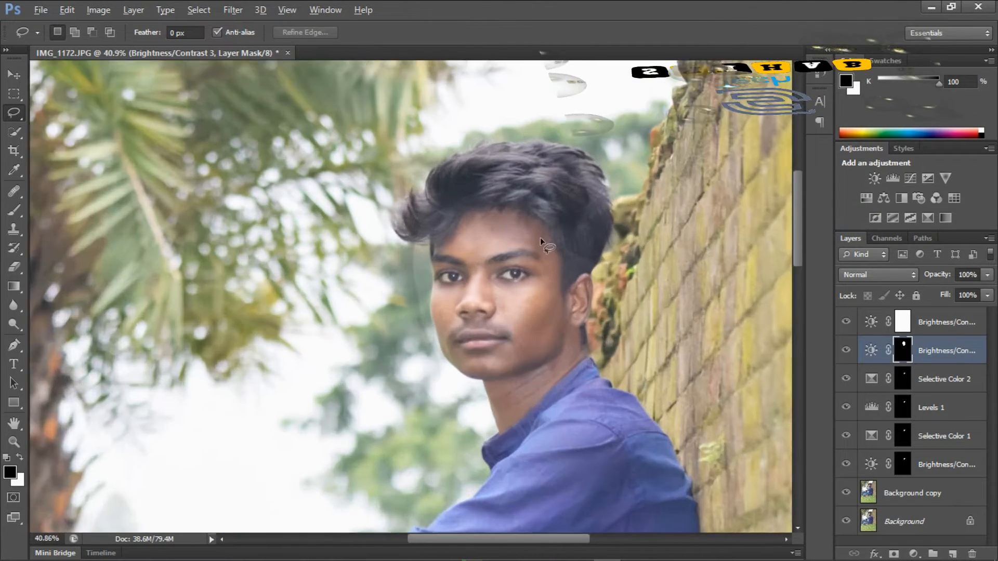
pyautogui.click(13, 209)
pyautogui.press(']')
pyautogui.press(']')
pyautogui.press(']')
pyautogui.press(']')
pyautogui.press(']')
pyautogui.press(']')
pyautogui.press(']')
pyautogui.press(']')
pyautogui.press(']')
pyautogui.click(456, 170)
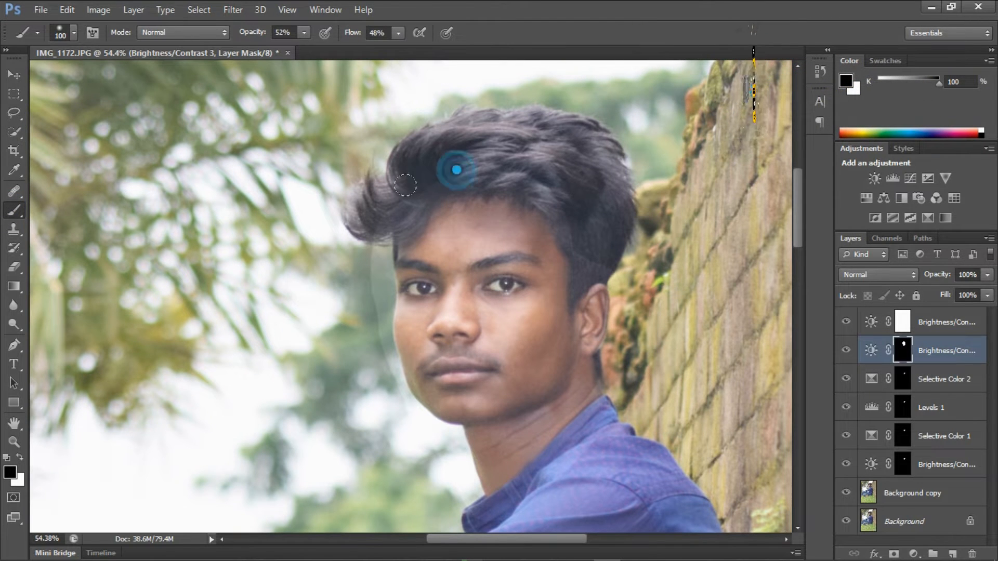
# - Set the brush's opacity and flow to 100% and mask the face's Brightness/Contrast adjustment off the hair and surrounding background
pyautogui.moveTo(249, 33); pyautogui.dragTo(410, 33)
pyautogui.moveTo(400, 207)
pyautogui.mouseDown()
pyautogui.moveTo(500, 145)
pyautogui.moveTo(569, 216)
pyautogui.mouseUp()
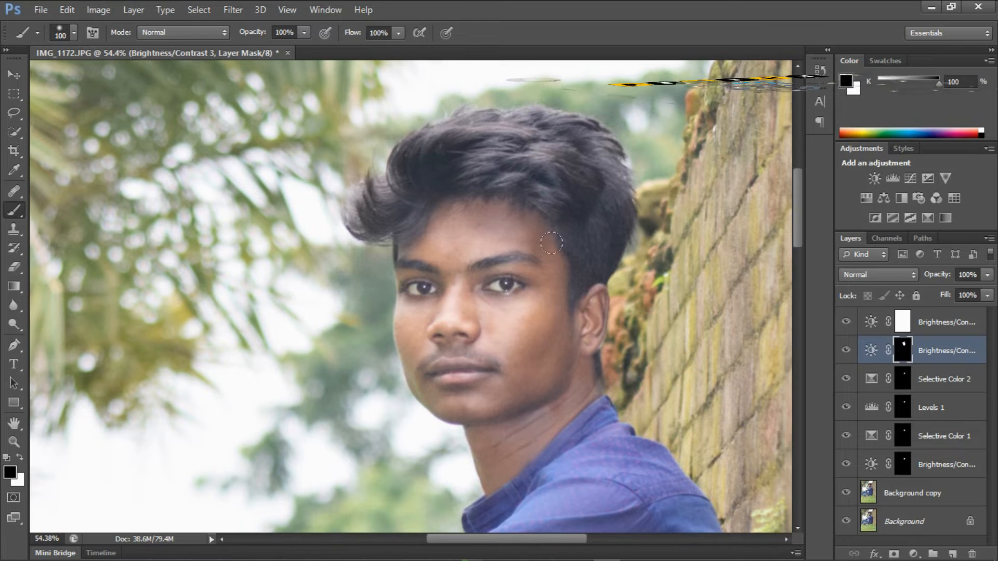
pyautogui.scroll(-5, 544, 256)
pyautogui.scroll(-3, 544, 256)
pyautogui.scroll(4, 486, 190)
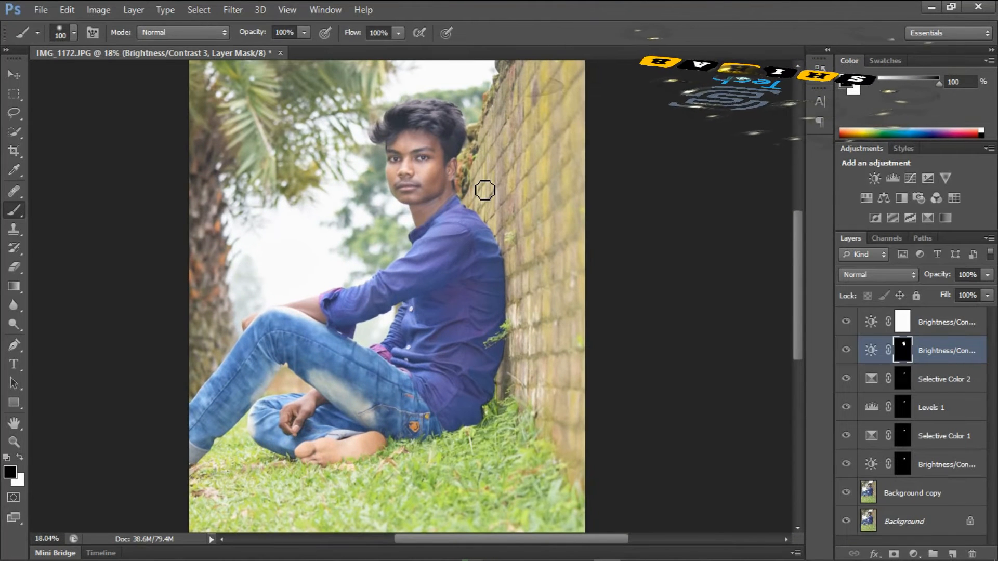
pyautogui.scroll(-2, 485, 190)
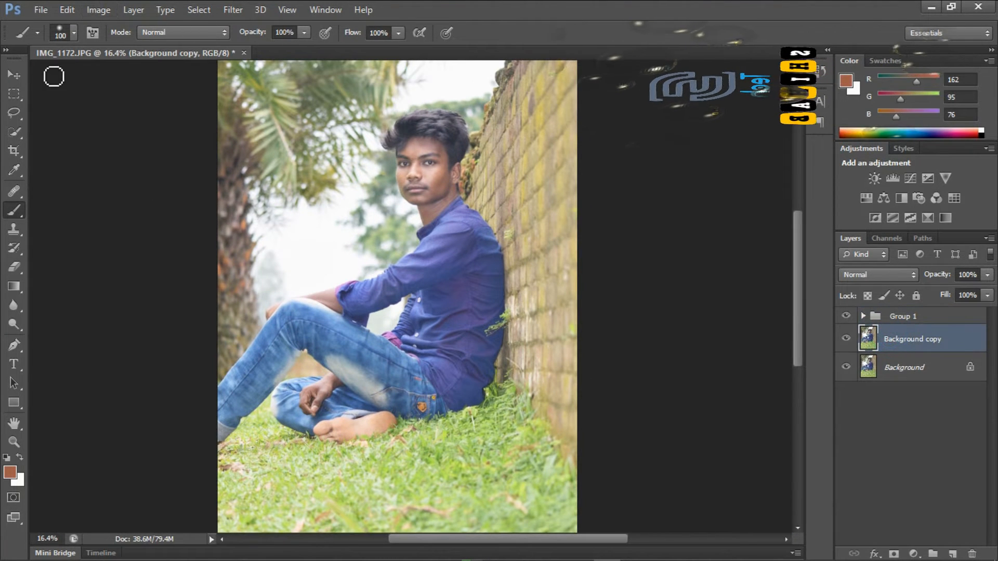
# - Apply Auto Tone to the Background copy layer
pyautogui.click(98, 10)
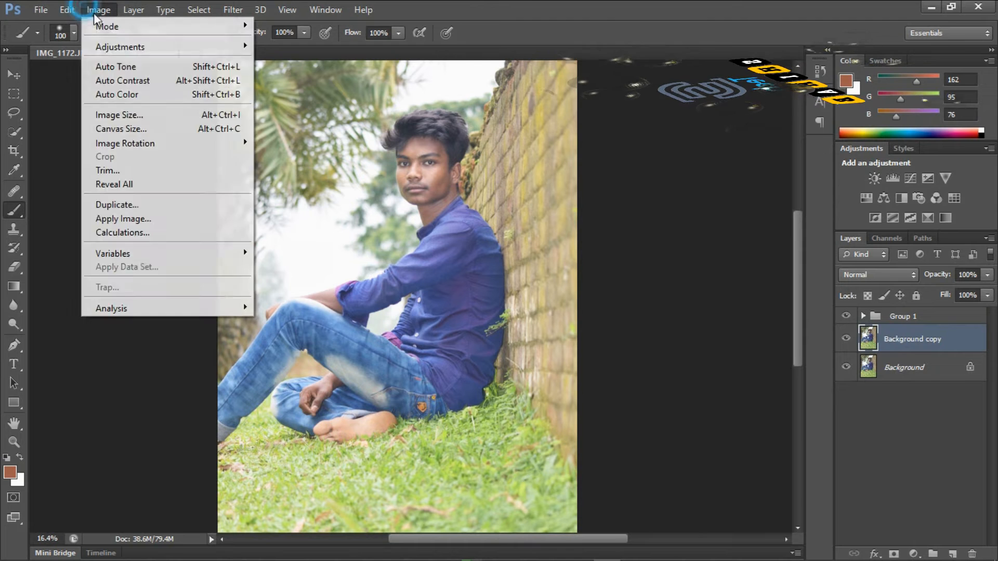
pyautogui.click(119, 67)
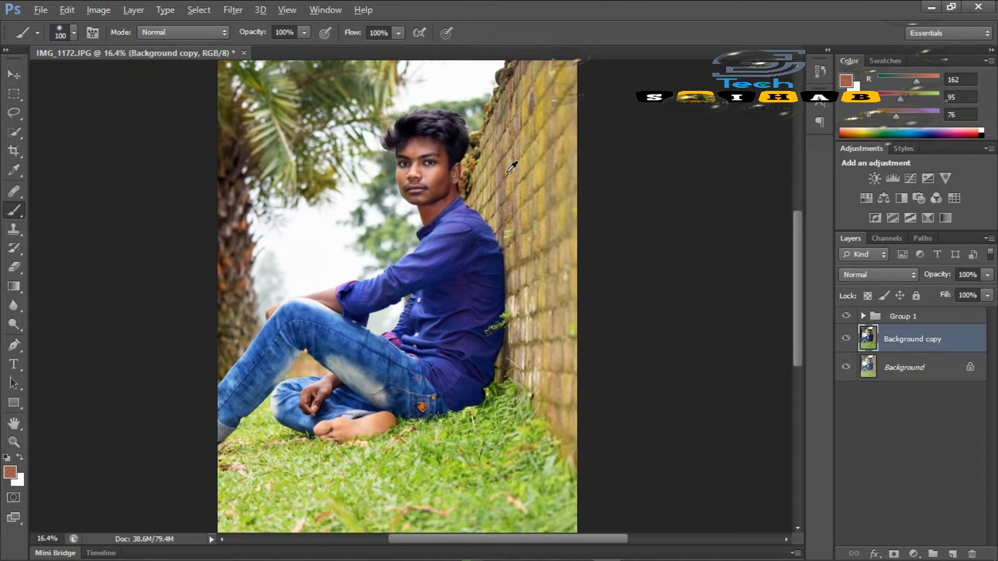
pyautogui.scroll(2, 512, 166)
pyautogui.scroll(-1, 445, 155)
pyautogui.scroll(1, 442, 156)
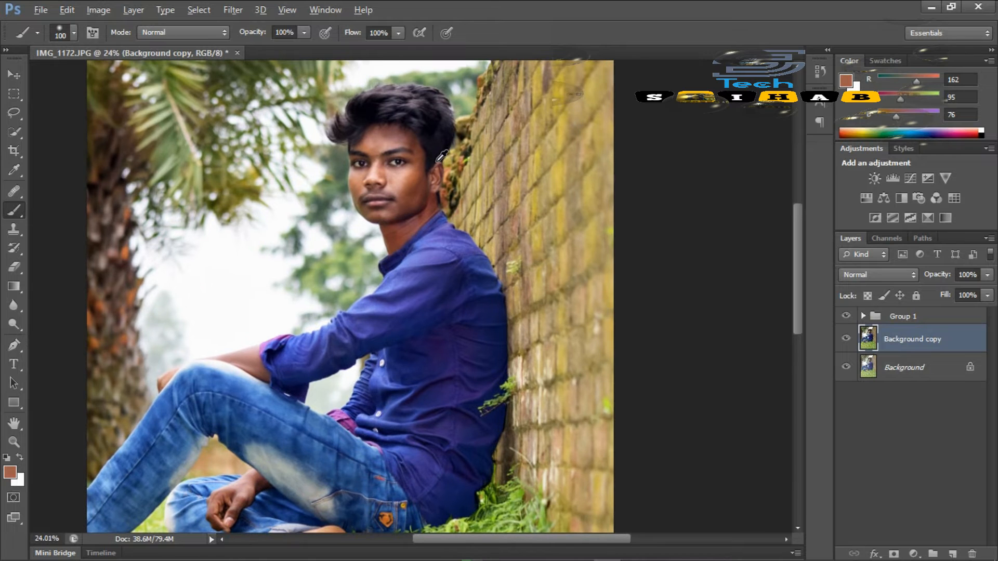
# - Add a Selective Color adjustment layer above Background copy, setting Reds to Cyan -61, Yellow +18 and Black -40
pyautogui.click(929, 220)
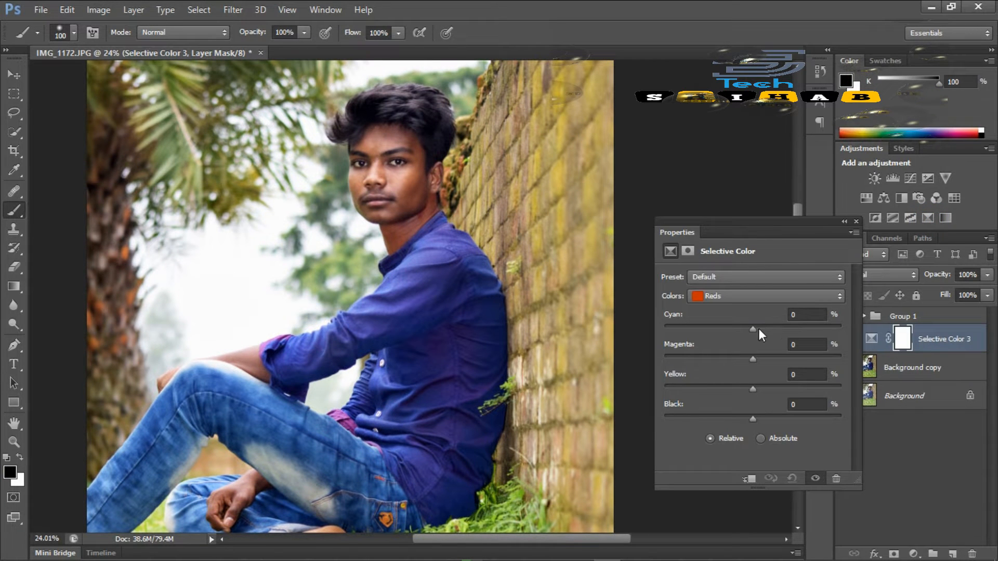
pyautogui.moveTo(752, 329); pyautogui.dragTo(652, 327)
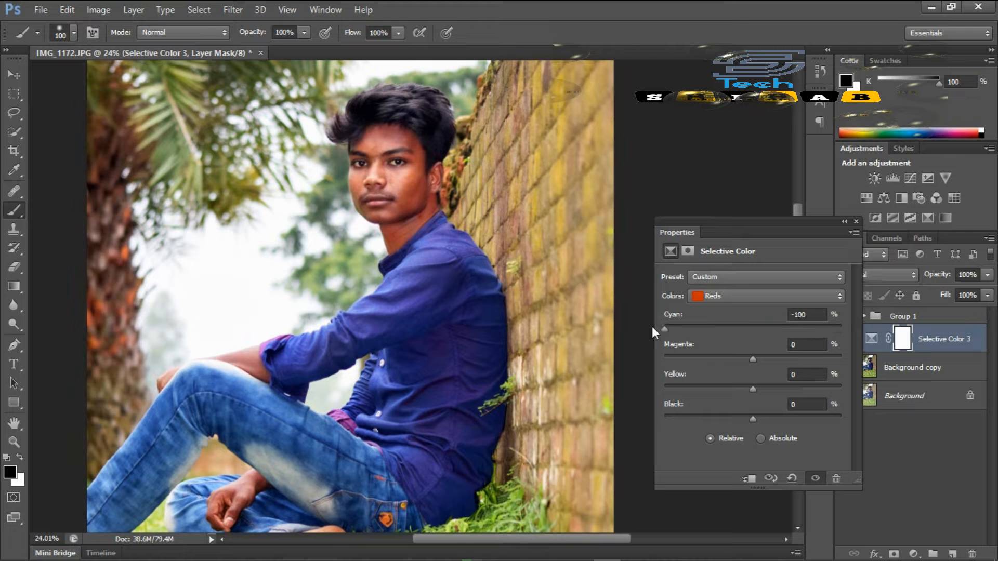
pyautogui.scroll(-4, 504, 174)
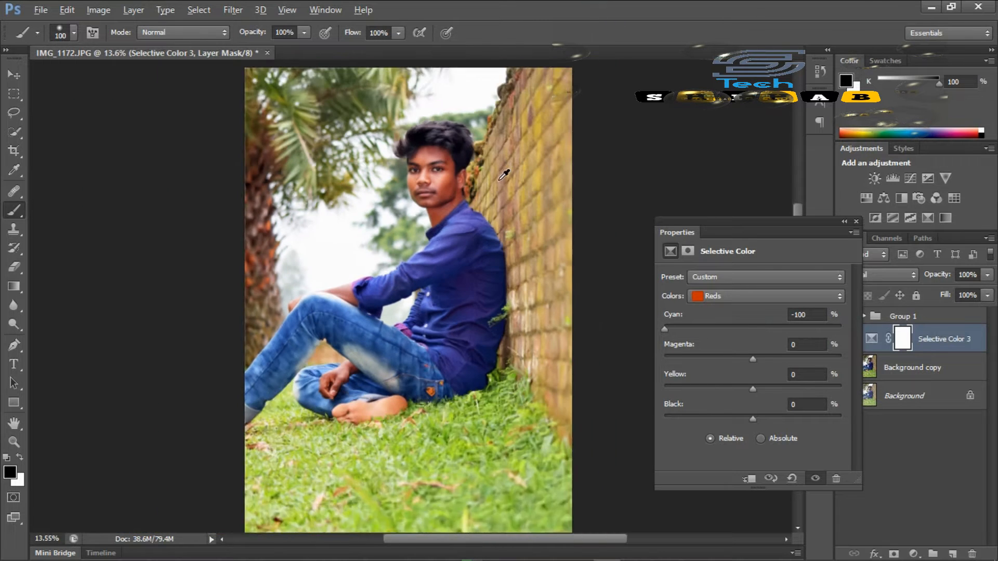
pyautogui.scroll(2, 505, 180)
pyautogui.scroll(-2, 508, 180)
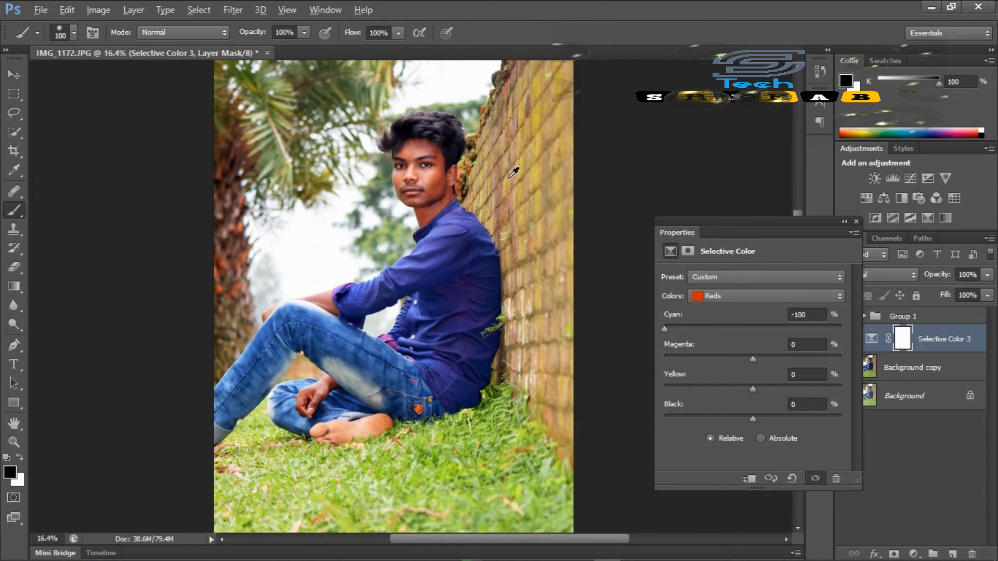
pyautogui.press('alt')
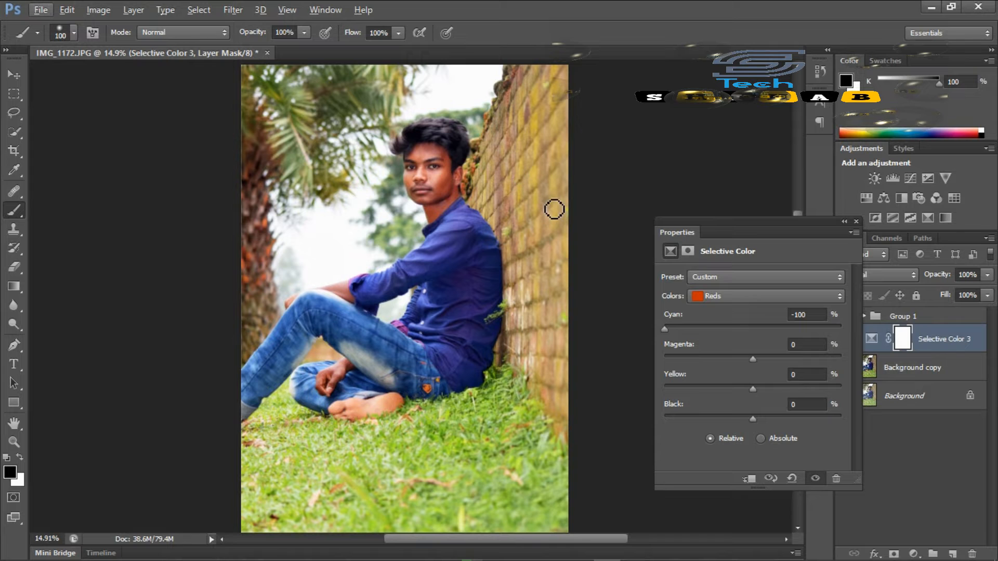
pyautogui.moveTo(664, 329); pyautogui.dragTo(698, 329)
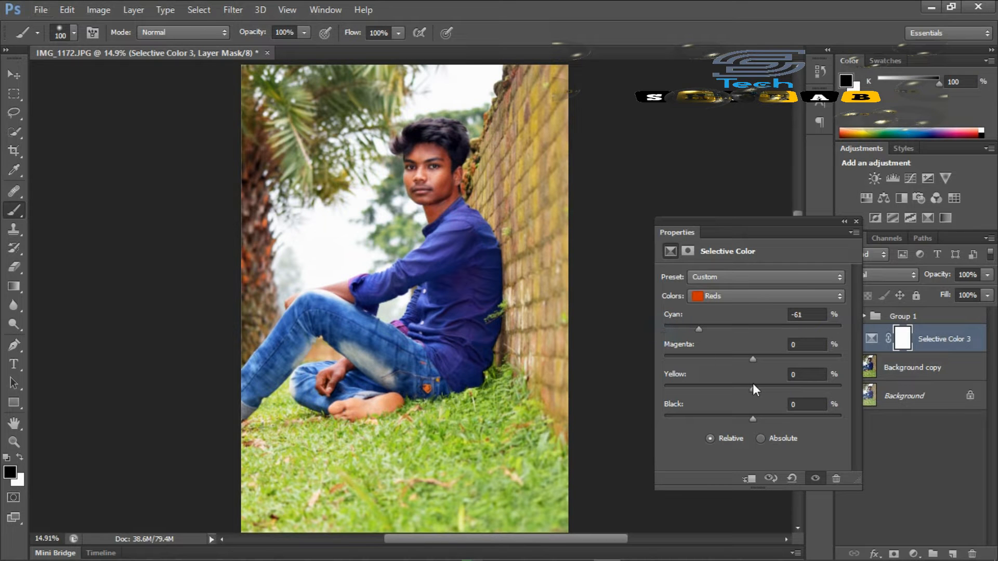
pyautogui.moveTo(769, 391); pyautogui.dragTo(779, 389)
pyautogui.moveTo(628, 382); pyautogui.dragTo(706, 420)
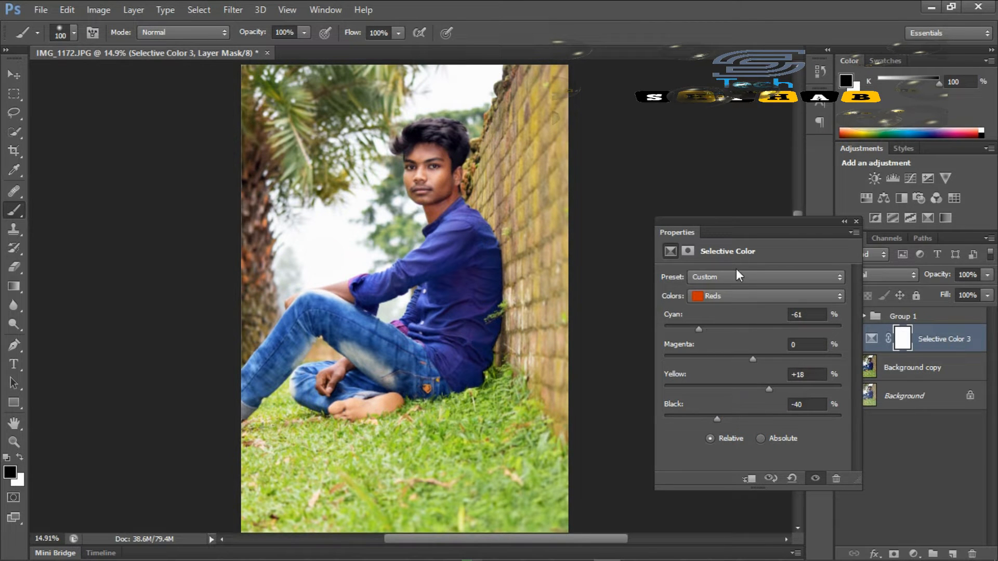
# - Check the face up close and lower the Selective Color layer's Reds Magenta to -14
pyautogui.scroll(11, 465, 147)
pyautogui.scroll(4, 406, 192)
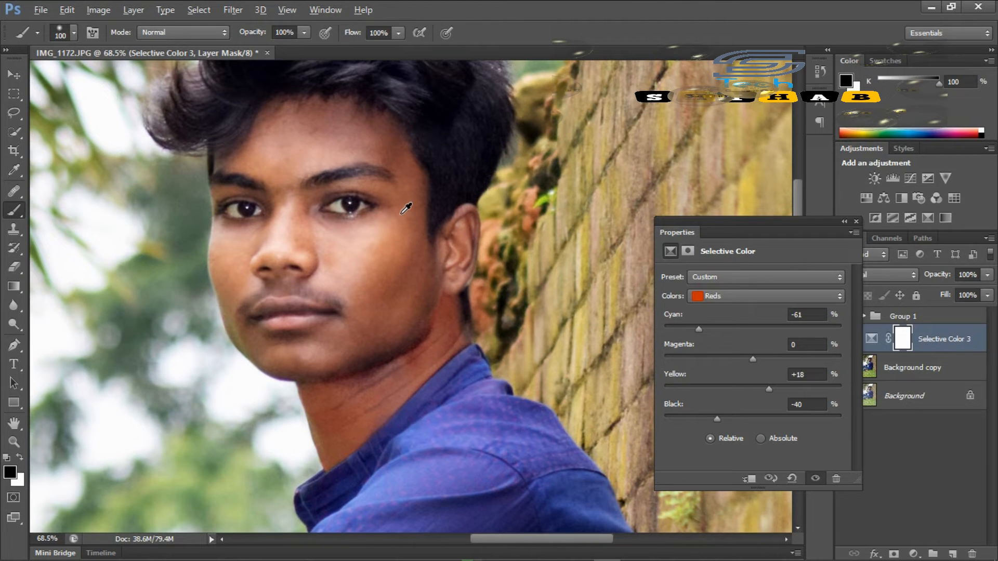
pyautogui.scroll(-5, 405, 208)
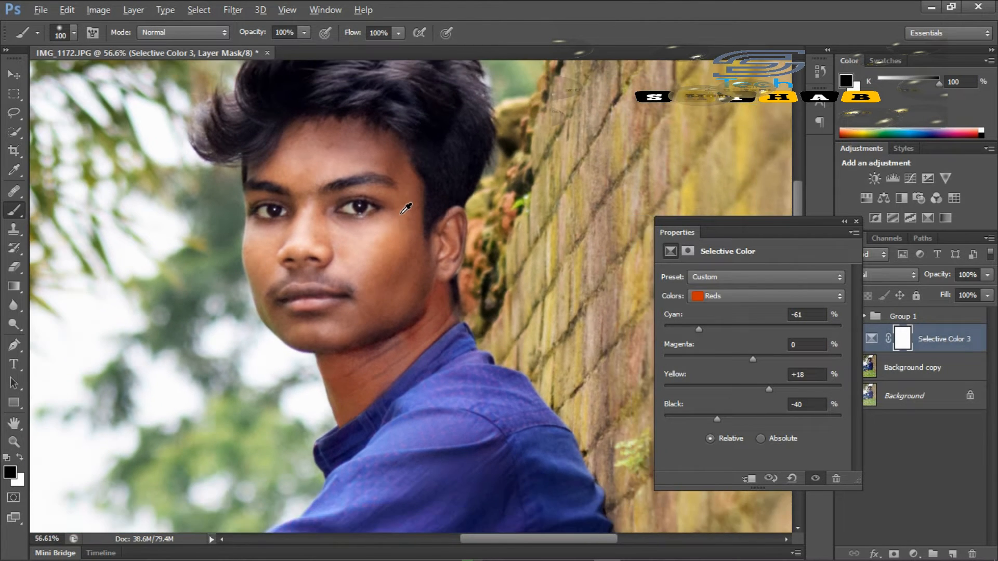
pyautogui.scroll(4, 403, 210)
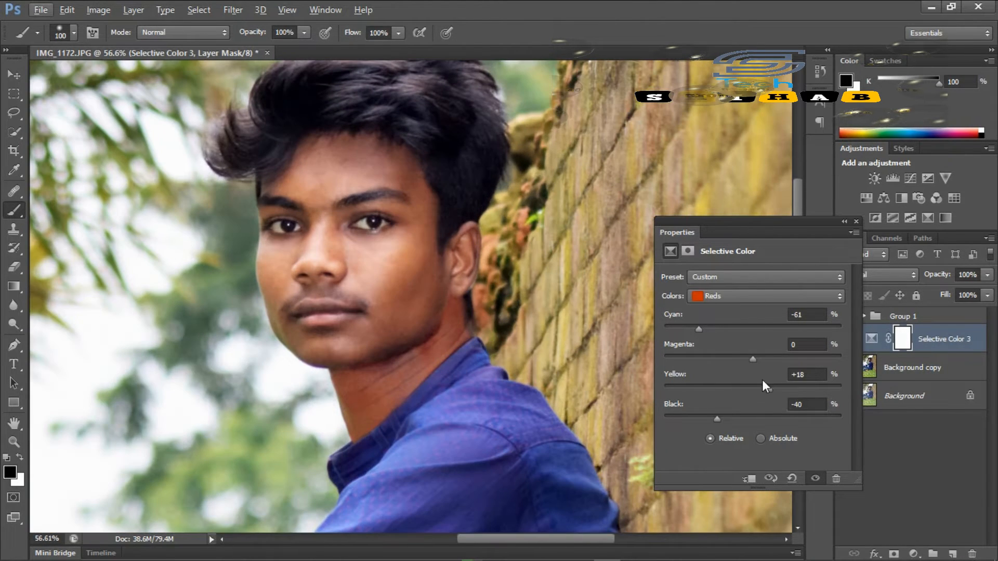
pyautogui.moveTo(752, 359); pyautogui.dragTo(744, 360)
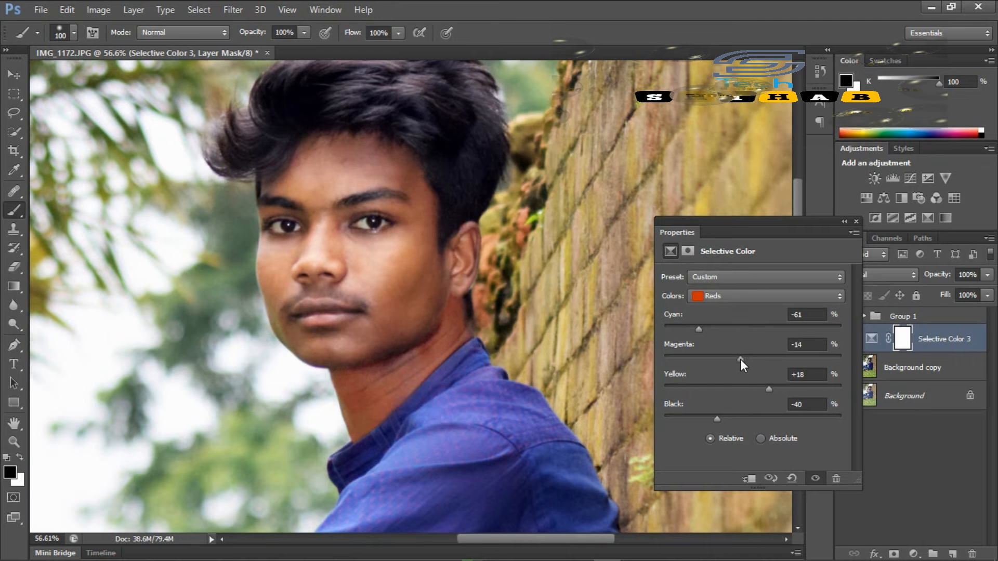
pyautogui.scroll(-4, 518, 133)
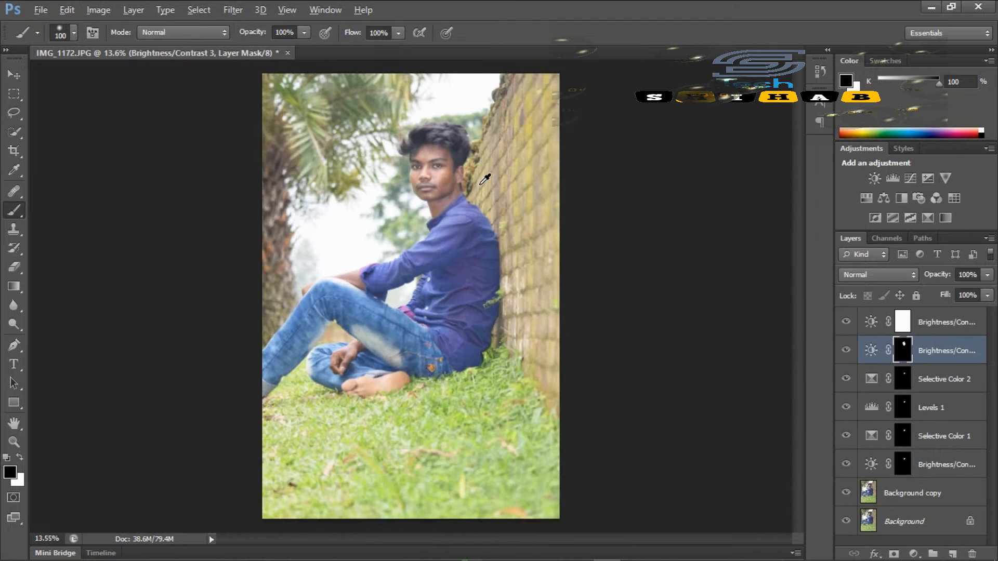
# - Group all six adjustment layers above the Background copy layer
pyautogui.scroll(1, 480, 185)
pyautogui.scroll(-1, 480, 184)
pyautogui.scroll(2, 480, 185)
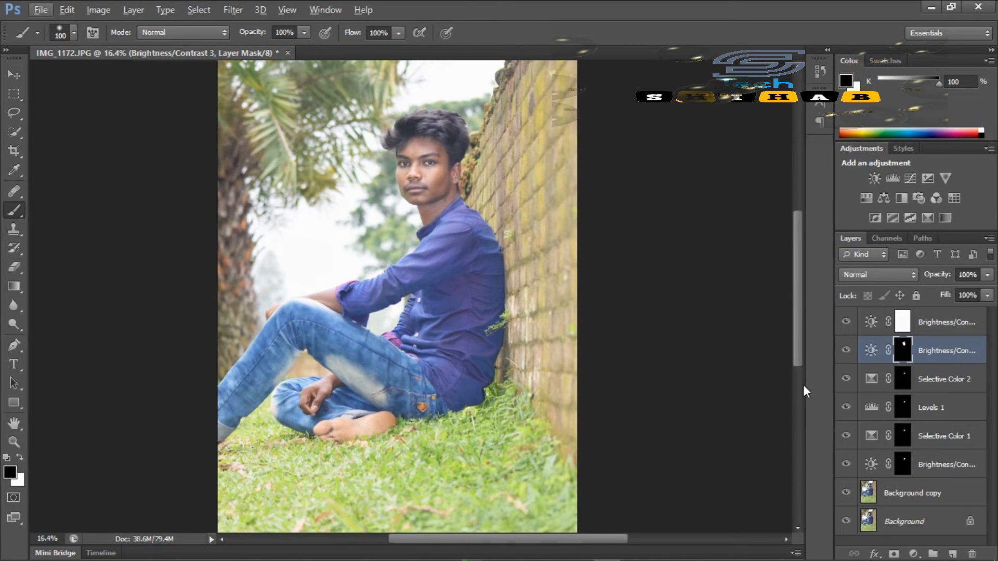
pyautogui.click(946, 470)
pyautogui.click(940, 328)
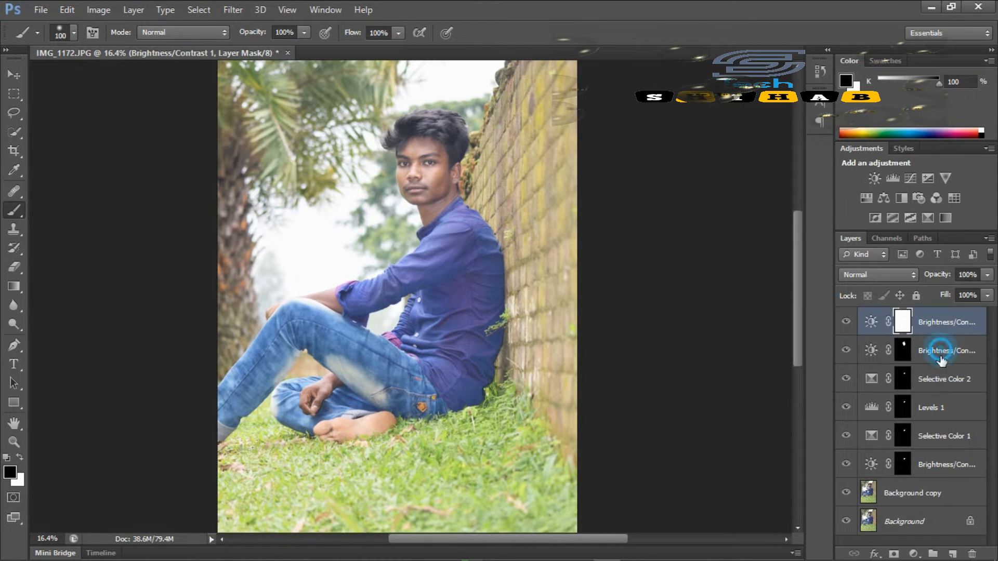
pyautogui.keyDown('ctrl'); pyautogui.click(941, 351); pyautogui.keyUp('ctrl')
pyautogui.keyDown('ctrl'); pyautogui.click(942, 379); pyautogui.keyUp('ctrl')
pyautogui.keyDown('ctrl'); pyautogui.click(941, 407); pyautogui.keyUp('ctrl')
pyautogui.keyDown('ctrl'); pyautogui.click(943, 436); pyautogui.keyUp('ctrl')
pyautogui.keyDown('ctrl'); pyautogui.click(945, 465); pyautogui.keyUp('ctrl')
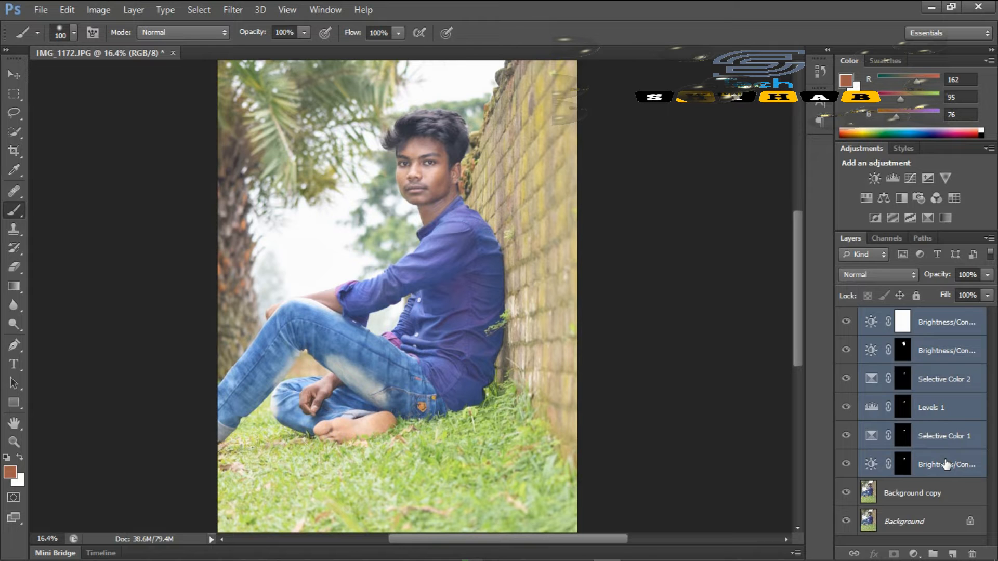
pyautogui.hotkey('ctrl', 'g')
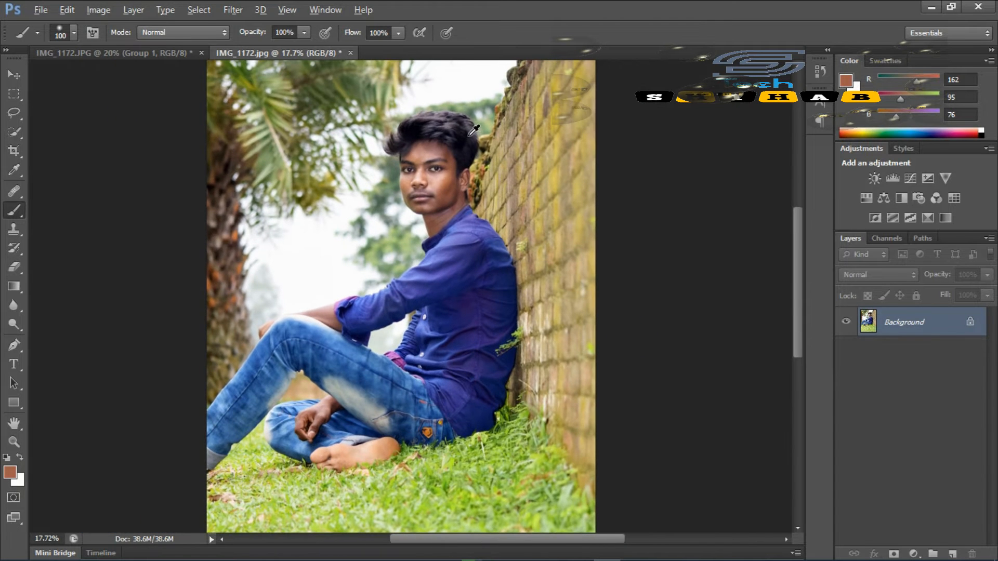
# - Apply Auto Contrast and Auto Color to the Background layer of the flattened photo
pyautogui.click(102, 11)
pyautogui.click(114, 81)
pyautogui.click(98, 13)
pyautogui.click(106, 94)
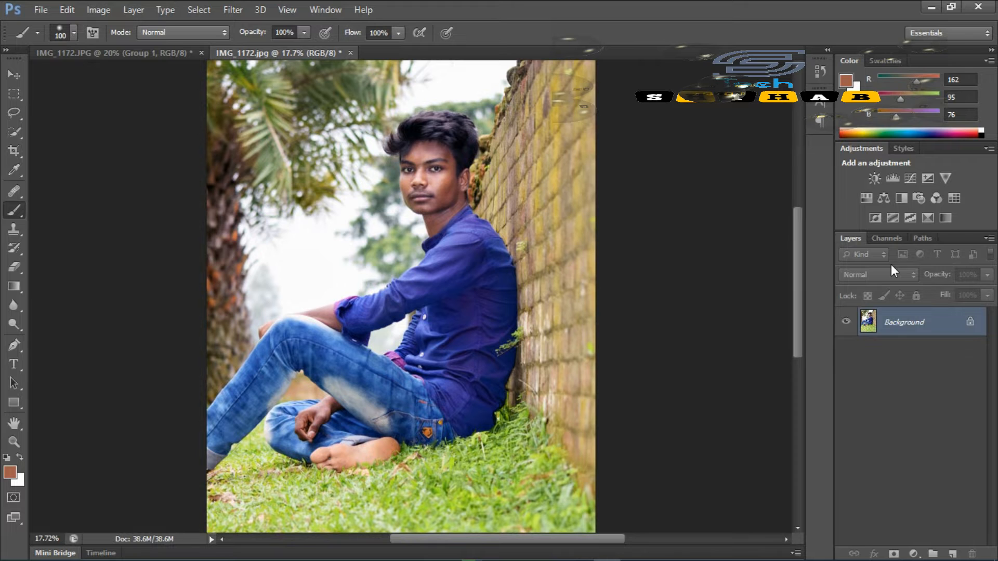
# - Add a Selective Color adjustment layer over the flattened photo, setting Reds to Cyan -40, Magenta -10, Yellow +17 and Black -23
pyautogui.click(926, 218)
pyautogui.moveTo(751, 326); pyautogui.dragTo(716, 327)
pyautogui.moveTo(731, 419)
pyautogui.mouseDown()
pyautogui.moveTo(719, 417)
pyautogui.moveTo(731, 415)
pyautogui.mouseUp()
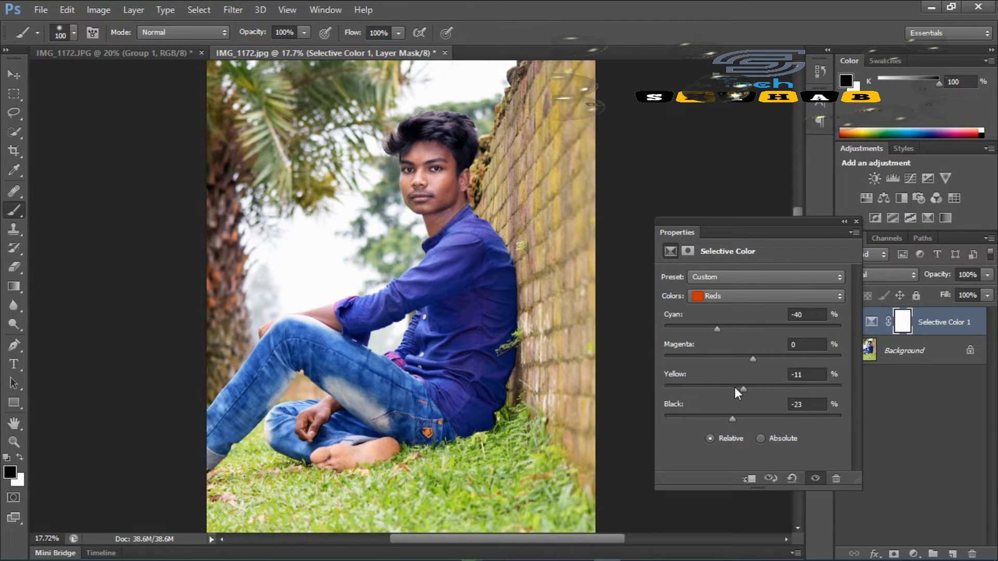
pyautogui.moveTo(763, 357); pyautogui.dragTo(744, 359)
pyautogui.scroll(-5, 479, 294)
pyautogui.scroll(4, 472, 184)
pyautogui.press('alt')
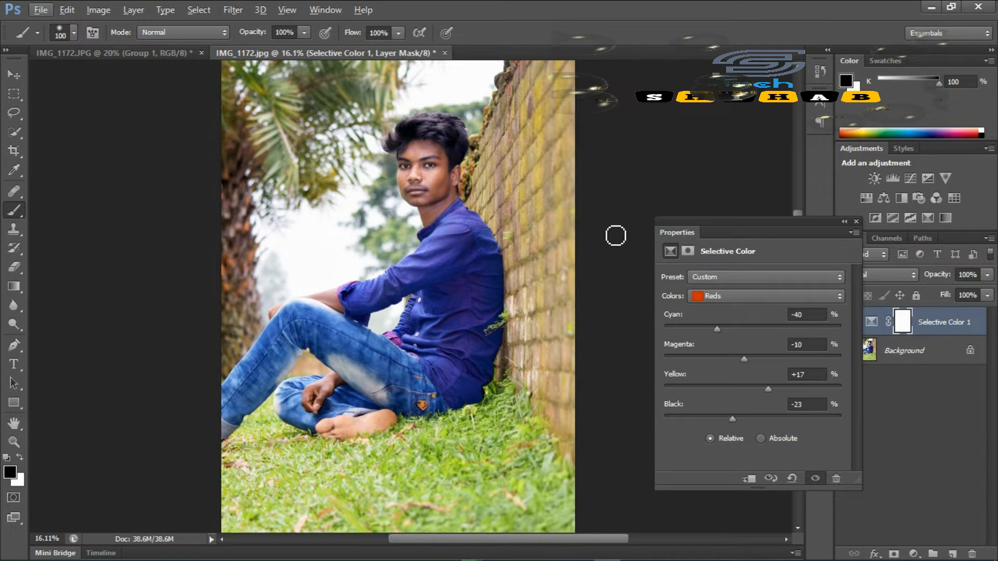
pyautogui.click(857, 221)
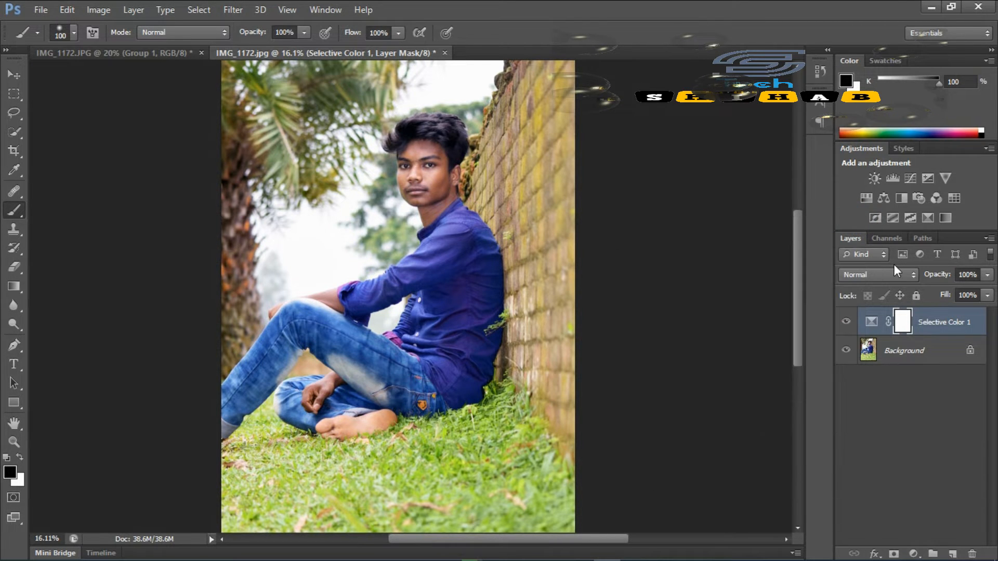
# - Add a second Selective Color layer directly above Background, setting Reds to Cyan +25, Magenta +2, Yellow +2 and Black -7
pyautogui.click(915, 358)
pyautogui.click(928, 218)
pyautogui.moveTo(752, 329); pyautogui.dragTo(774, 345)
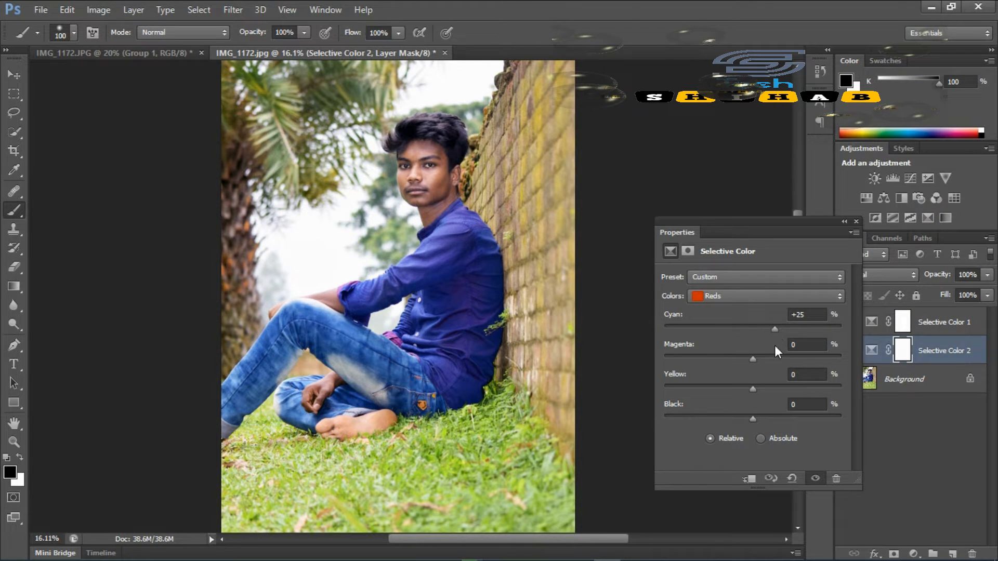
pyautogui.moveTo(753, 418); pyautogui.dragTo(743, 417)
pyautogui.moveTo(753, 357); pyautogui.dragTo(746, 419)
pyautogui.click(750, 390)
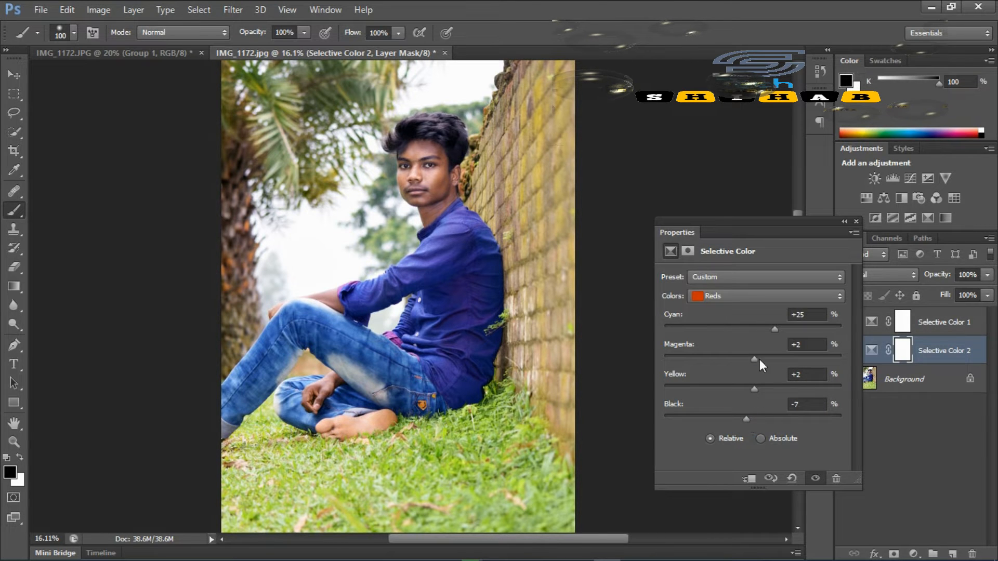
pyautogui.click(856, 221)
# - Add a third Selective Color layer directly above Background, setting Reds to Cyan -27 and Magenta +10
pyautogui.click(909, 383)
pyautogui.click(945, 218)
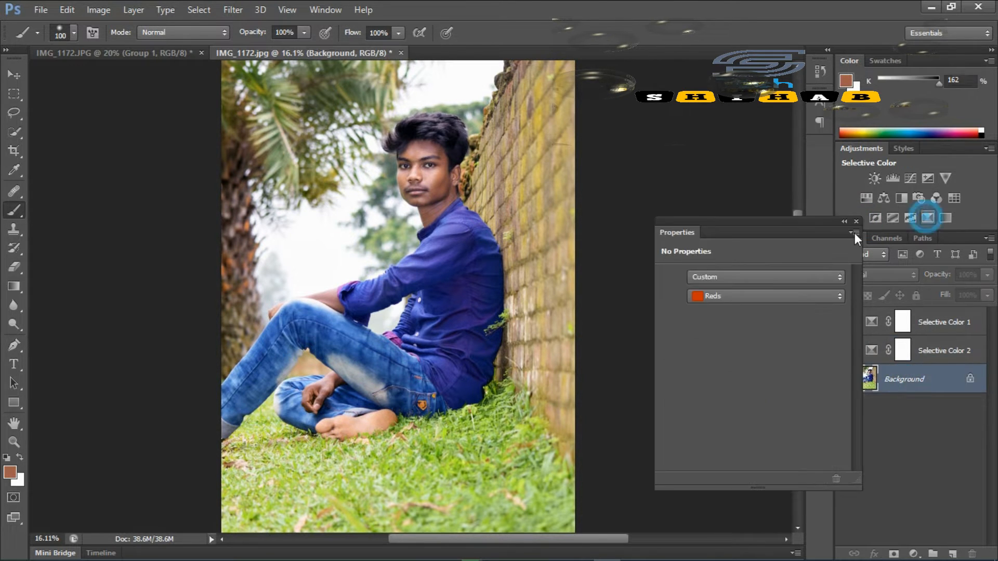
pyautogui.moveTo(754, 328); pyautogui.dragTo(729, 328)
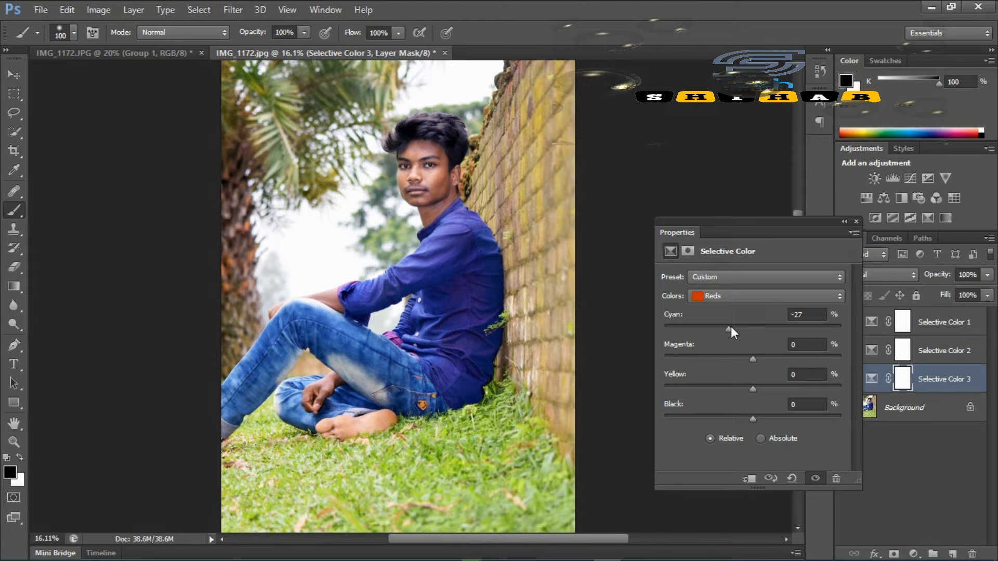
pyautogui.moveTo(752, 358)
pyautogui.mouseDown()
pyautogui.moveTo(770, 359)
pyautogui.moveTo(761, 359)
pyautogui.mouseUp()
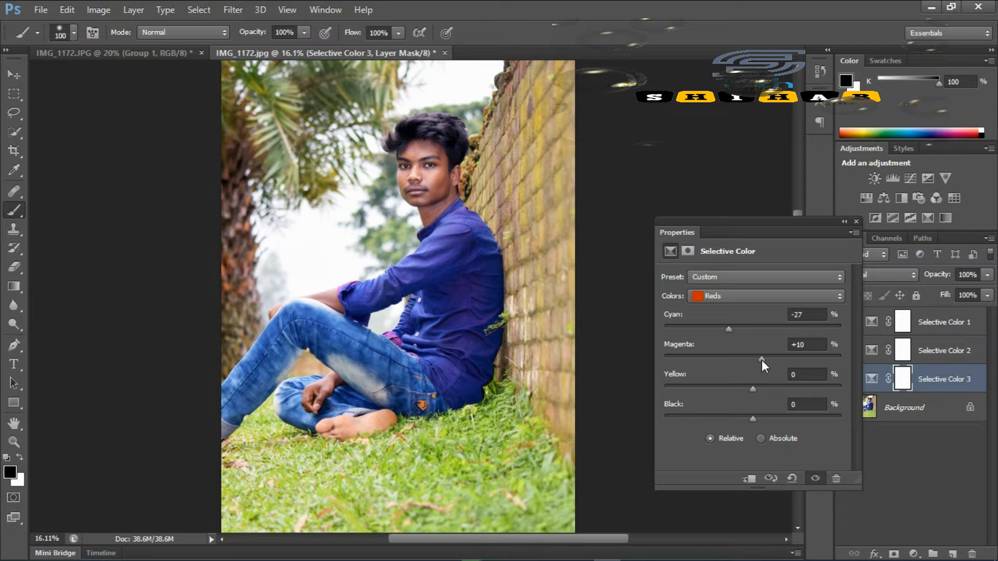
pyautogui.click(856, 222)
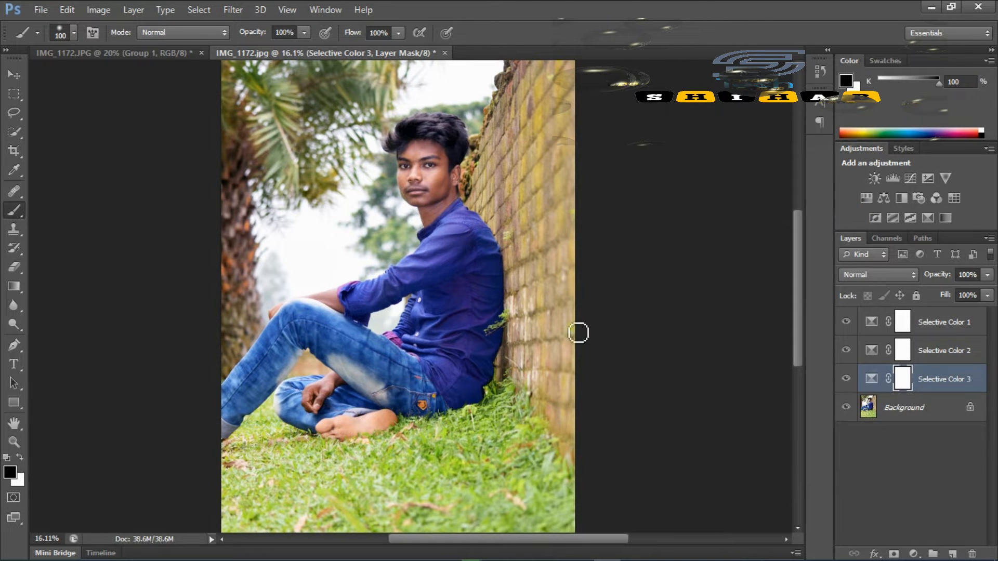
# - Apply Auto Color, Auto Contrast and Auto Tone to the Background layer beneath the Selective Color adjustments
pyautogui.click(909, 408)
pyautogui.click(98, 9)
pyautogui.click(114, 94)
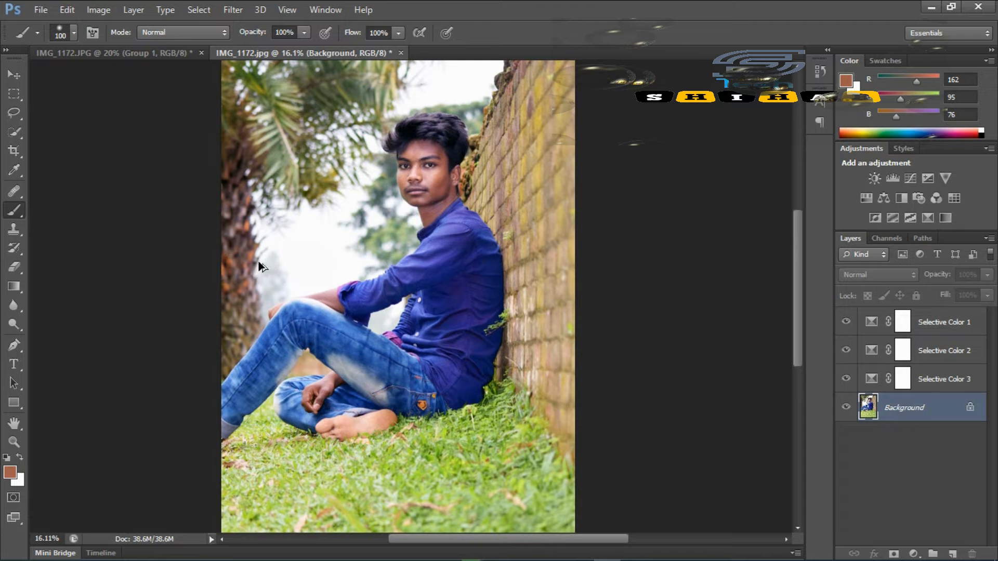
pyautogui.click(99, 9)
pyautogui.click(127, 85)
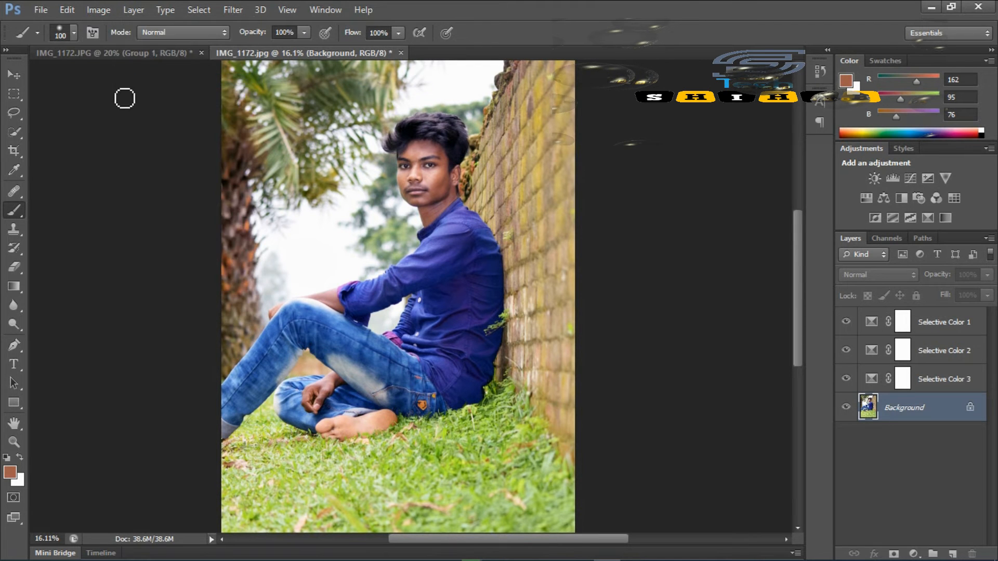
pyautogui.click(98, 10)
pyautogui.click(115, 69)
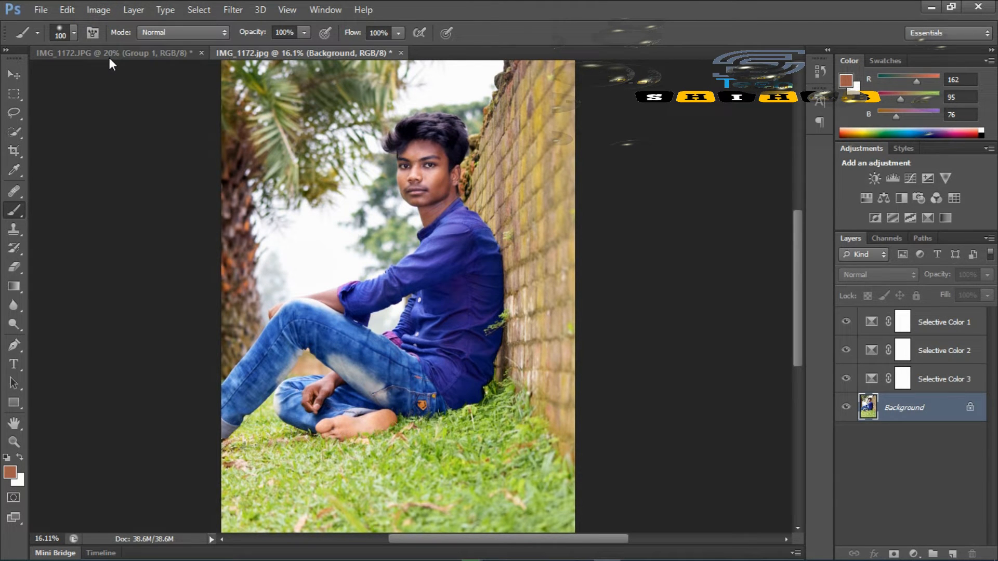
# - Add a Brightness/Contrast adjustment layer directly above Background with Brightness 5 and Contrast 7
pyautogui.click(913, 554)
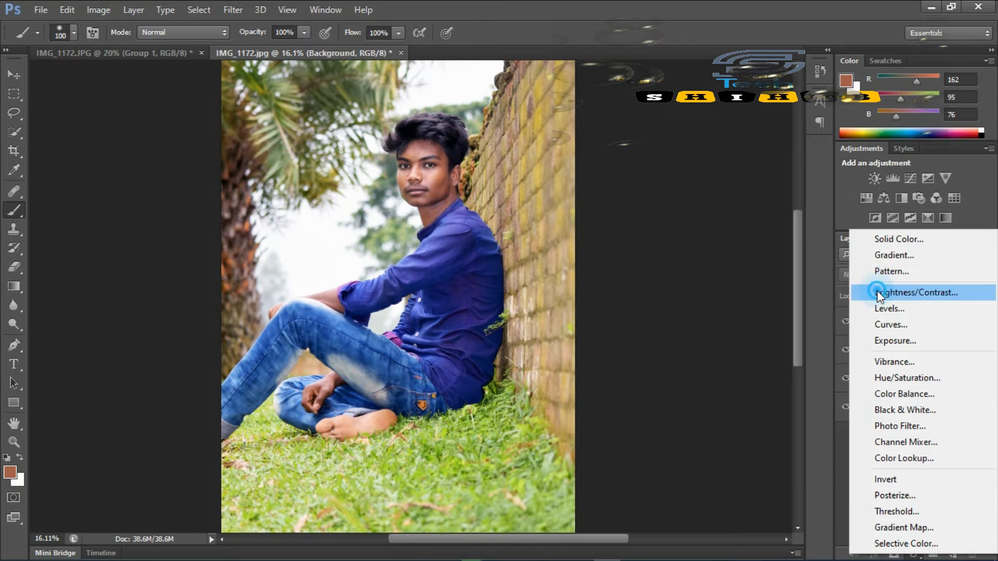
pyautogui.click(878, 292)
pyautogui.moveTo(751, 311); pyautogui.dragTo(759, 341)
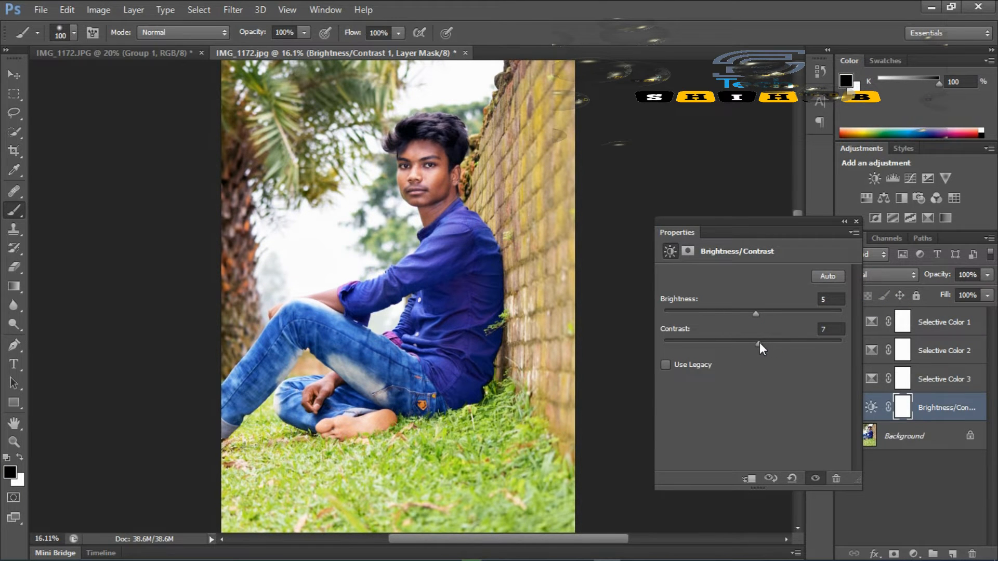
pyautogui.click(855, 222)
# - Add a Selective Color layer directly above Background, setting Greens to Cyan +100, Magenta +21, Yellow +100 and Black +100
pyautogui.click(905, 436)
pyautogui.click(927, 218)
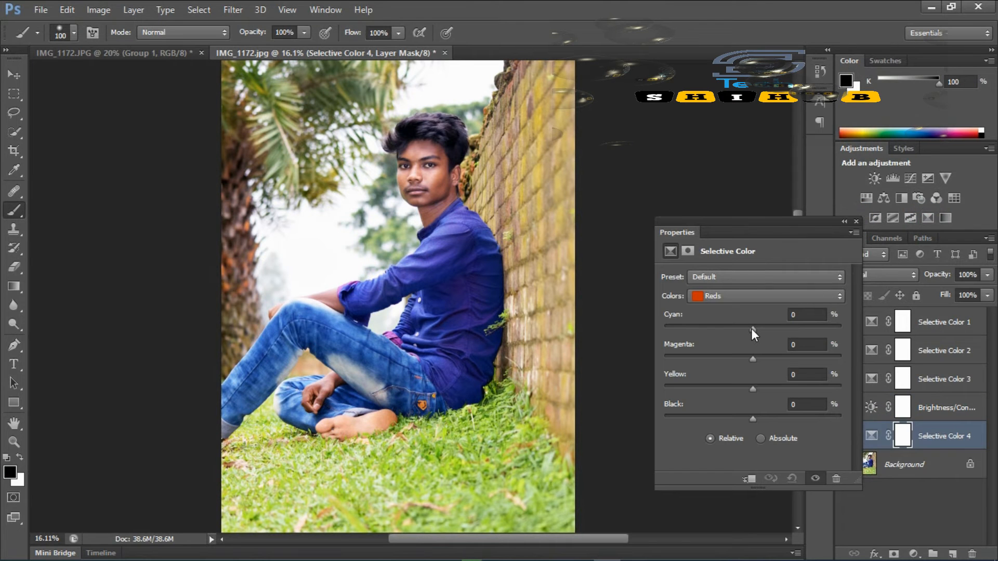
pyautogui.click(831, 296)
pyautogui.click(724, 335)
pyautogui.moveTo(752, 328); pyautogui.dragTo(852, 340)
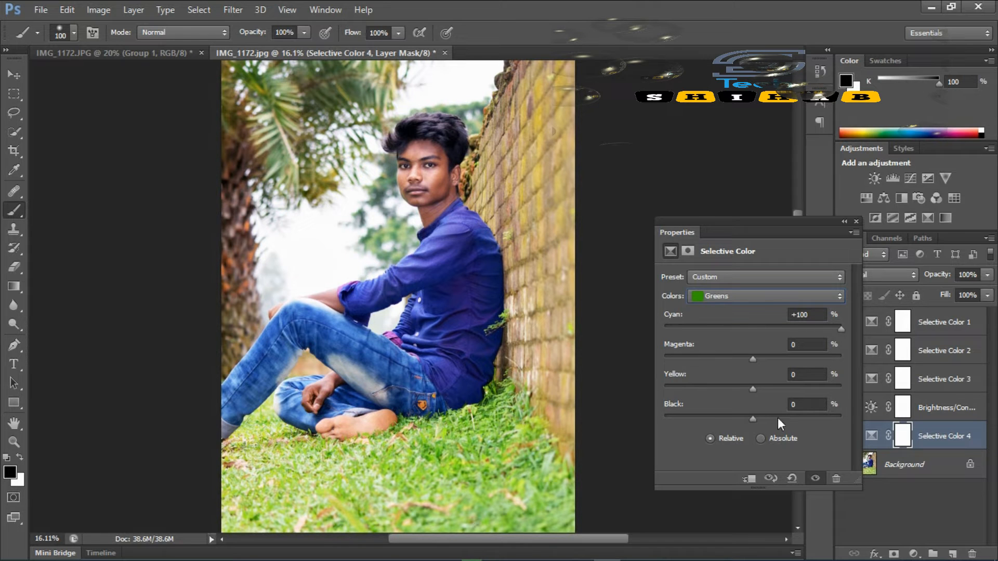
pyautogui.moveTo(753, 388); pyautogui.dragTo(885, 394)
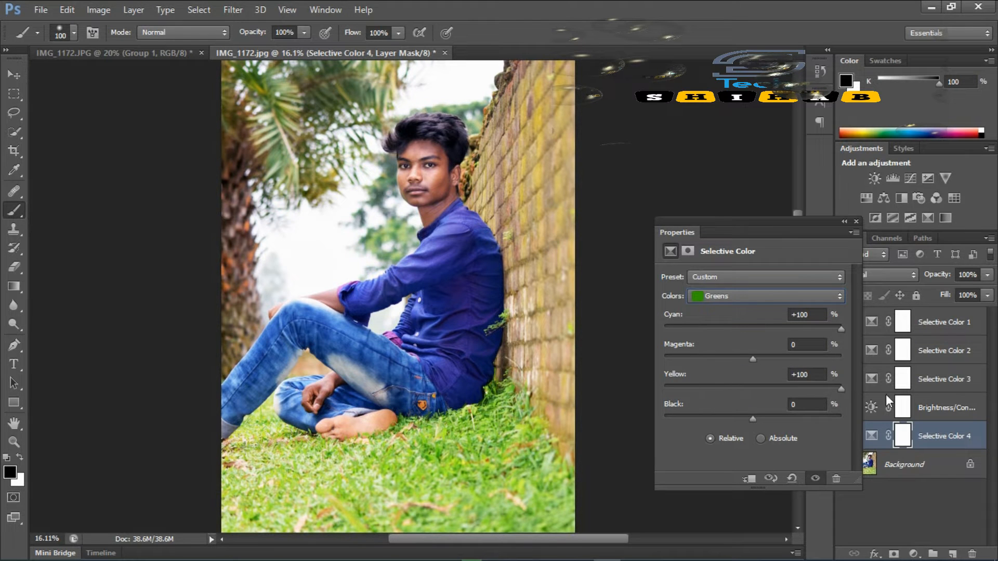
pyautogui.moveTo(752, 417); pyautogui.dragTo(846, 425)
pyautogui.moveTo(753, 359); pyautogui.dragTo(825, 361)
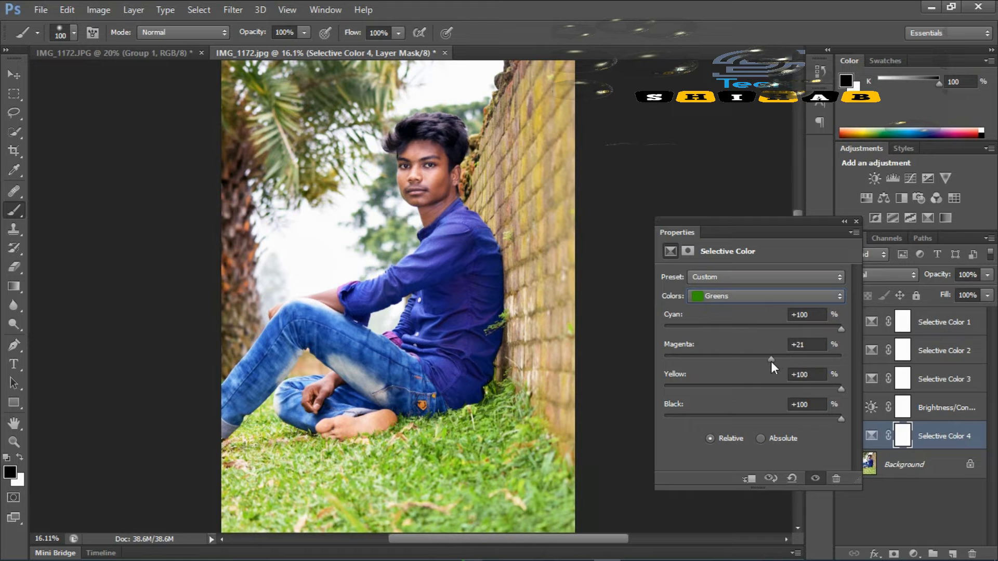
# - Set Yellows in the Selective Color layer above Background to Cyan -81, Yellow -3 and Black -6
pyautogui.click(837, 296)
pyautogui.click(740, 324)
pyautogui.moveTo(801, 332); pyautogui.dragTo(681, 338)
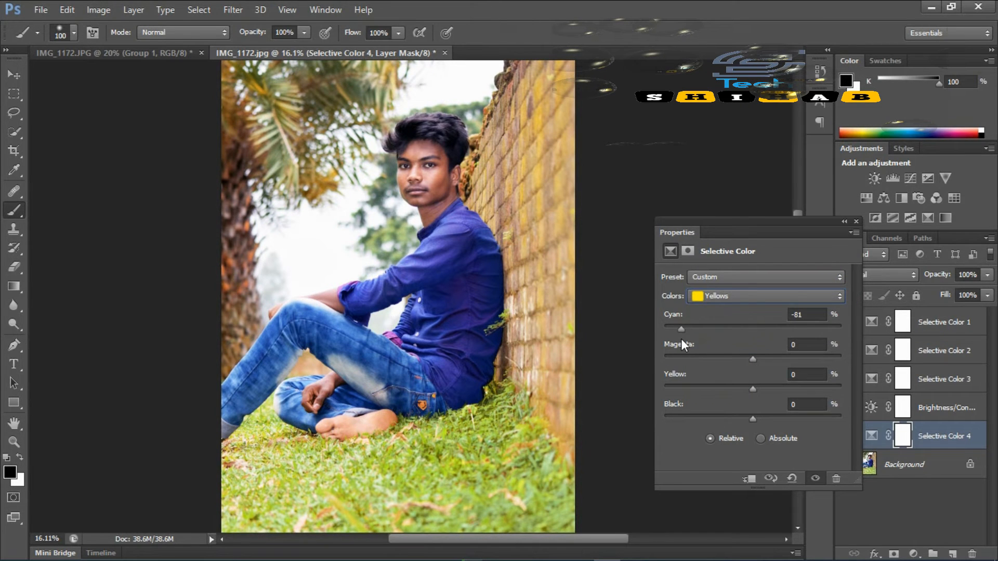
pyautogui.moveTo(752, 390); pyautogui.dragTo(844, 385)
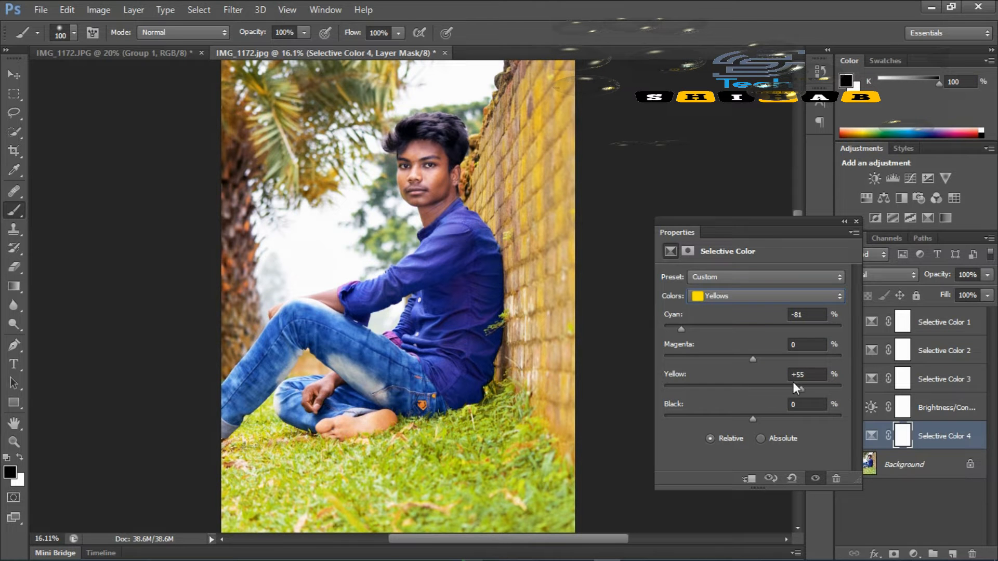
pyautogui.moveTo(752, 418)
pyautogui.mouseDown()
pyautogui.moveTo(796, 417)
pyautogui.moveTo(747, 411)
pyautogui.mouseUp()
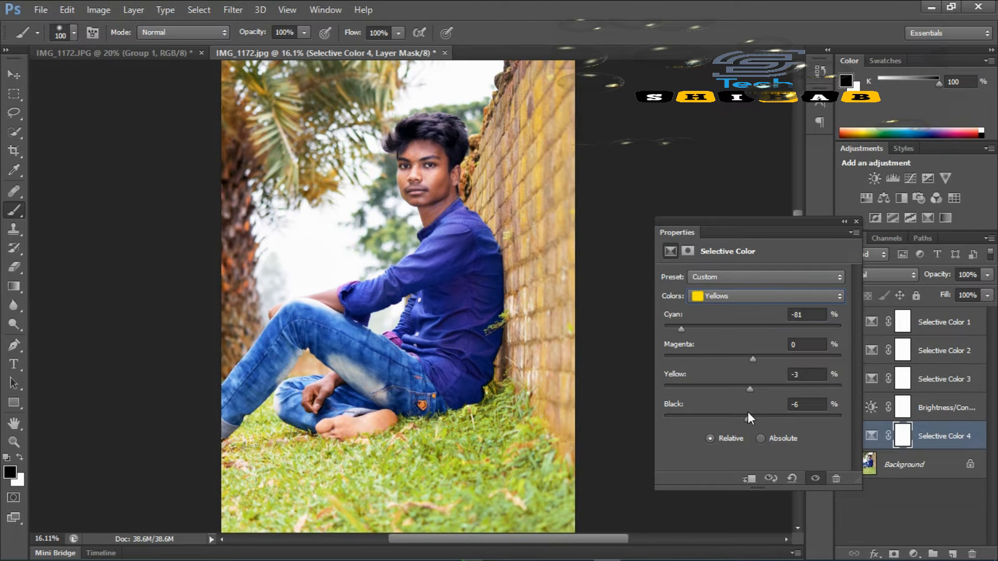
pyautogui.click(856, 222)
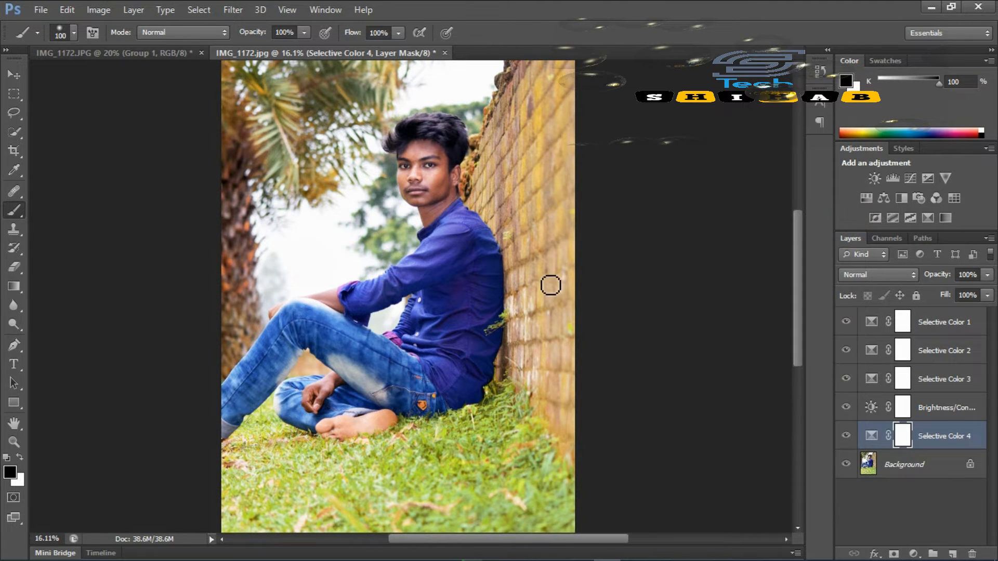
# - Try a Curves adjustment layer with automatic correction directly above Background, and delete that layer
pyautogui.click(892, 463)
pyautogui.click(98, 12)
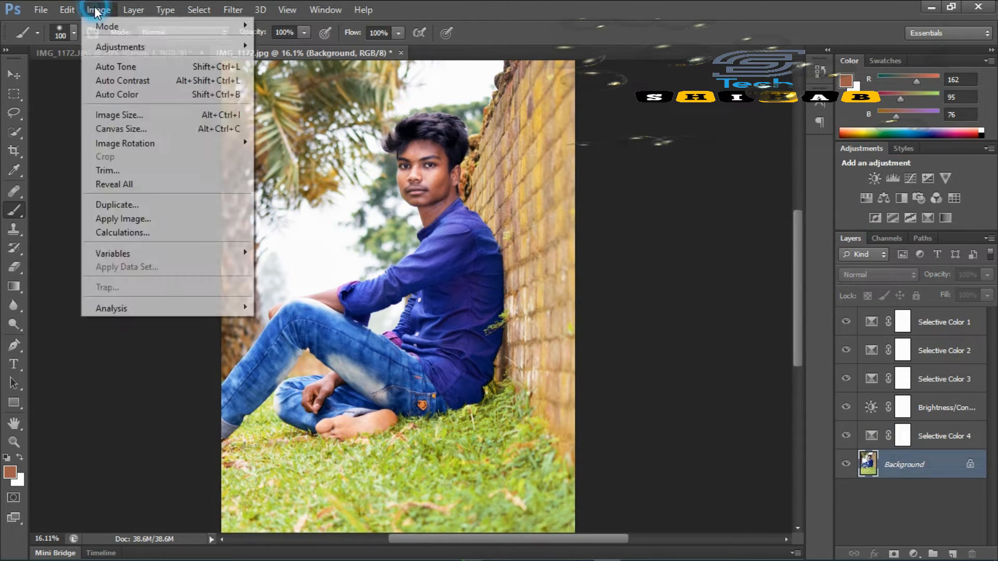
pyautogui.click(462, 6)
pyautogui.click(913, 554)
pyautogui.click(868, 336)
pyautogui.click(829, 296)
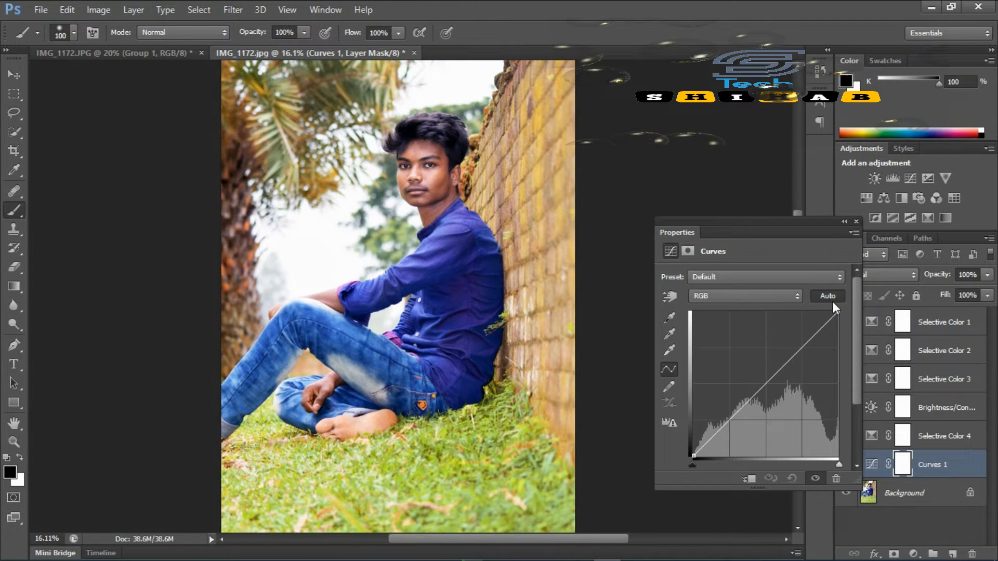
pyautogui.click(818, 296)
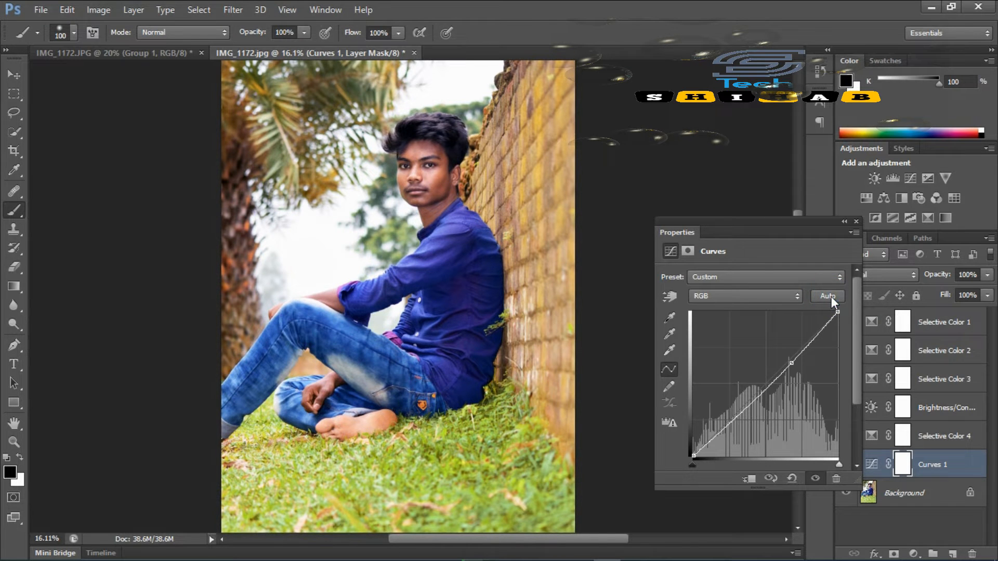
pyautogui.click(855, 222)
pyautogui.moveTo(938, 468); pyautogui.dragTo(971, 554)
# - Add a Levels adjustment layer directly above Background with shadow input 3 and midtone input 1.16
pyautogui.click(913, 554)
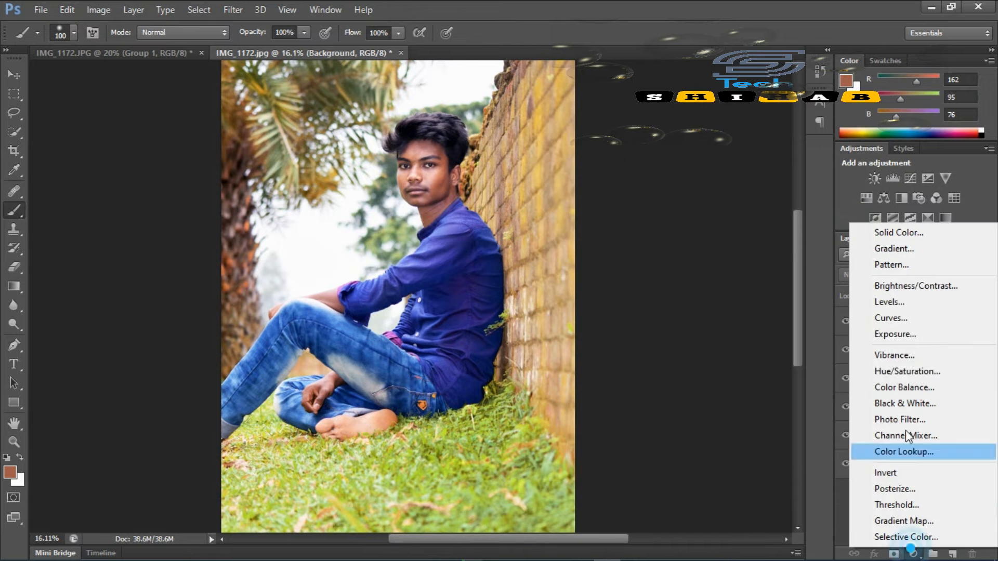
pyautogui.click(886, 298)
pyautogui.click(829, 301)
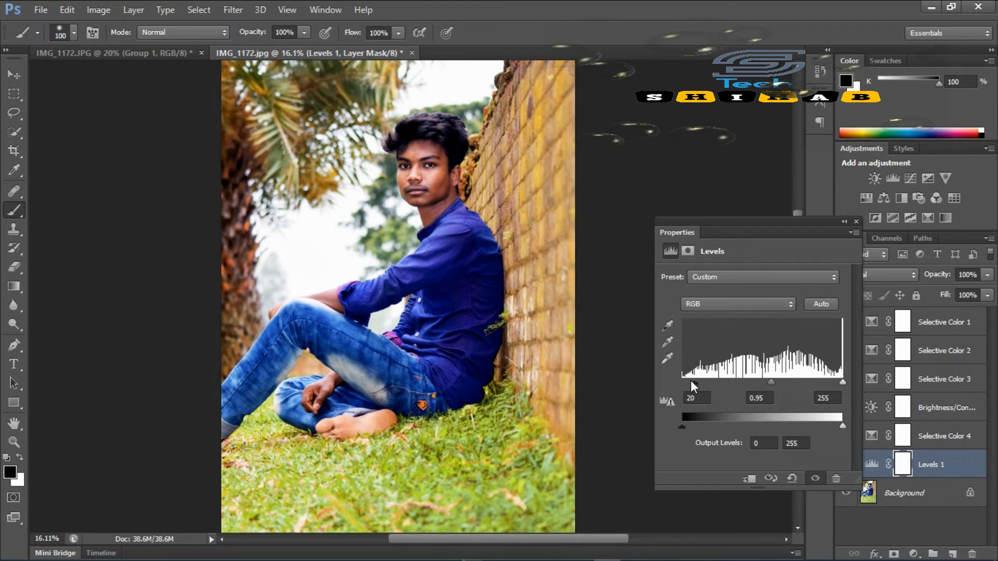
pyautogui.moveTo(690, 381); pyautogui.dragTo(684, 382)
pyautogui.moveTo(766, 381); pyautogui.dragTo(756, 381)
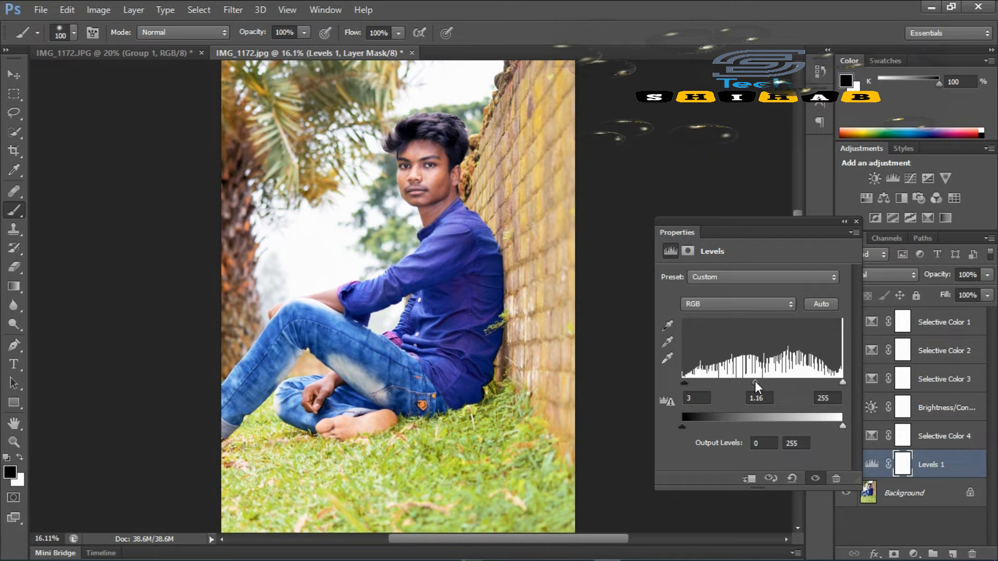
pyautogui.click(855, 222)
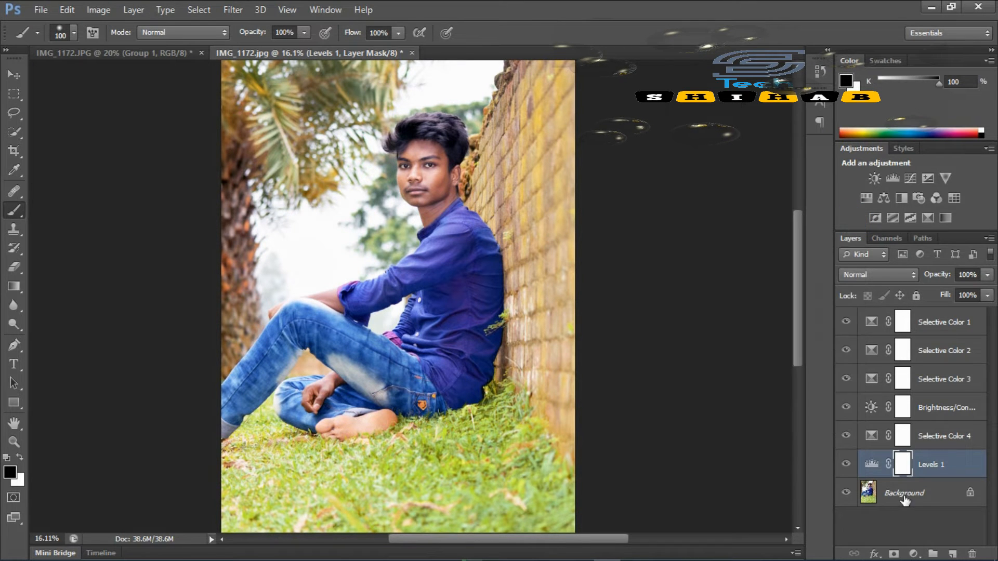
# - Compare the history states before and after the Levels modification, and revert to the newly added, unmodified Levels layer
pyautogui.click(819, 72)
pyautogui.click(738, 106)
pyautogui.click(741, 118)
pyautogui.click(741, 107)
pyautogui.click(741, 117)
pyautogui.click(743, 108)
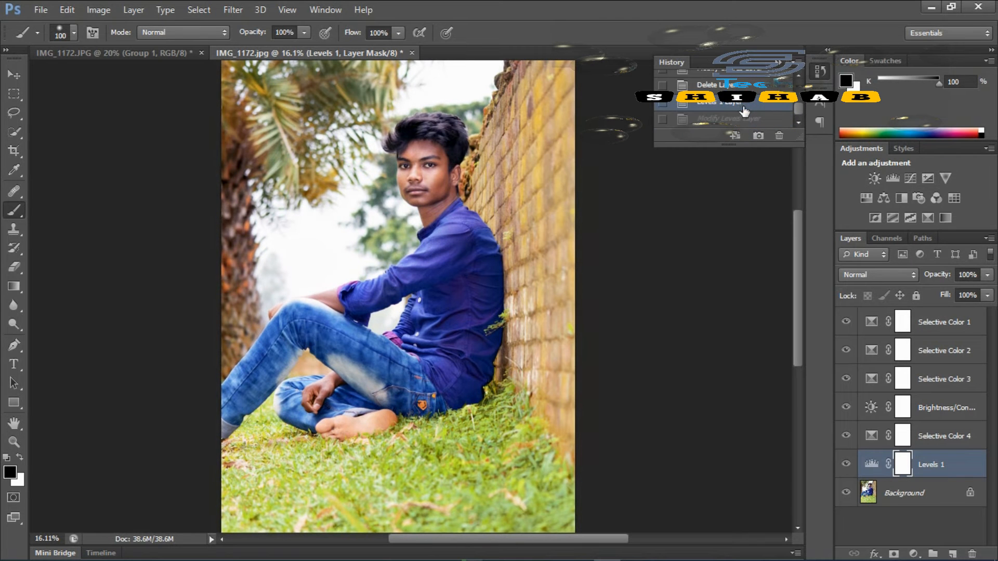
pyautogui.click(780, 63)
# - Add a Selective Color layer directly above the Levels layer, setting Reds to Cyan -33, Magenta -15, Yellow -5 and Black -18
pyautogui.click(928, 218)
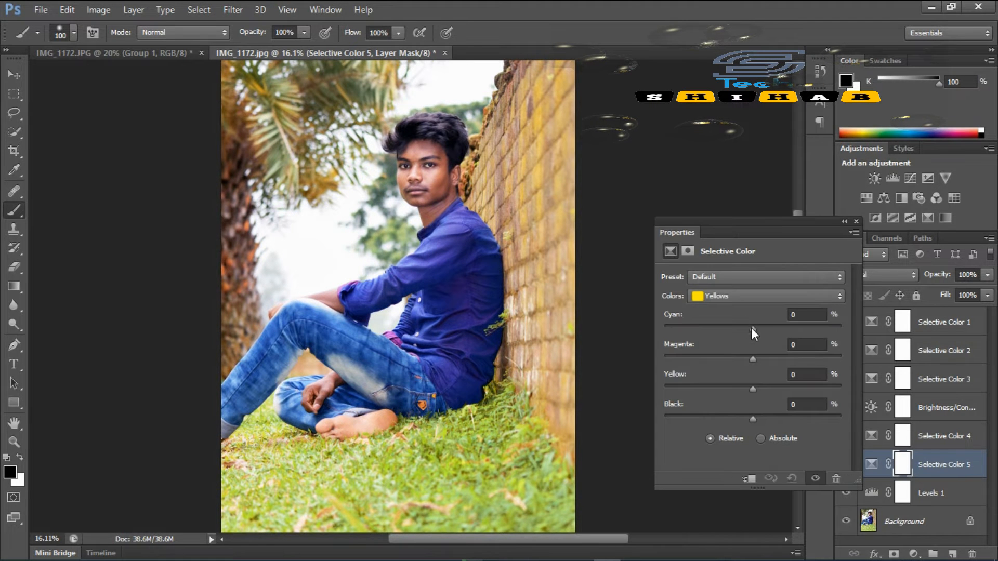
pyautogui.click(821, 293)
pyautogui.click(722, 309)
pyautogui.moveTo(752, 329); pyautogui.dragTo(744, 329)
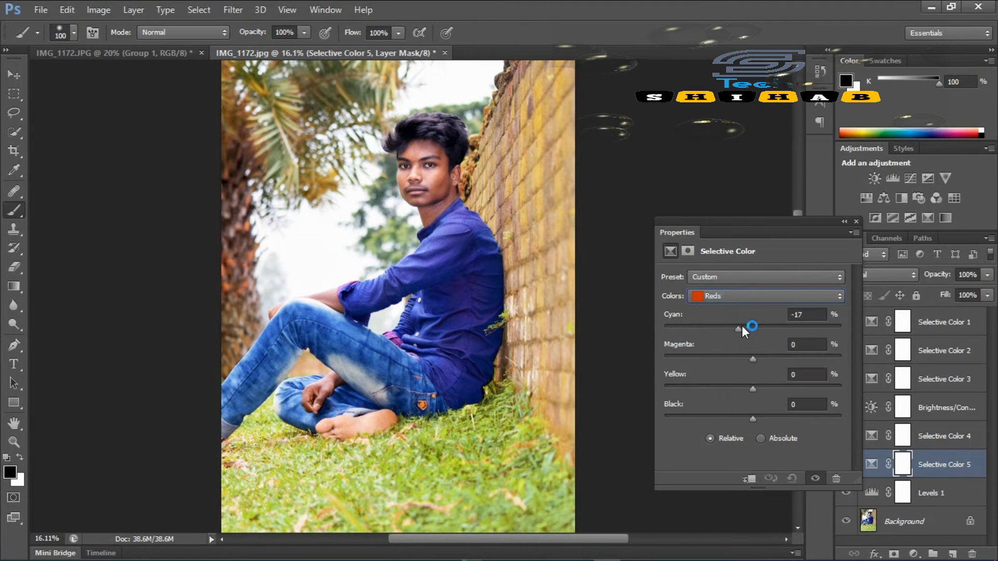
pyautogui.moveTo(753, 388); pyautogui.dragTo(740, 357)
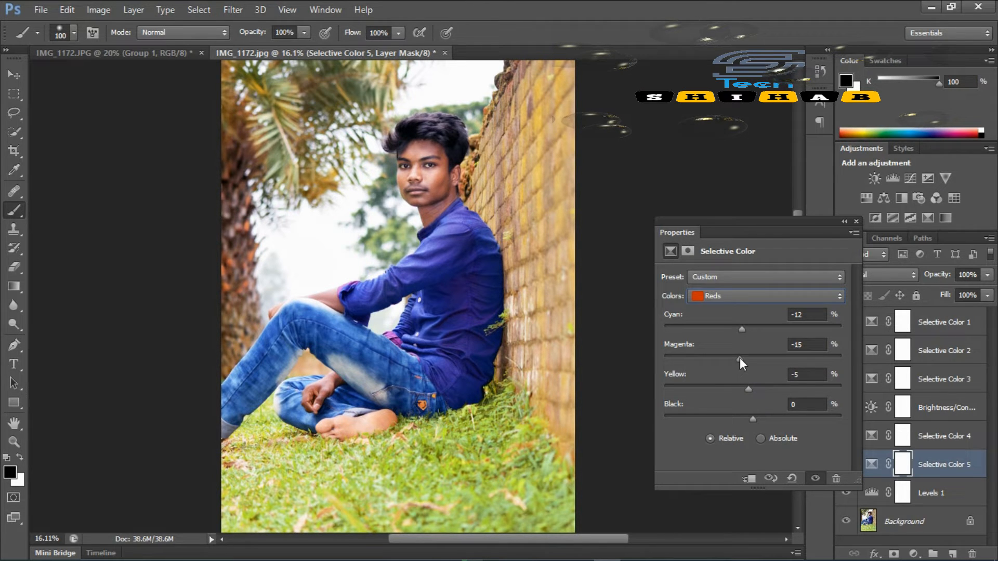
pyautogui.moveTo(752, 419); pyautogui.dragTo(737, 420)
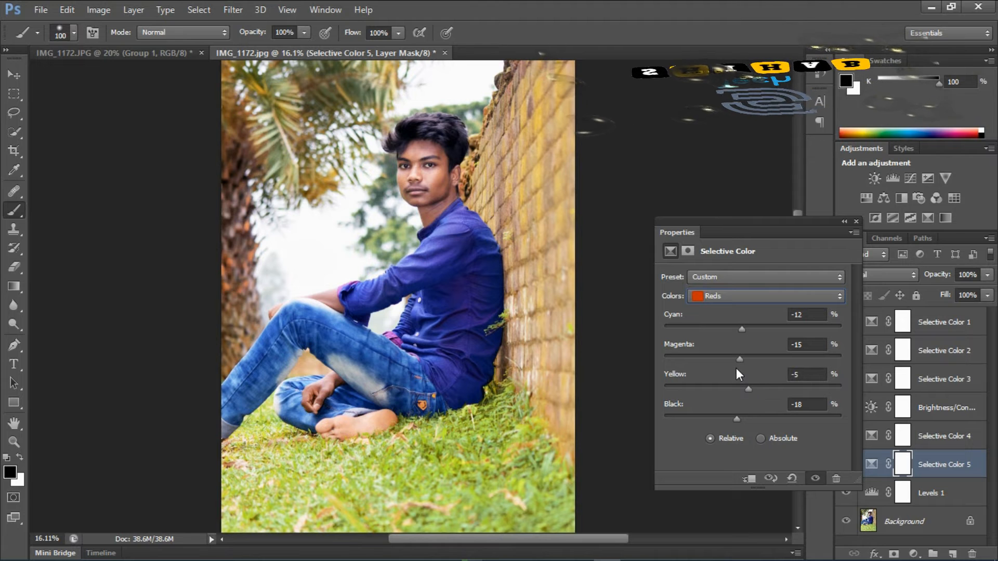
pyautogui.moveTo(737, 328); pyautogui.dragTo(722, 324)
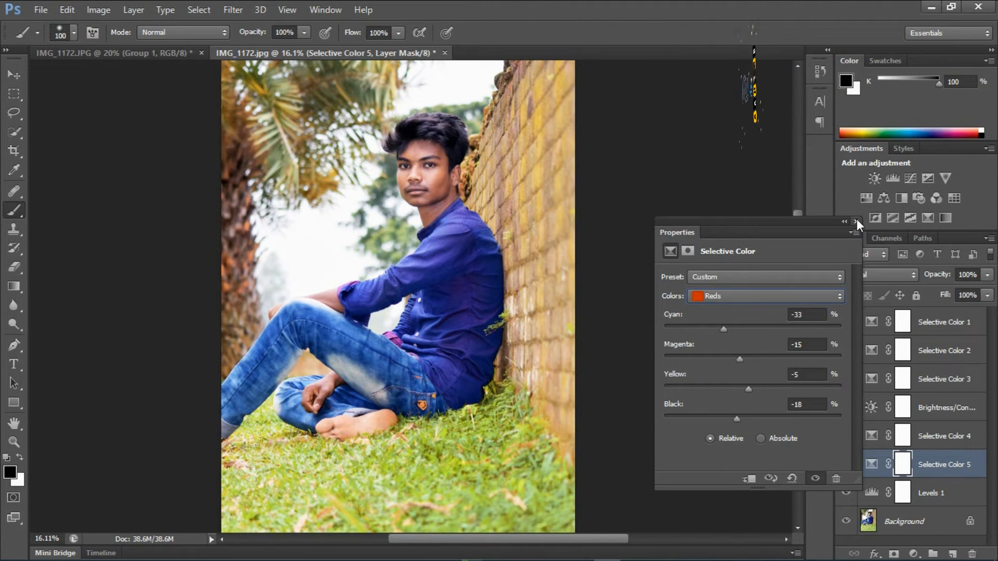
pyautogui.click(855, 221)
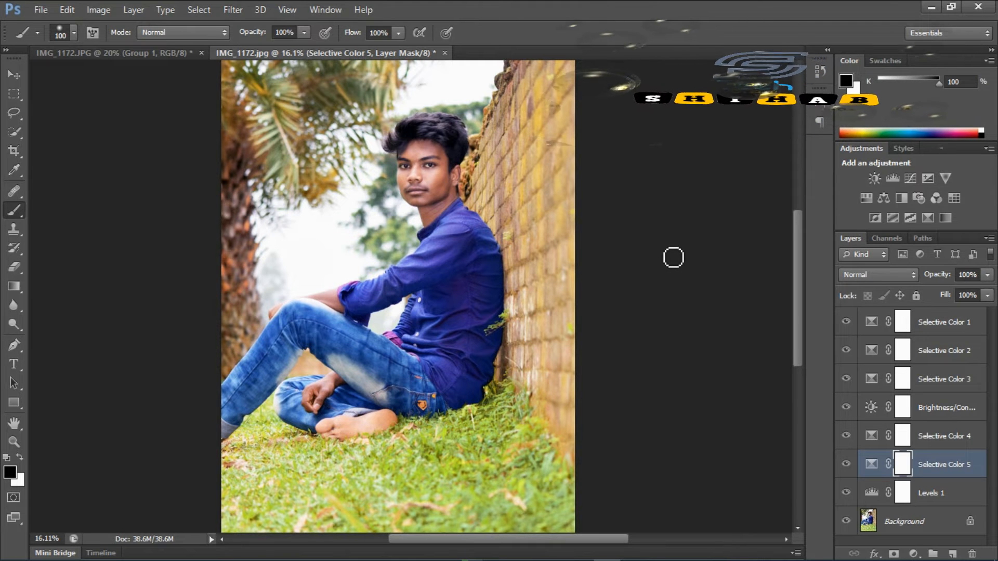
# - Examine the face, neck and shirt up close and the whole photo for overall colour balance
pyautogui.scroll(9, 427, 179)
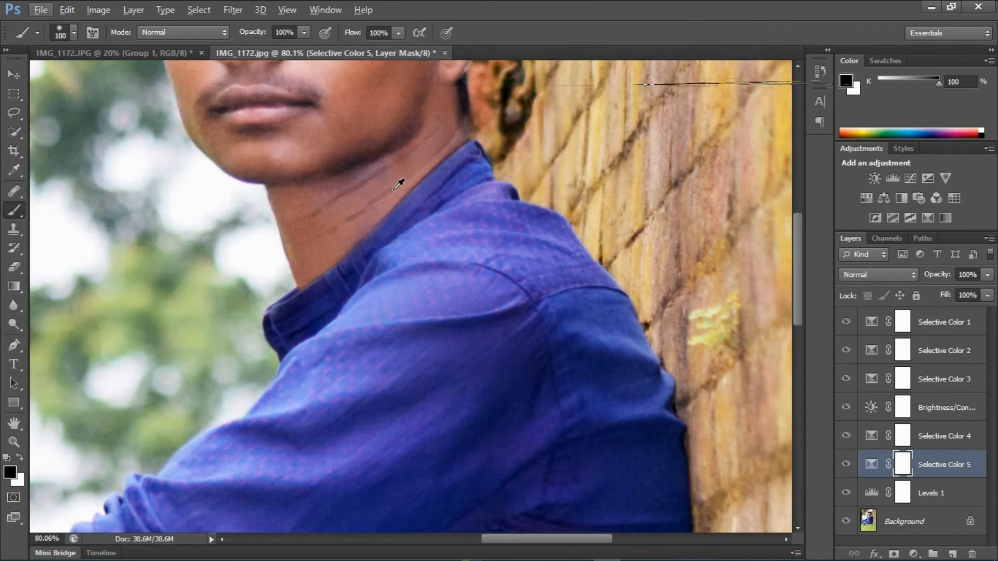
pyautogui.scroll(-7, 399, 184)
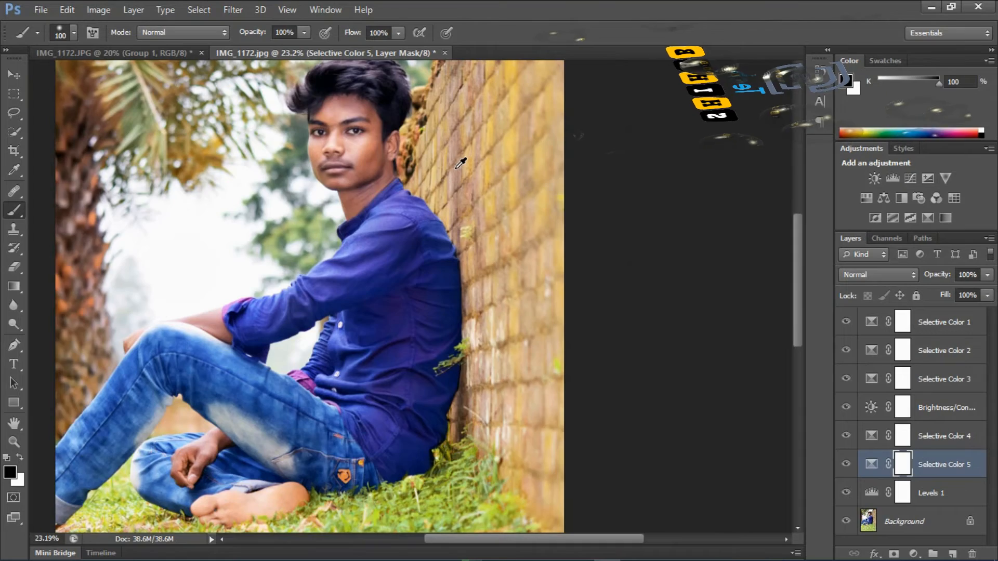
pyautogui.scroll(-3, 460, 163)
pyautogui.scroll(5, 460, 163)
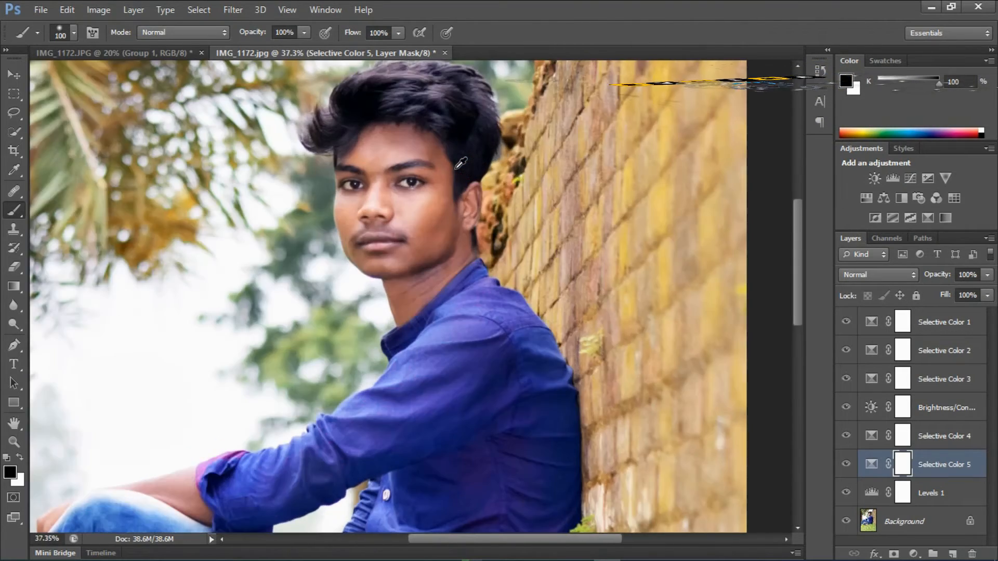
pyautogui.scroll(-4, 461, 163)
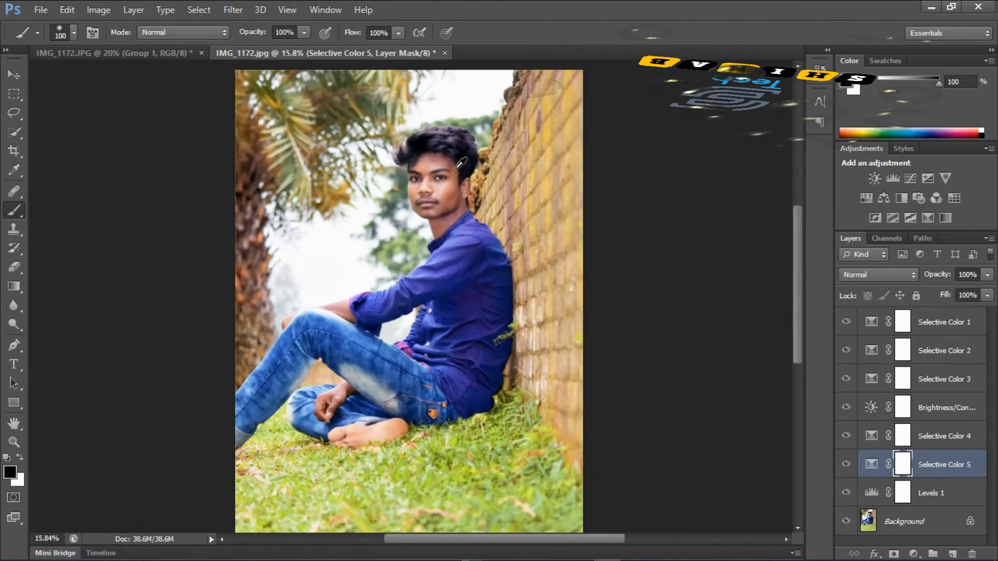
pyautogui.scroll(-2, 461, 163)
pyautogui.scroll(1, 461, 163)
# - Flatten all adjustment layers into the Background layer
pyautogui.click(935, 499)
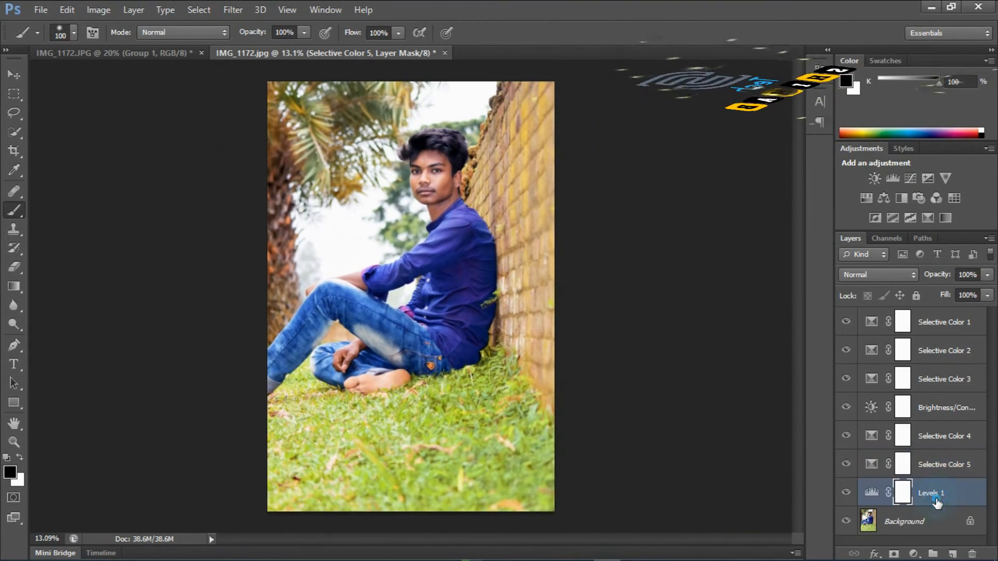
pyautogui.rightClick(934, 498)
pyautogui.click(752, 363)
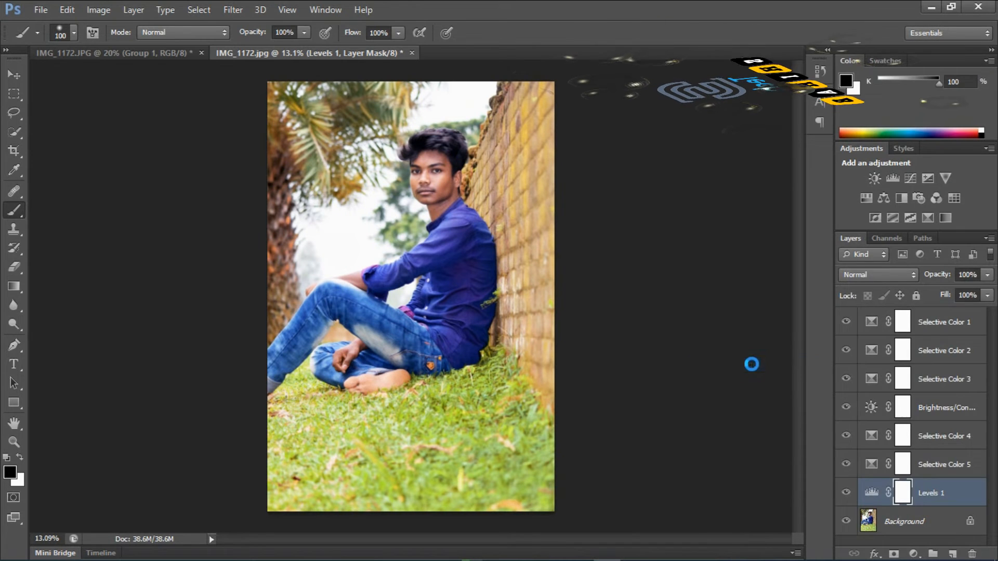
pyautogui.scroll(1, 564, 256)
pyautogui.scroll(4, 450, 287)
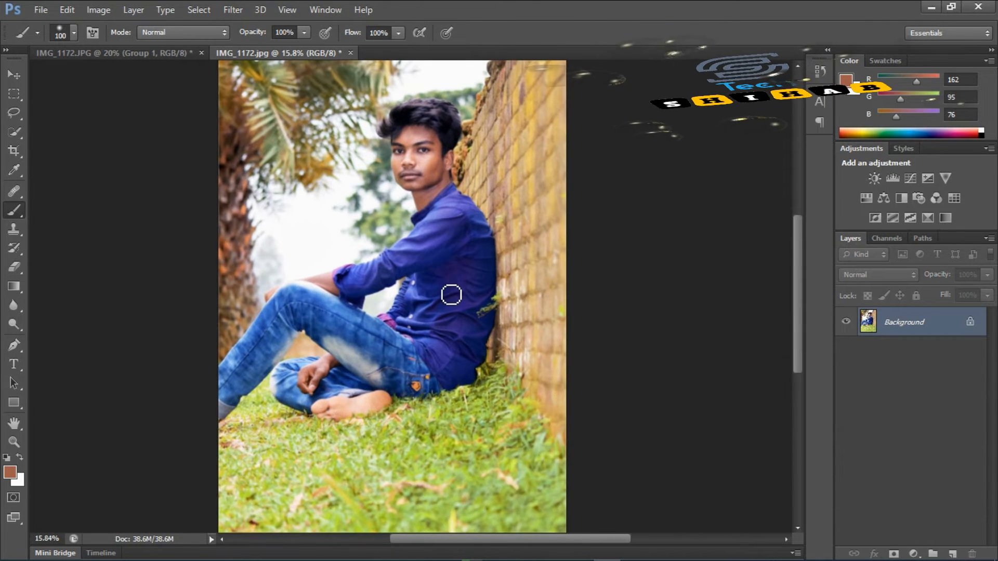
pyautogui.scroll(-4, 451, 286)
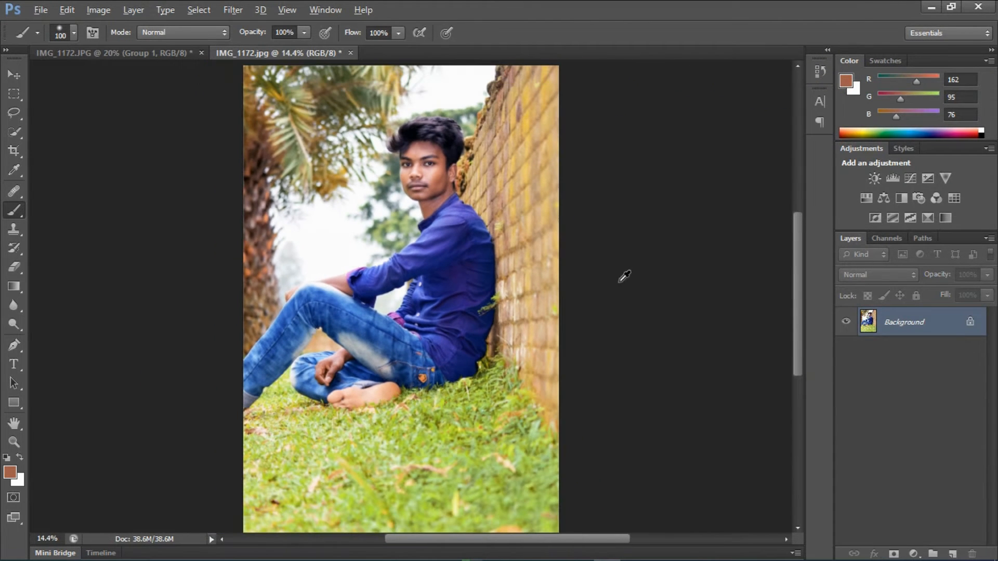
# - Add a Channel Mixer adjustment layer above Background and set Red to +200 in the Red output channel
pyautogui.click(935, 198)
pyautogui.moveTo(796, 357); pyautogui.dragTo(871, 355)
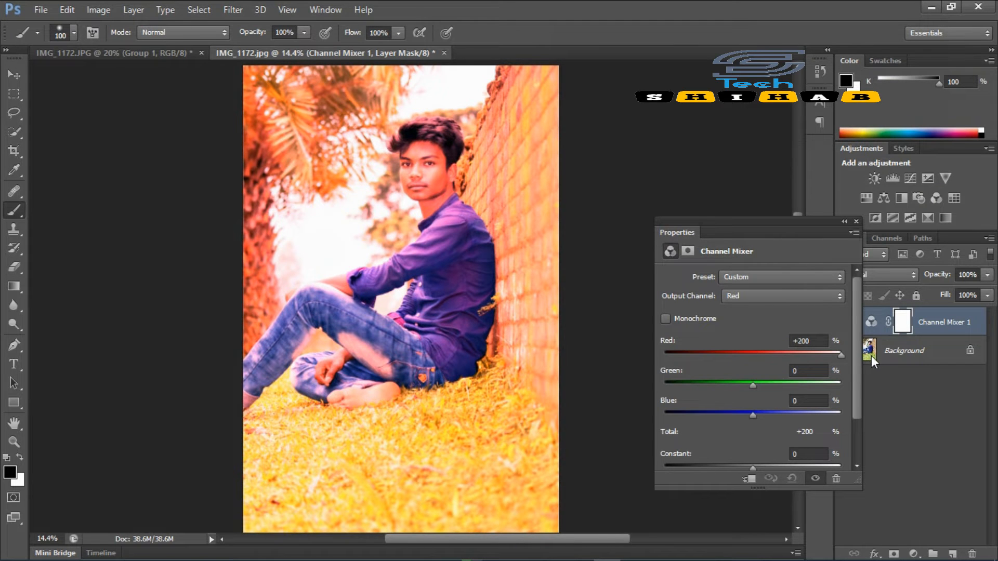
pyautogui.click(830, 296)
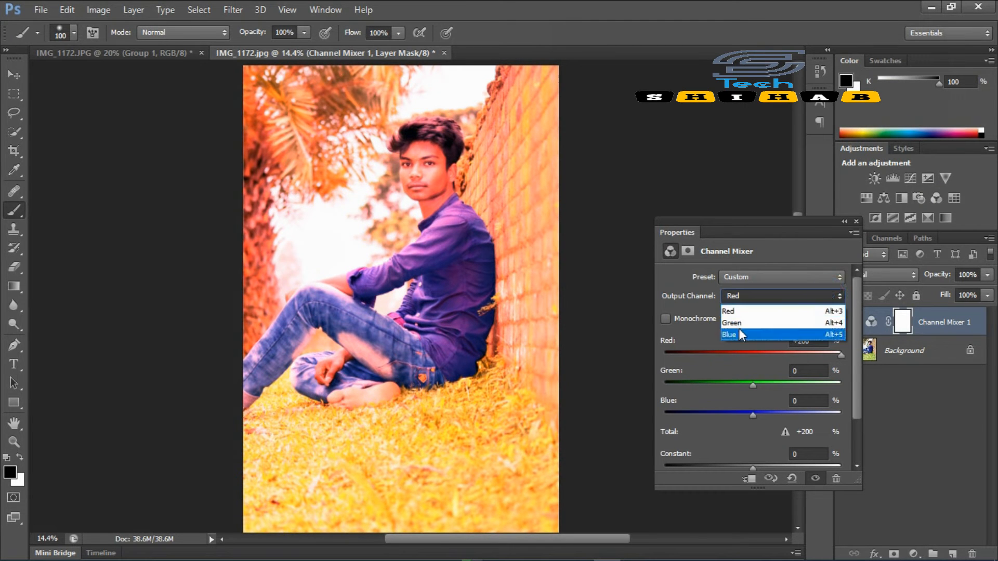
pyautogui.click(741, 309)
# - Adjust the Red and Blue source amounts in the Channel Mixer's Green output channel
pyautogui.click(819, 293)
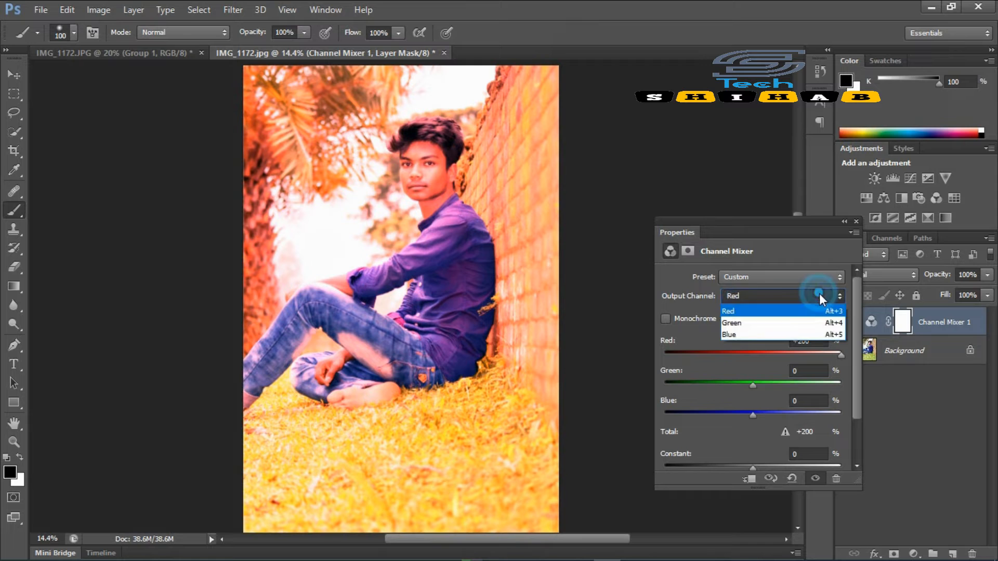
pyautogui.click(757, 324)
pyautogui.moveTo(751, 353); pyautogui.dragTo(807, 383)
pyautogui.moveTo(754, 416)
pyautogui.mouseDown()
pyautogui.moveTo(766, 430)
pyautogui.moveTo(743, 428)
pyautogui.moveTo(754, 427)
pyautogui.mouseUp()
pyautogui.scroll(-2, 761, 414)
pyautogui.scroll(2, 826, 313)
# - Lower the Green source amount slightly in the Channel Mixer's Blue output channel
pyautogui.click(835, 296)
pyautogui.click(765, 333)
pyautogui.moveTo(750, 385)
pyautogui.mouseDown()
pyautogui.moveTo(759, 385)
pyautogui.moveTo(706, 384)
pyautogui.moveTo(737, 387)
pyautogui.mouseUp()
pyautogui.click(855, 222)
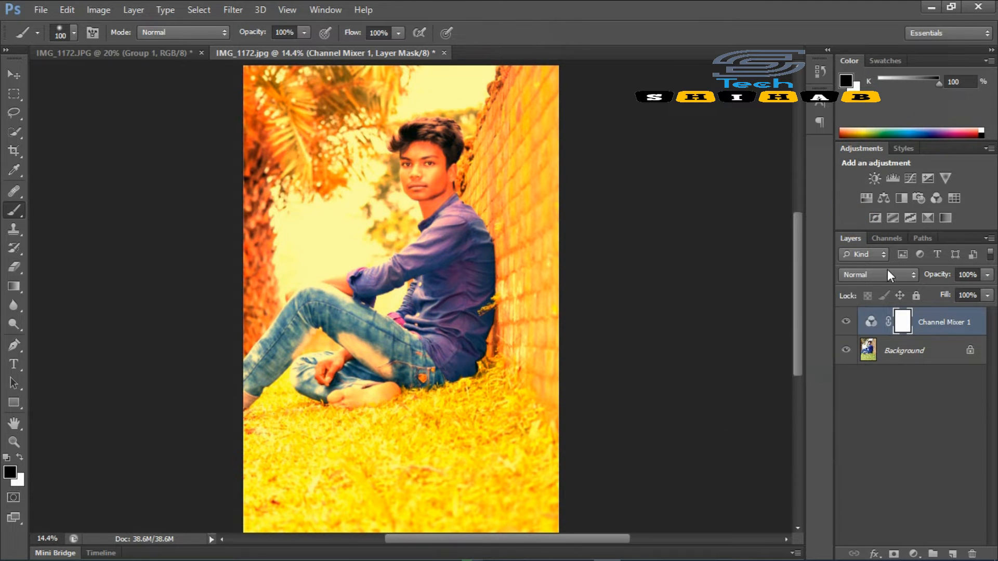
# - Try several blend modes on the Channel Mixer layer, including Normal and Dissolve
pyautogui.click(883, 274)
pyautogui.click(887, 125)
pyautogui.click(909, 274)
pyautogui.click(865, 250)
pyautogui.click(888, 275)
pyautogui.click(874, 240)
pyautogui.click(888, 275)
pyautogui.click(855, 194)
pyautogui.click(888, 274)
pyautogui.click(855, 7)
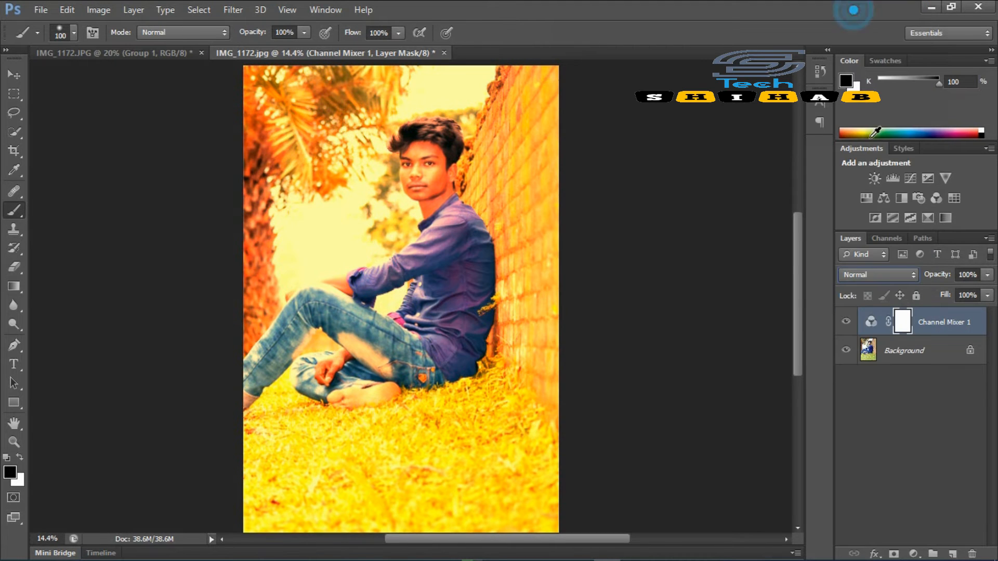
pyautogui.click(911, 274)
pyautogui.click(853, 19)
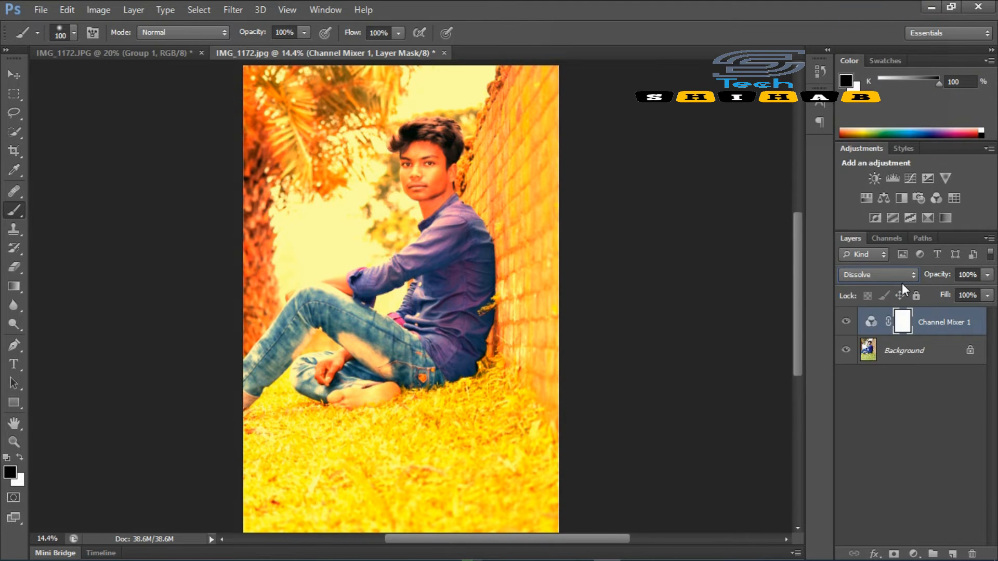
# - Set the Channel Mixer layer's blend mode to Darken and try out its opacity
pyautogui.click(904, 274)
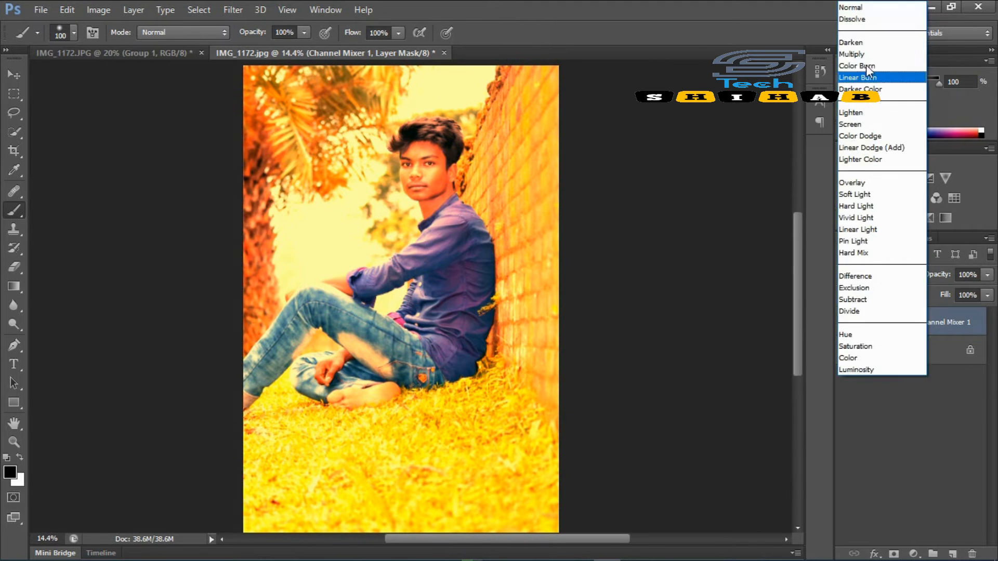
pyautogui.click(855, 37)
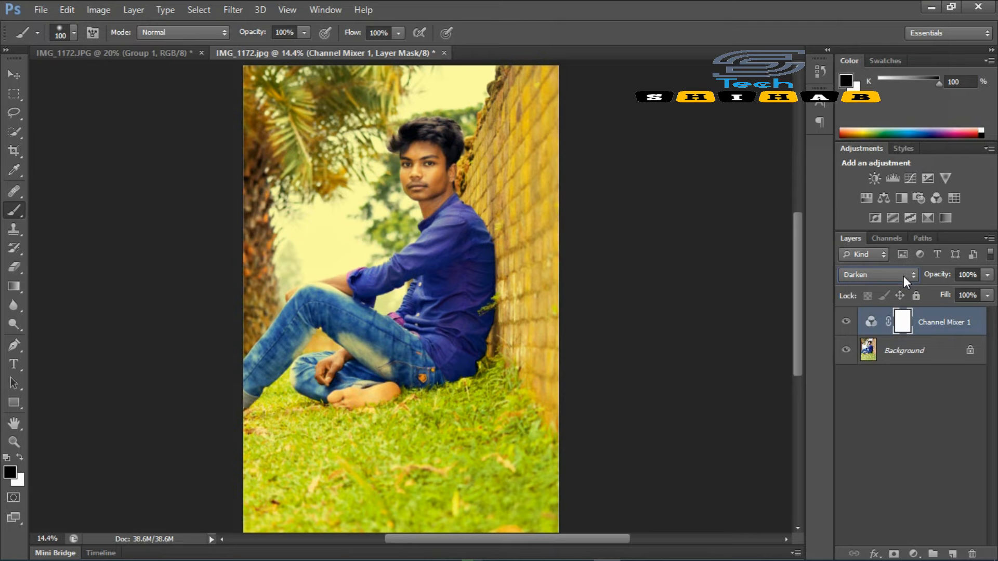
pyautogui.moveTo(937, 274); pyautogui.dragTo(989, 275)
# - Compare Multiply, Color Burn, Linear Burn, Darker Color, Lighten, Color Dodge and Screen on the Channel Mixer layer, then return it to Darken
pyautogui.click(913, 275)
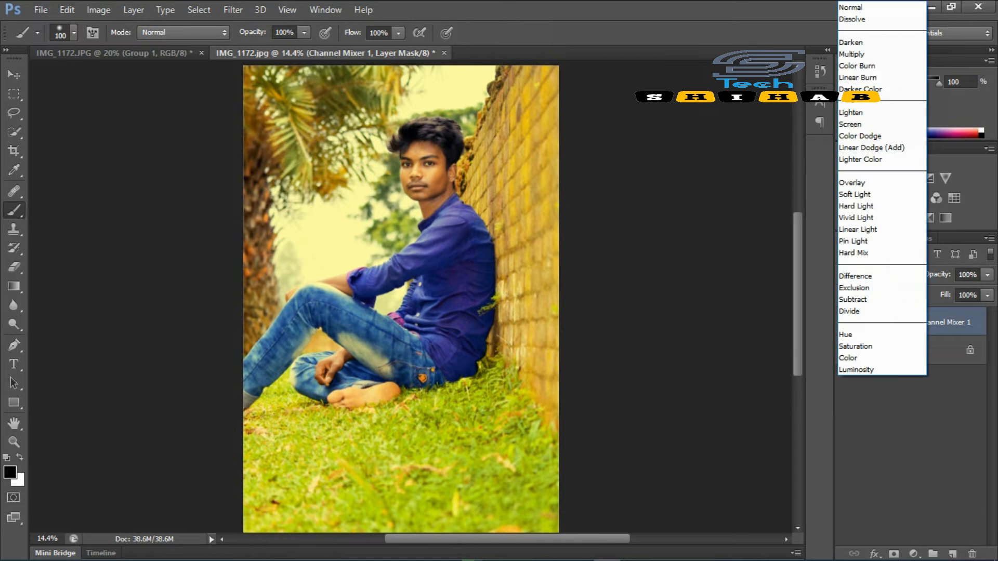
pyautogui.click(863, 56)
pyautogui.click(909, 276)
pyautogui.click(862, 66)
pyautogui.click(897, 272)
pyautogui.click(873, 78)
pyautogui.click(883, 274)
pyautogui.click(860, 89)
pyautogui.click(888, 272)
pyautogui.click(858, 114)
pyautogui.click(893, 275)
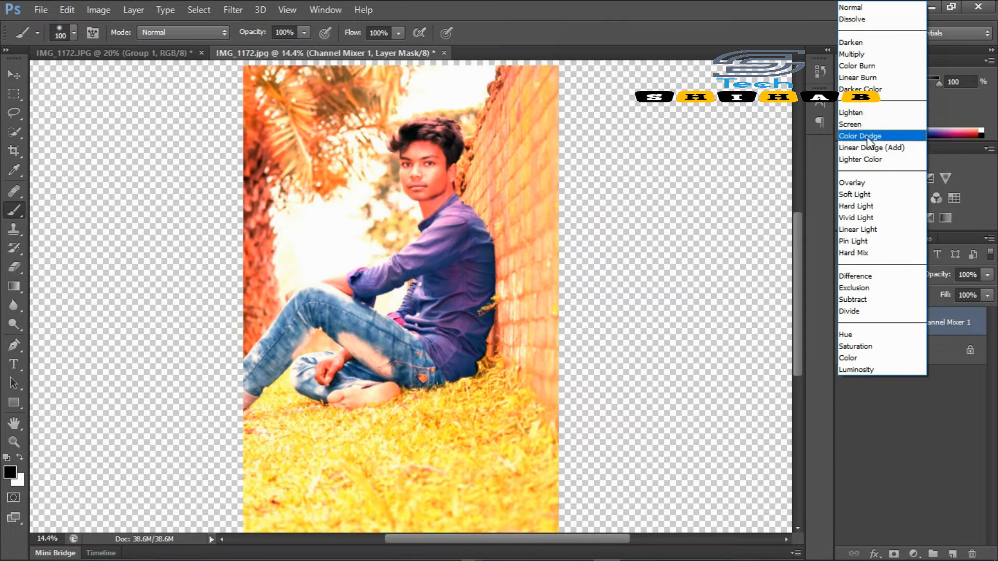
pyautogui.click(884, 136)
pyautogui.click(896, 277)
pyautogui.click(850, 125)
pyautogui.moveTo(935, 274)
pyautogui.mouseDown()
pyautogui.moveTo(778, 272)
pyautogui.moveTo(942, 273)
pyautogui.mouseUp()
pyautogui.click(912, 271)
pyautogui.click(862, 42)
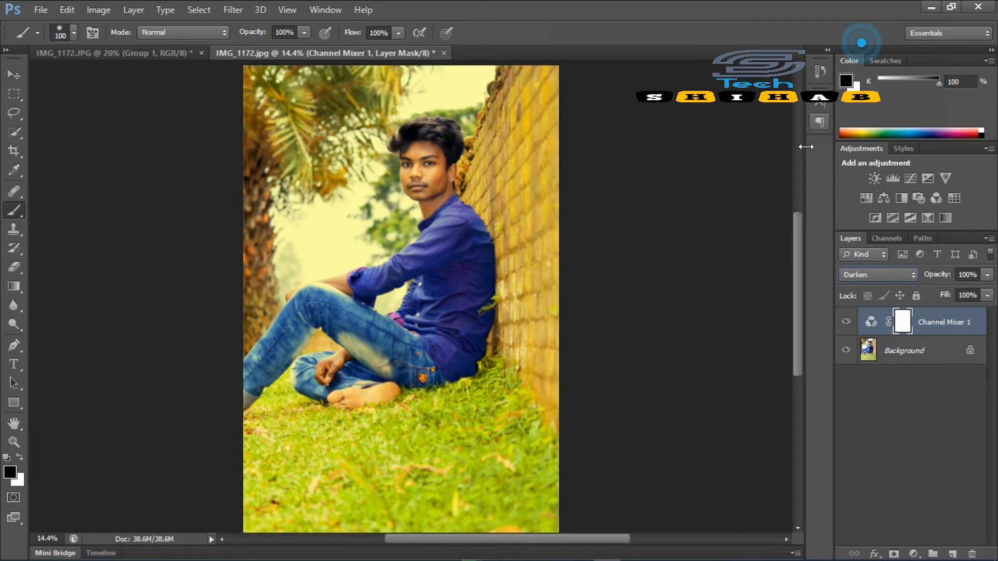
# - Paint black on the Channel Mixer mask over the face and neck with a 100 px soft brush to restore the skin tone
pyautogui.press('alt')
pyautogui.press('alt')
pyautogui.press('alt')
pyautogui.scroll(5, 520, 204)
pyautogui.scroll(-6, 535, 208)
pyautogui.scroll(10, 432, 137)
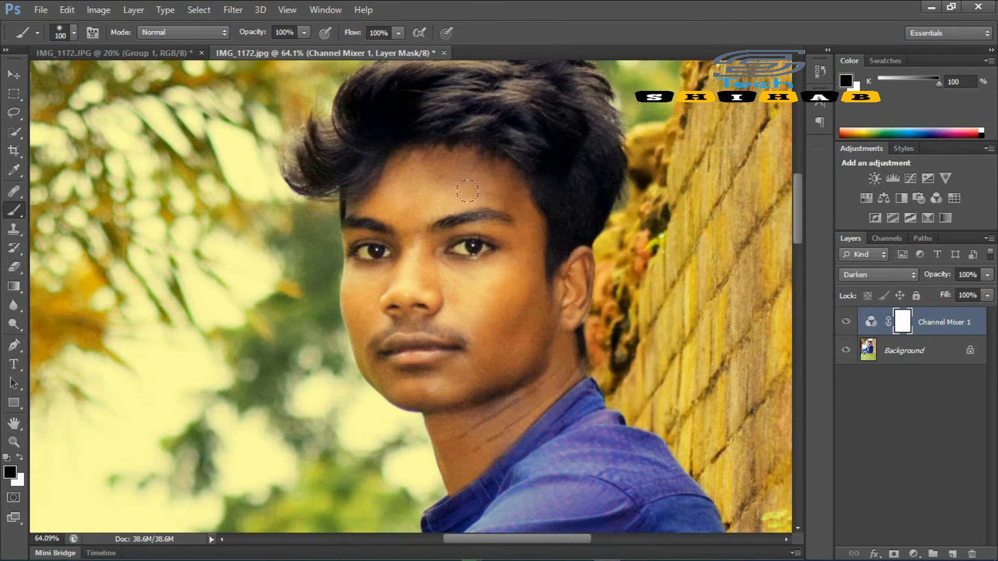
pyautogui.moveTo(467, 191); pyautogui.dragTo(396, 166)
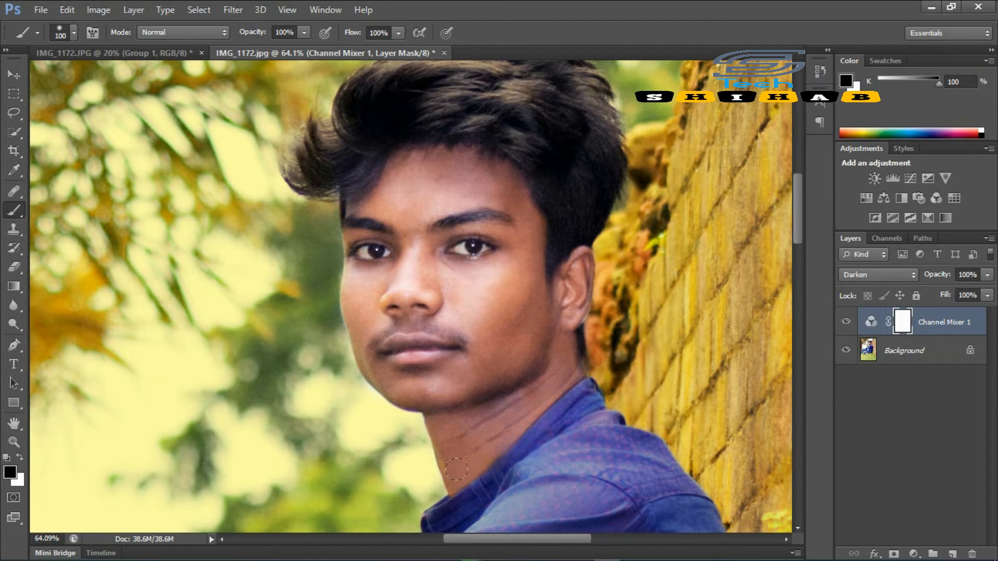
# - Enlarge the brush to 1000 px and mask the Channel Mixer effect off the grass, wall, lower legs and foot
pyautogui.scroll(-5, 515, 268)
pyautogui.scroll(3, 468, 249)
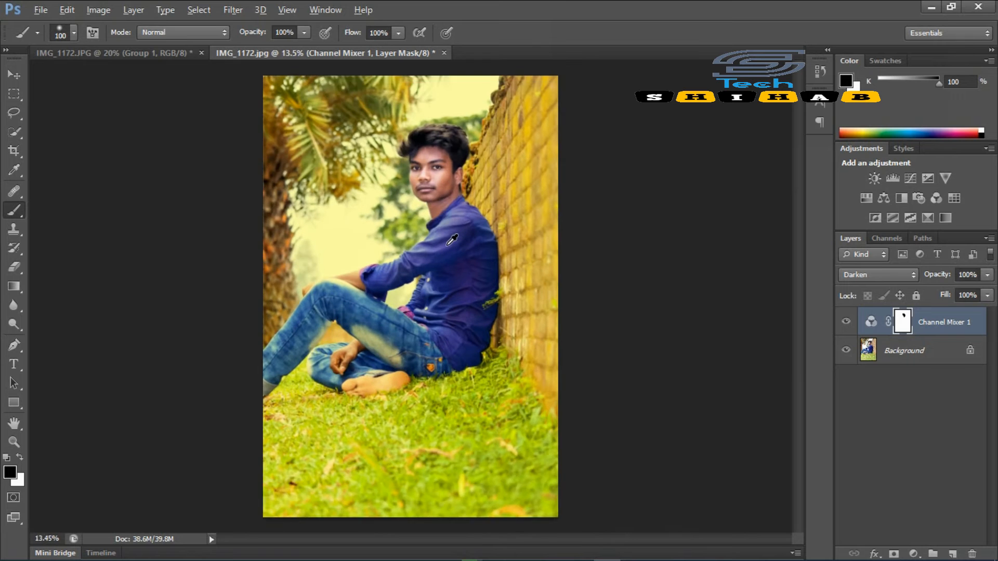
pyautogui.scroll(4, 387, 394)
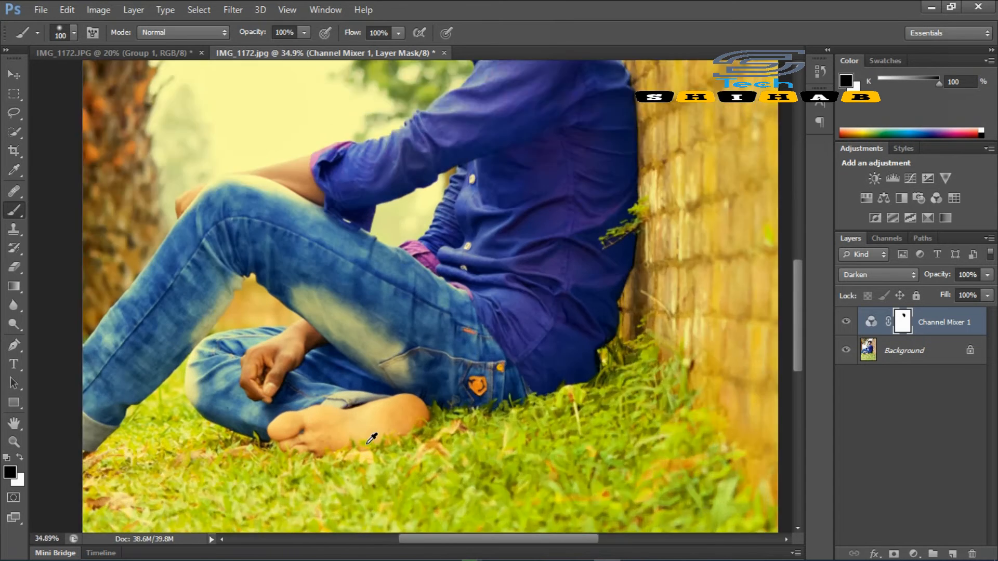
pyautogui.scroll(-2, 387, 395)
pyautogui.scroll(-6, 384, 399)
pyautogui.scroll(1, 385, 399)
pyautogui.press(']')
pyautogui.press(']')
pyautogui.press(']')
pyautogui.press(']')
pyautogui.press(']')
pyautogui.press(']')
pyautogui.press(']')
pyautogui.press(']')
pyautogui.press(']')
pyautogui.press(']')
pyautogui.press(']')
pyautogui.press(']')
pyautogui.press(']')
pyautogui.moveTo(259, 482); pyautogui.dragTo(597, 430)
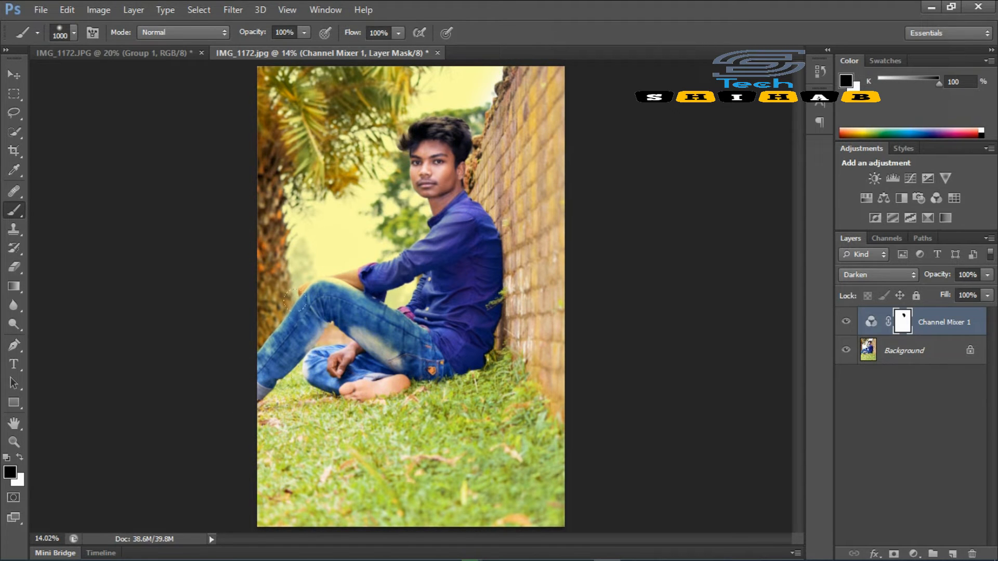
pyautogui.moveTo(386, 338); pyautogui.dragTo(399, 386)
# - Mask the Channel Mixer effect off the forearm and raised knee with a 200 px brush
pyautogui.scroll(5, 369, 274)
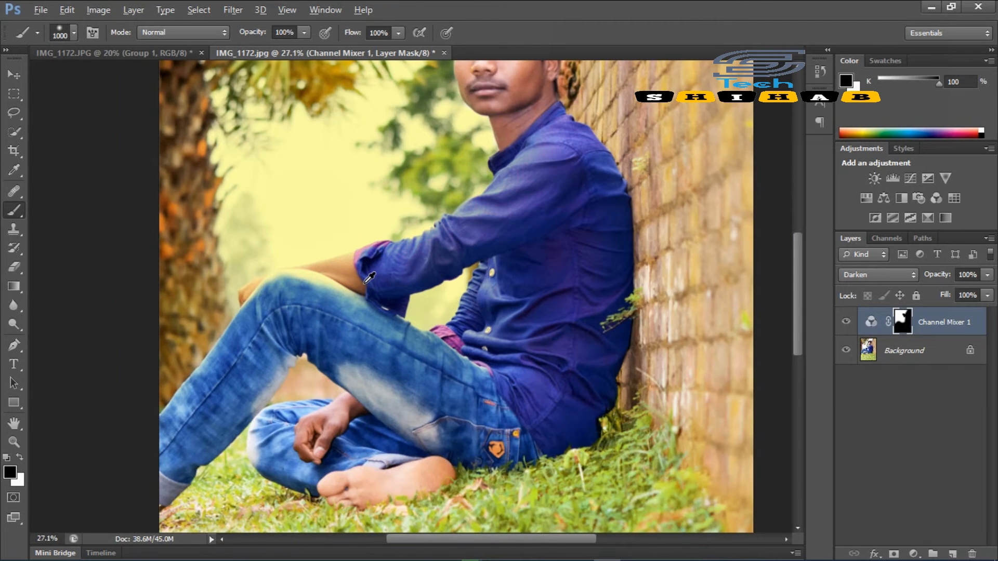
pyautogui.press(']')
pyautogui.press(']')
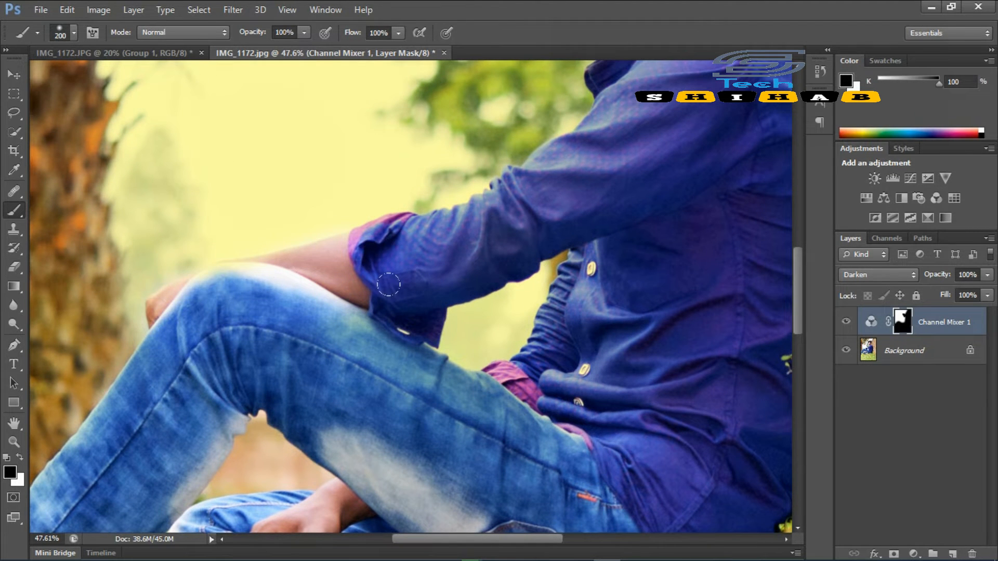
pyautogui.scroll(-5, 301, 278)
pyautogui.scroll(2, 252, 212)
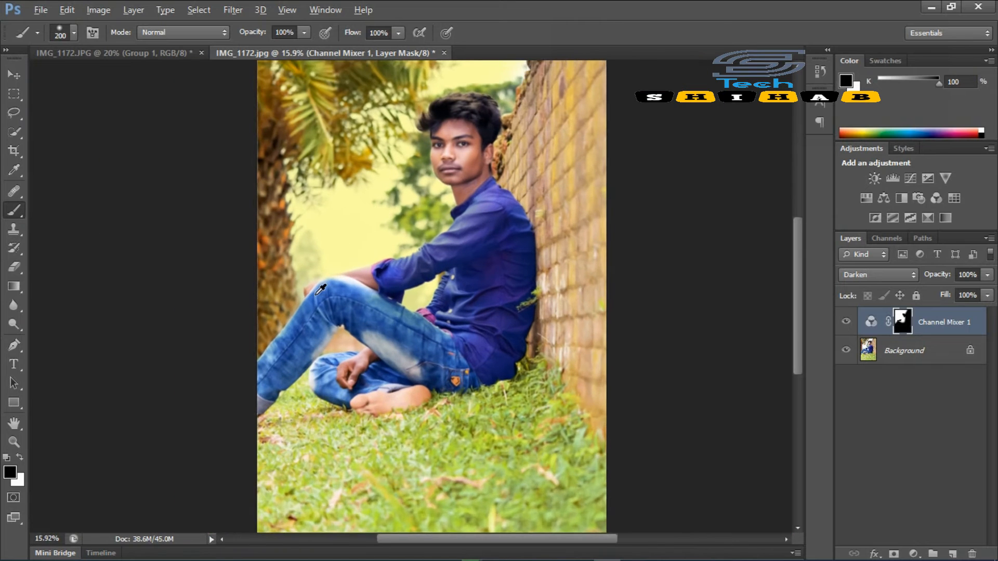
# - Paint black on the Channel Mixer mask over the palm trunk with a 500 px brush and try masking the fronds too
pyautogui.press(']')
pyautogui.press(']')
pyautogui.press(']')
pyautogui.press(']')
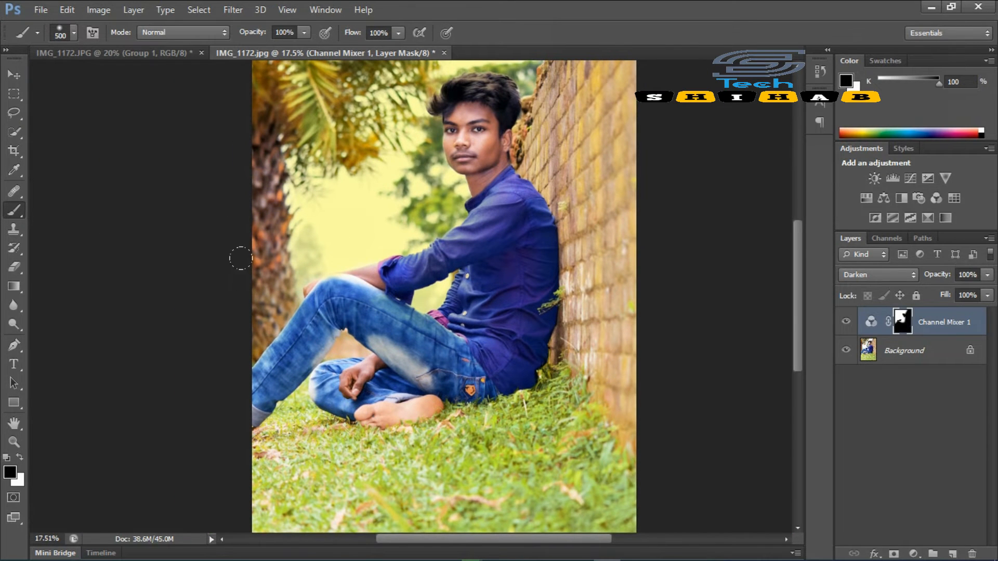
pyautogui.scroll(-2, 229, 192)
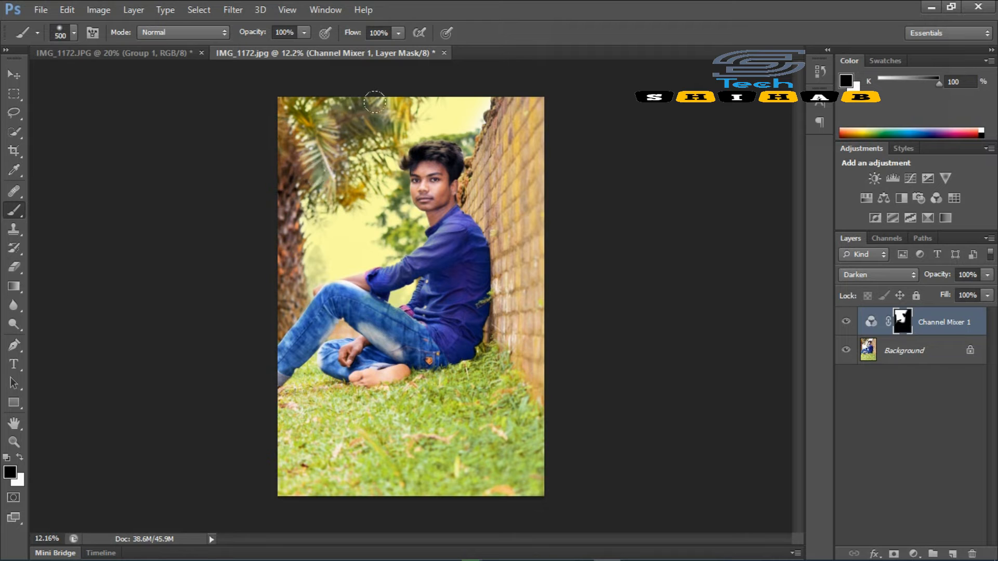
pyautogui.scroll(-1, 318, 203)
pyautogui.scroll(1, 307, 205)
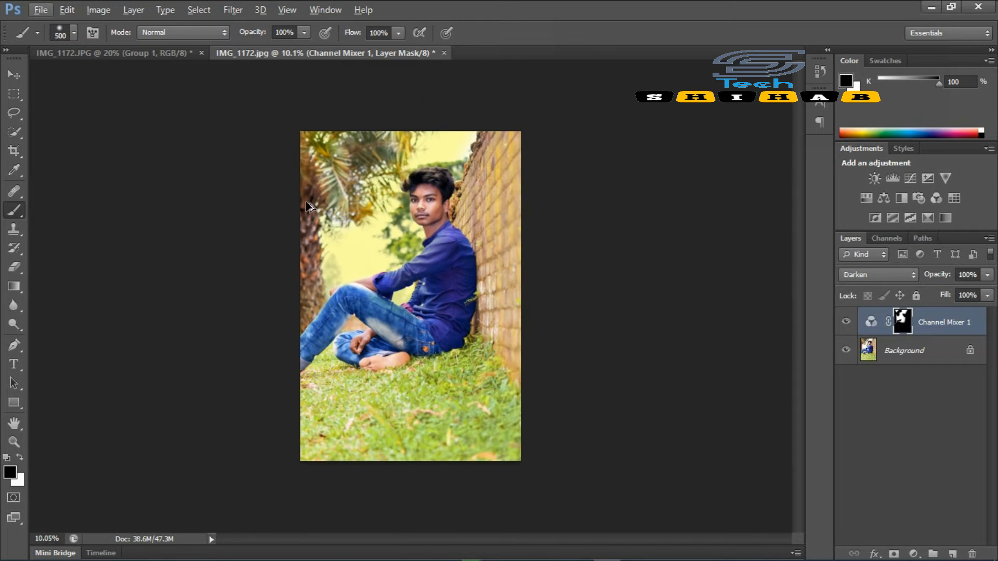
pyautogui.scroll(2, 293, 248)
pyautogui.scroll(-1, 293, 249)
# - Apply the automatic tone, contrast and colour corrections to the Background layer
pyautogui.click(98, 10)
pyautogui.click(104, 67)
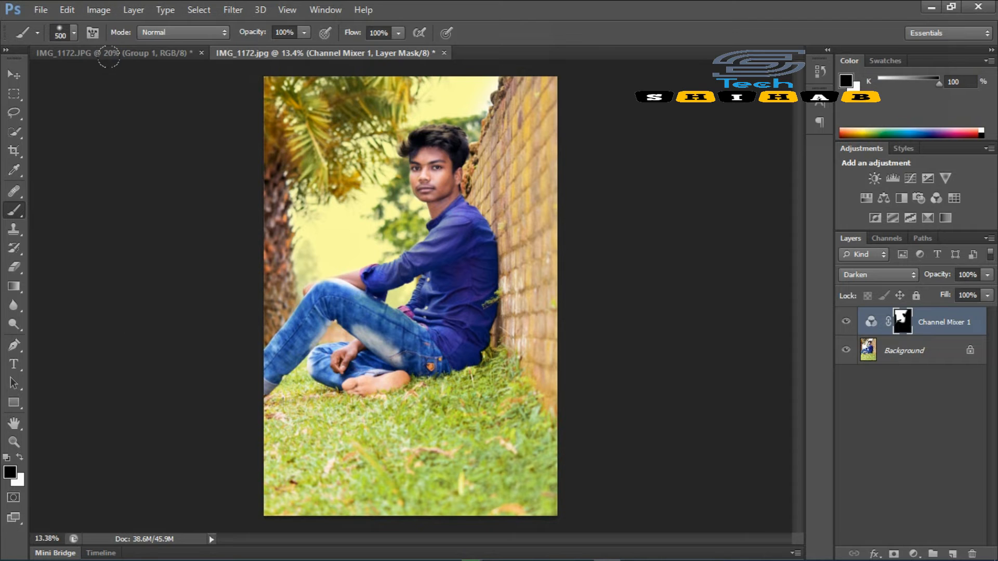
pyautogui.click(888, 358)
pyautogui.click(98, 9)
pyautogui.click(98, 79)
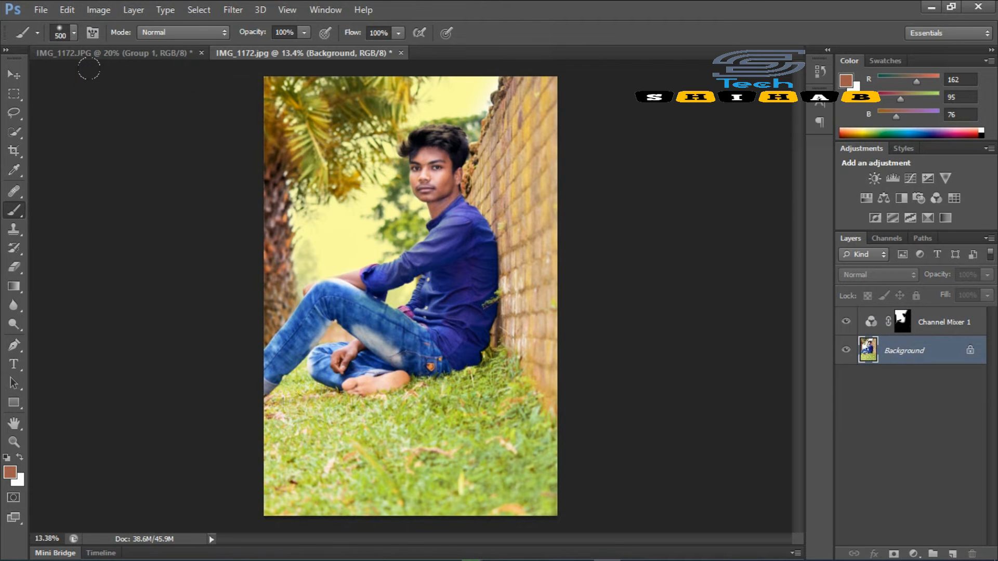
pyautogui.click(110, 11)
pyautogui.click(100, 92)
pyautogui.click(98, 10)
pyautogui.click(95, 66)
pyautogui.scroll(7, 529, 234)
pyautogui.scroll(-6, 516, 235)
pyautogui.scroll(1, 520, 231)
# - Add a Selective Color adjustment above Background and set Reds to Cyan +18, Magenta -7, Yellow +32 and Black -5
pyautogui.click(928, 218)
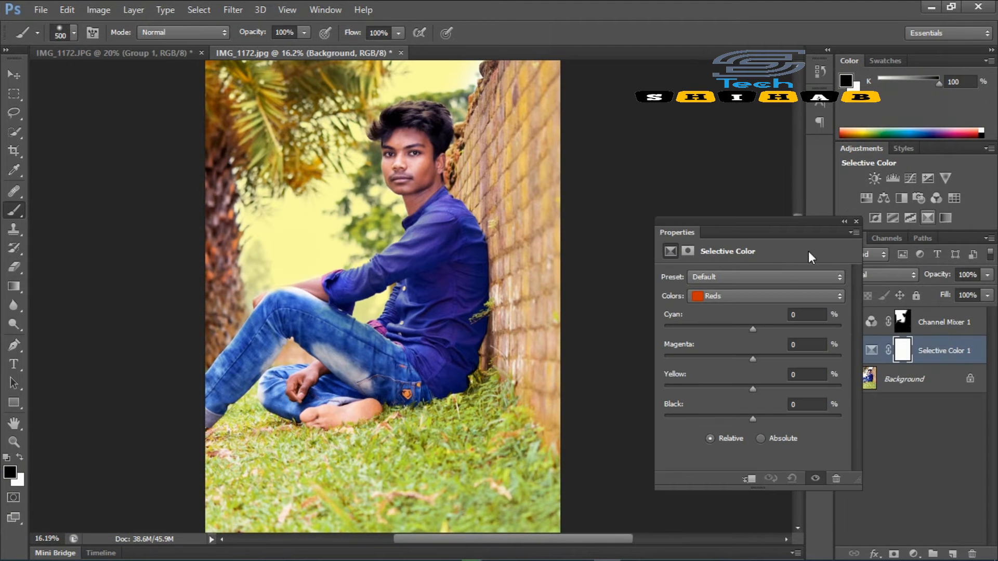
pyautogui.moveTo(764, 328); pyautogui.dragTo(768, 329)
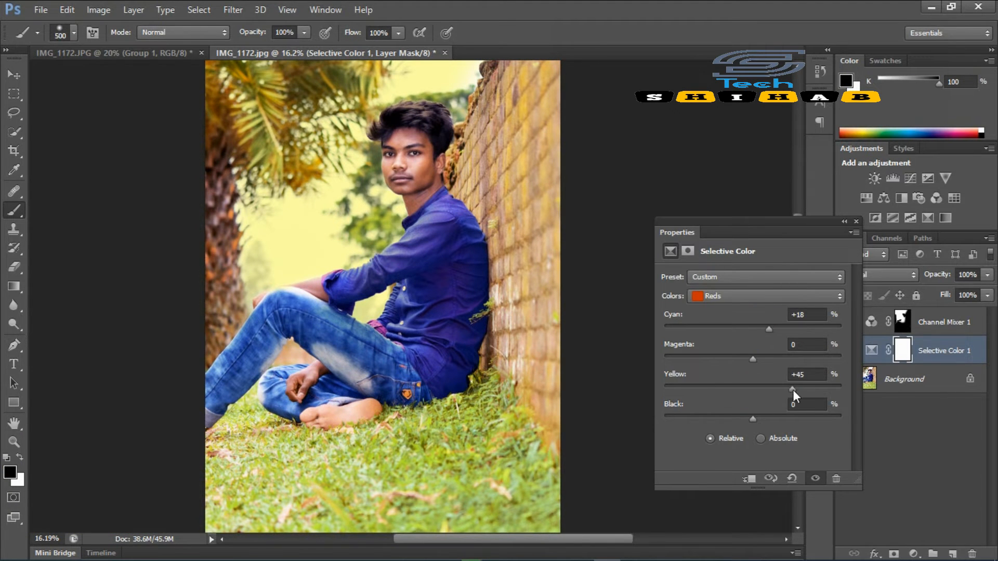
pyautogui.moveTo(754, 419)
pyautogui.mouseDown()
pyautogui.moveTo(765, 419)
pyautogui.moveTo(749, 416)
pyautogui.mouseUp()
pyautogui.moveTo(753, 358); pyautogui.dragTo(767, 359)
pyautogui.scroll(-3, 439, 196)
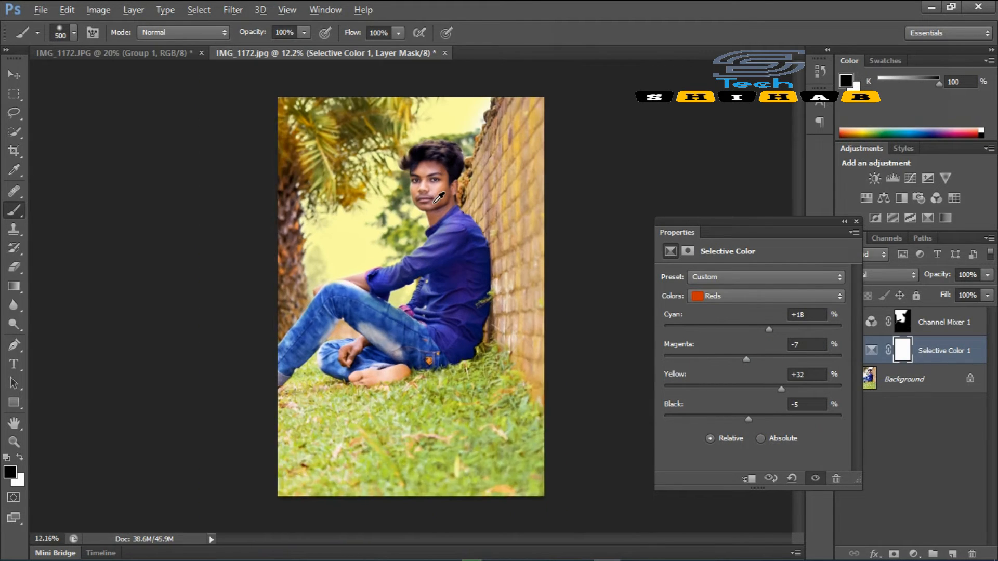
pyautogui.scroll(3, 439, 197)
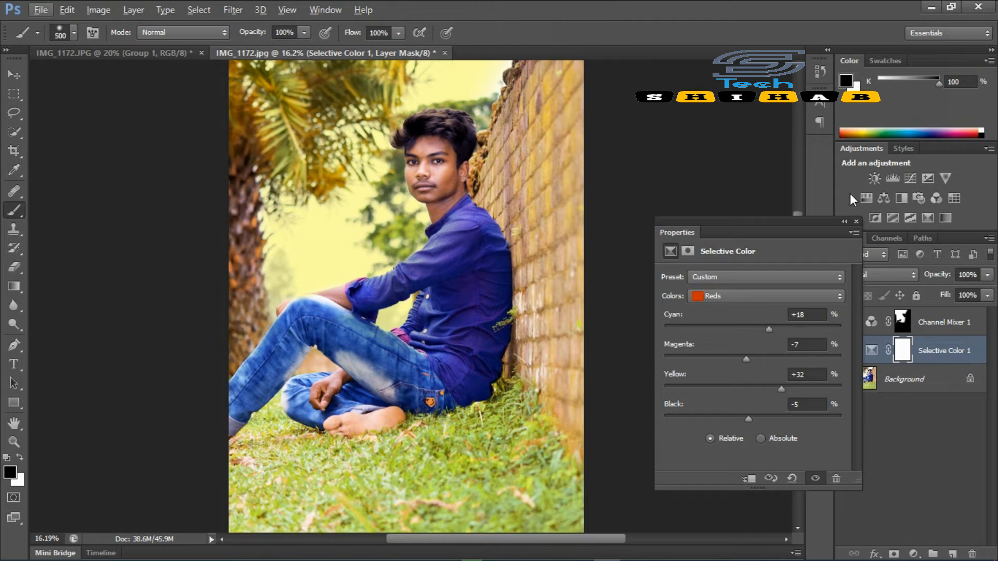
# - Set the Selective Color Reds to Cyan -31 and Magenta -22, readjust Yellow and Black, and check the result on the face
pyautogui.moveTo(771, 332); pyautogui.dragTo(730, 327)
pyautogui.moveTo(747, 361); pyautogui.dragTo(777, 363)
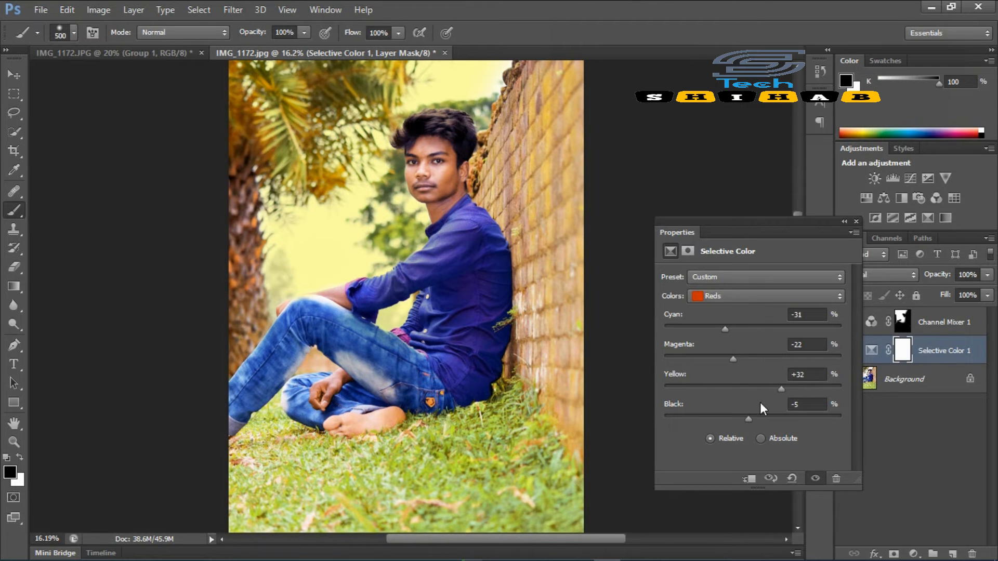
pyautogui.moveTo(780, 388); pyautogui.dragTo(755, 419)
pyautogui.click(855, 222)
pyautogui.scroll(5, 541, 244)
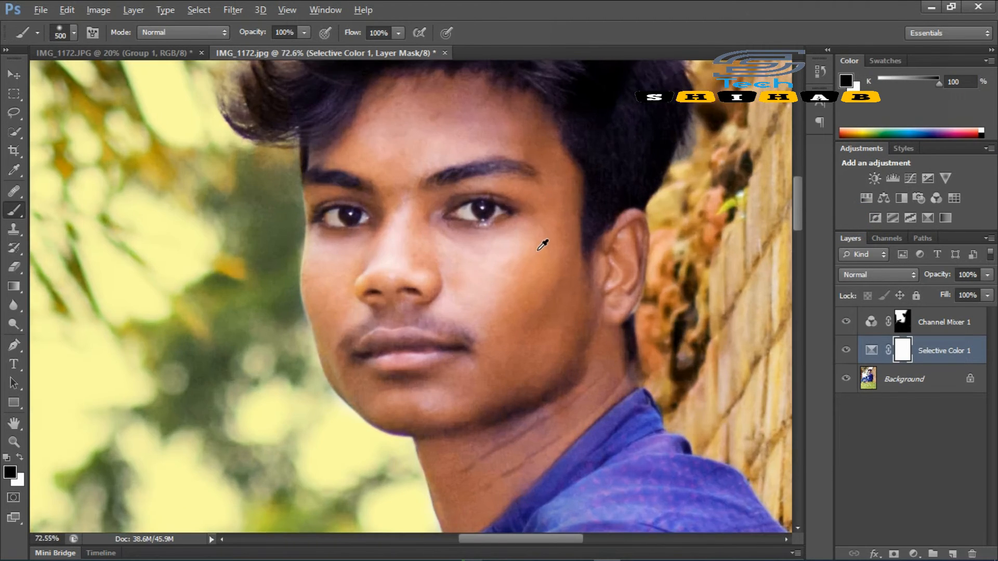
pyautogui.scroll(-6, 546, 241)
pyautogui.scroll(1, 546, 241)
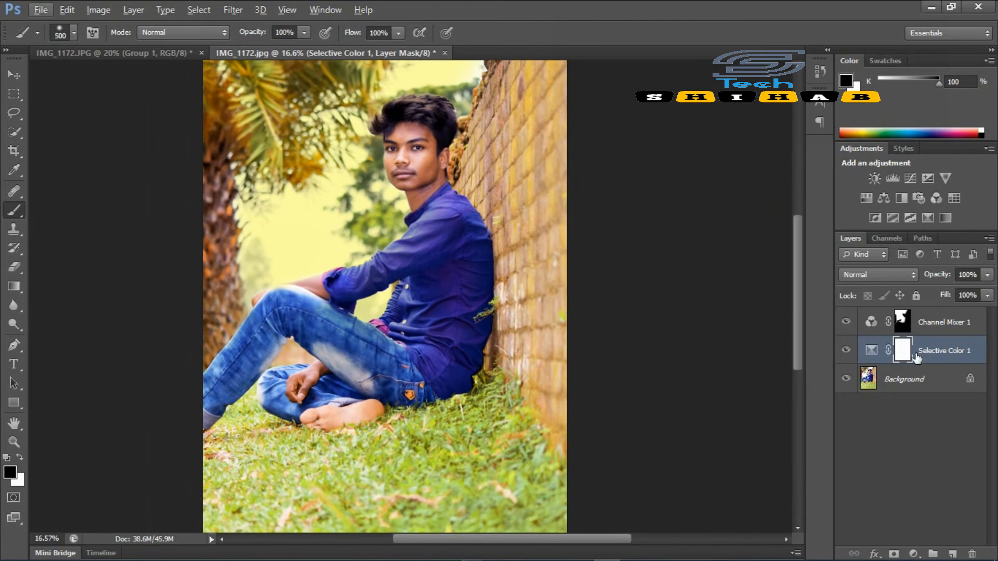
# - Duplicate the Background layer and invert the copy's colours
pyautogui.click(929, 382)
pyautogui.hotkey('ctrl', 'j')
pyautogui.hotkey('ctrl', 'i')
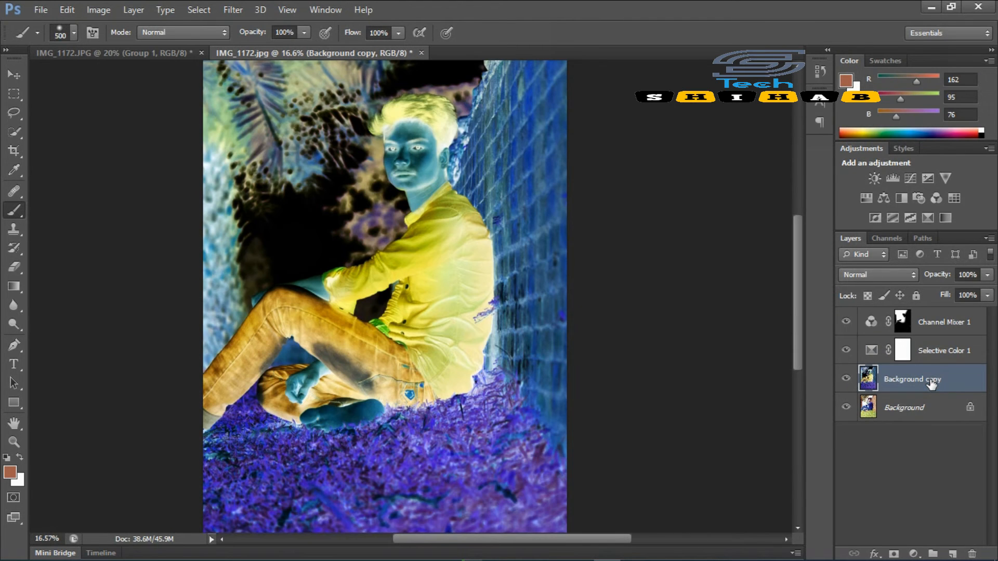
# - Try Hard Light, Multiply and Lighter Color on the inverted Background copy and settle on the Vivid Light blend mode
pyautogui.click(912, 274)
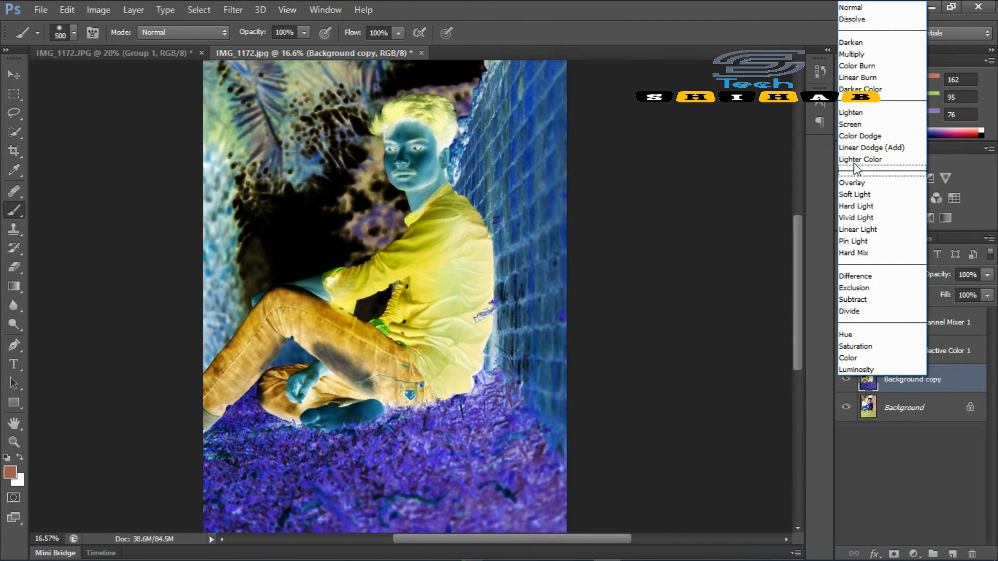
pyautogui.click(850, 224)
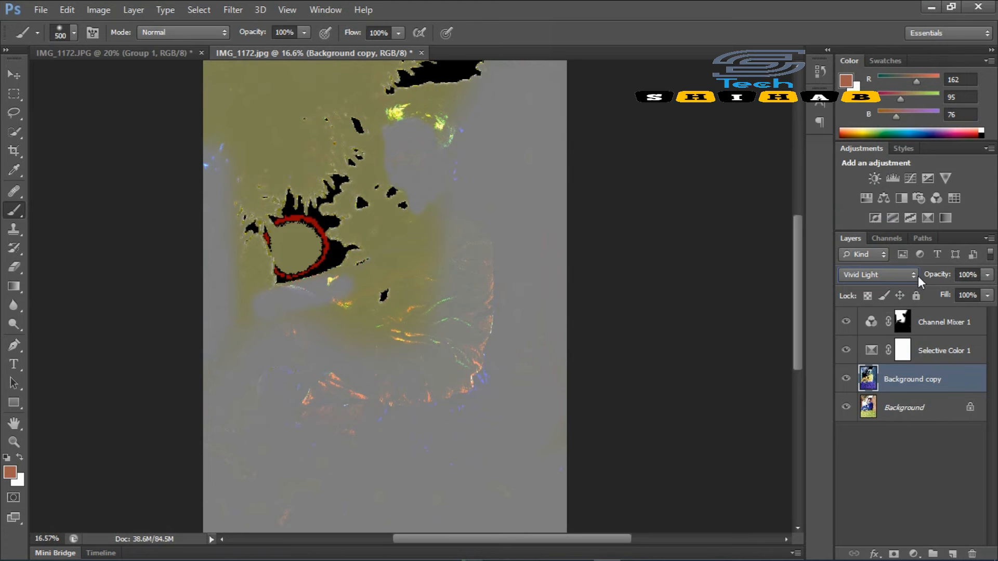
pyautogui.click(917, 278)
pyautogui.click(857, 206)
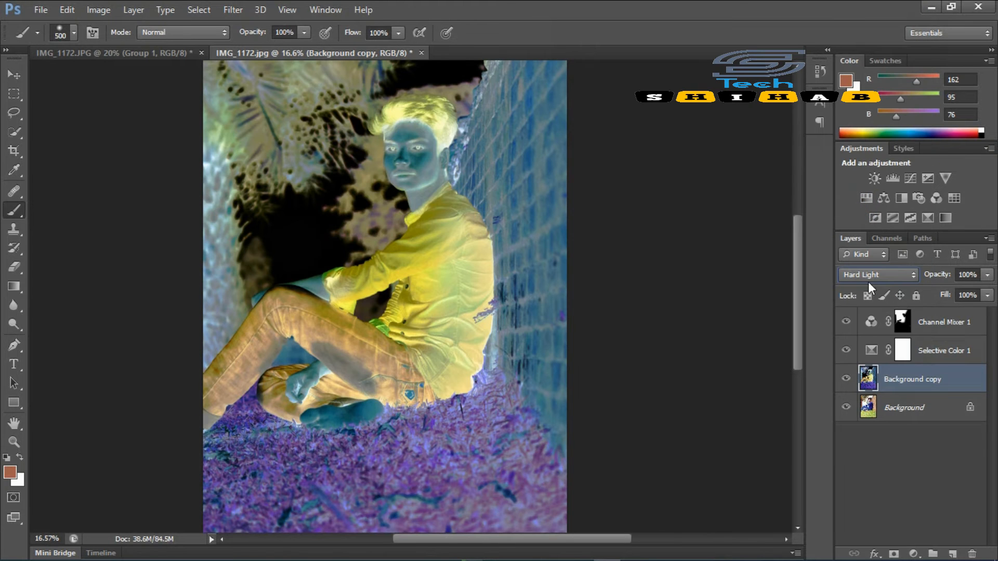
pyautogui.click(894, 277)
pyautogui.click(857, 217)
pyautogui.click(887, 280)
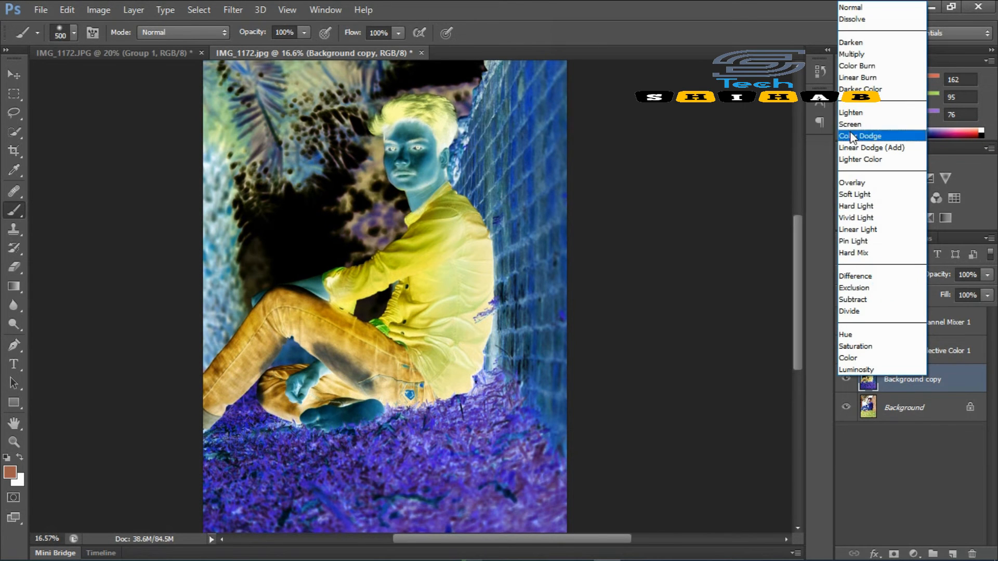
pyautogui.click(848, 55)
pyautogui.click(886, 278)
pyautogui.click(860, 159)
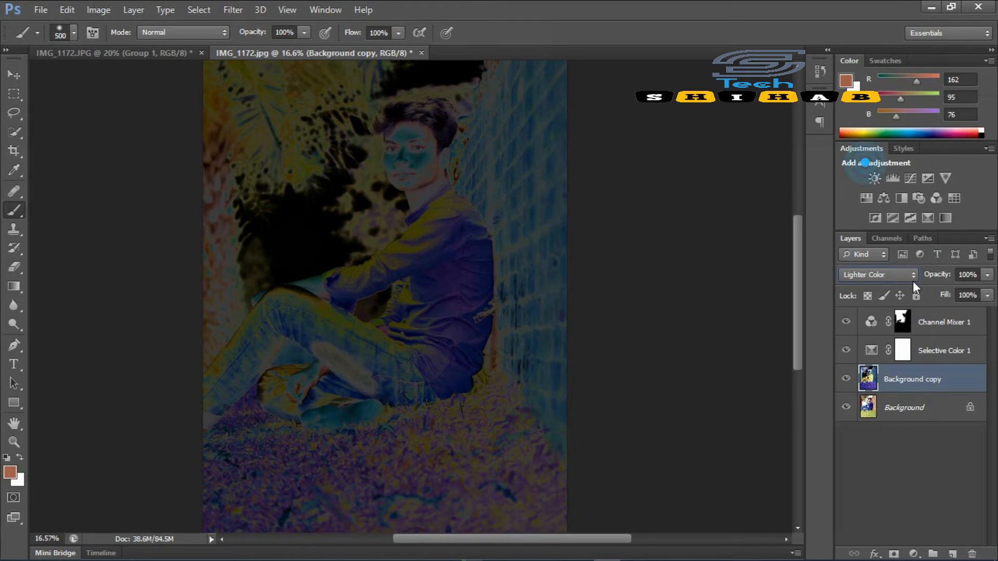
pyautogui.click(909, 278)
pyautogui.click(857, 217)
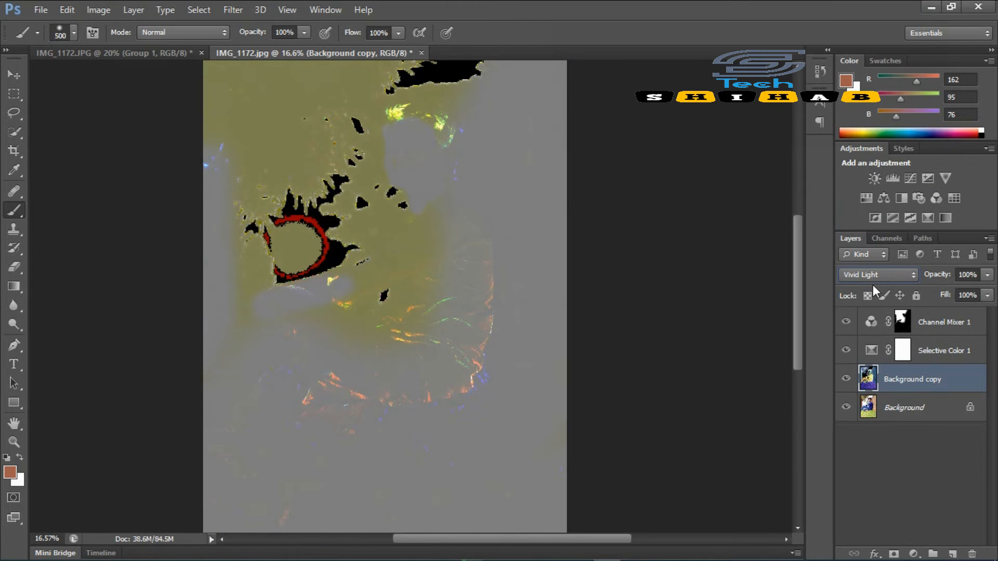
pyautogui.click(233, 10)
pyautogui.moveTo(370, 155)
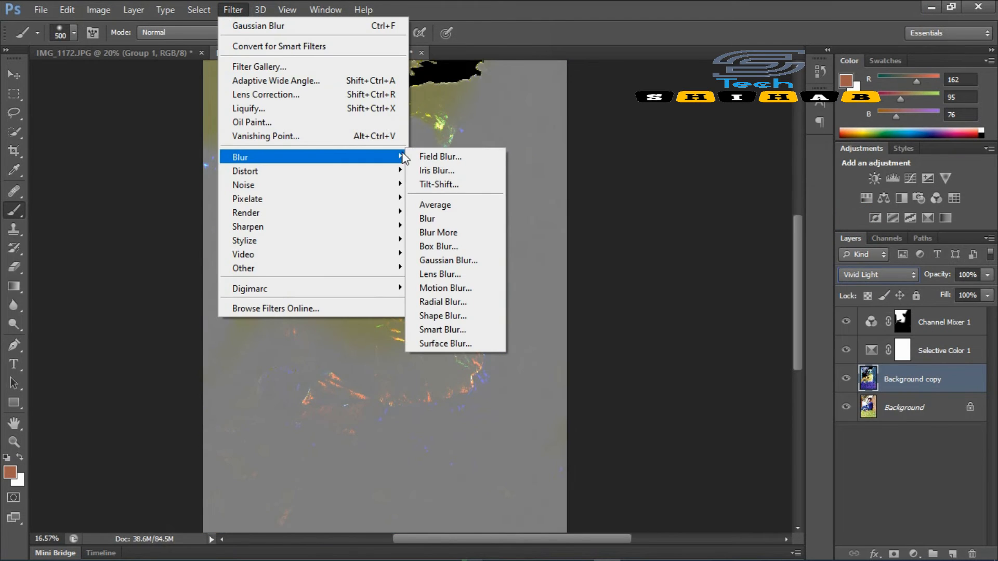
pyautogui.click(448, 260)
pyautogui.moveTo(596, 348); pyautogui.dragTo(626, 345)
pyautogui.click(757, 173)
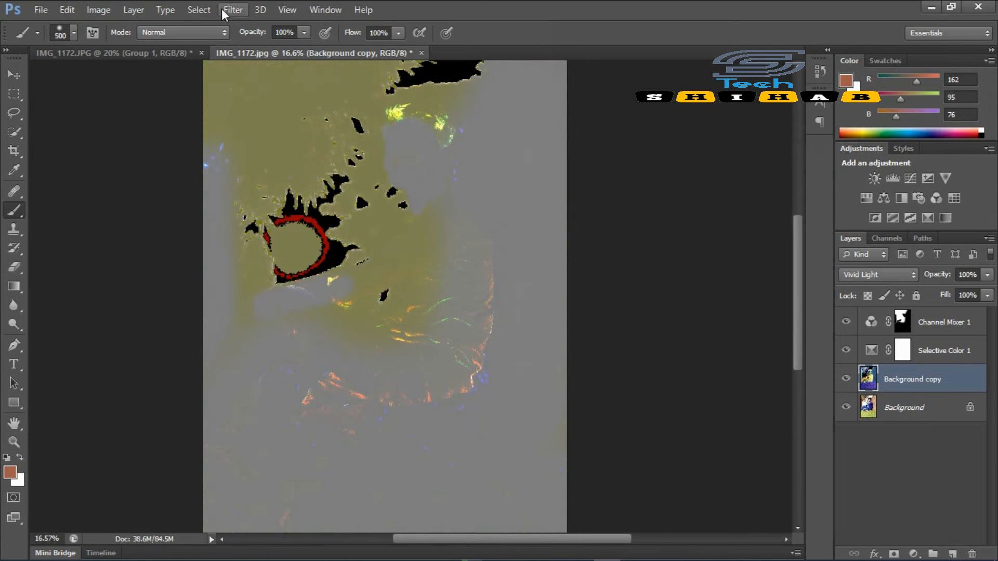
# - Apply a High Pass filter to the inverted Background copy, adjusting its radius while judging the smoothing on the face
pyautogui.click(230, 9)
pyautogui.moveTo(396, 267)
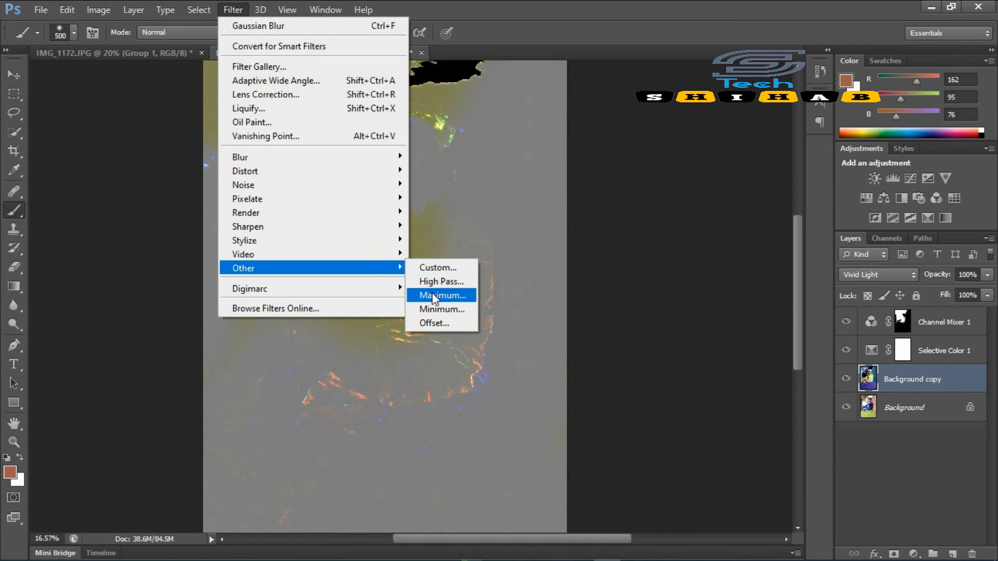
pyautogui.click(441, 282)
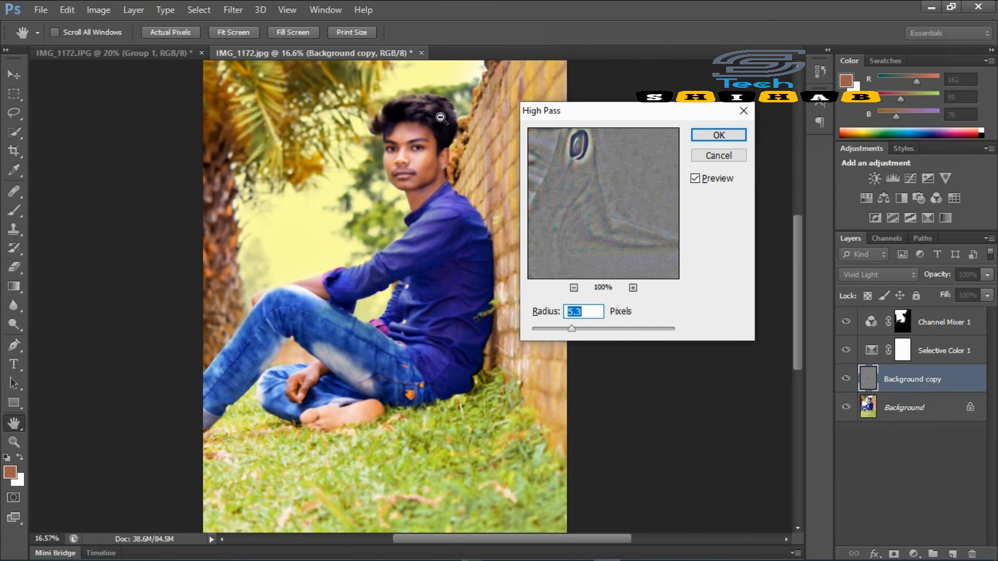
pyautogui.scroll(9, 441, 119)
pyautogui.scroll(-3, 521, 475)
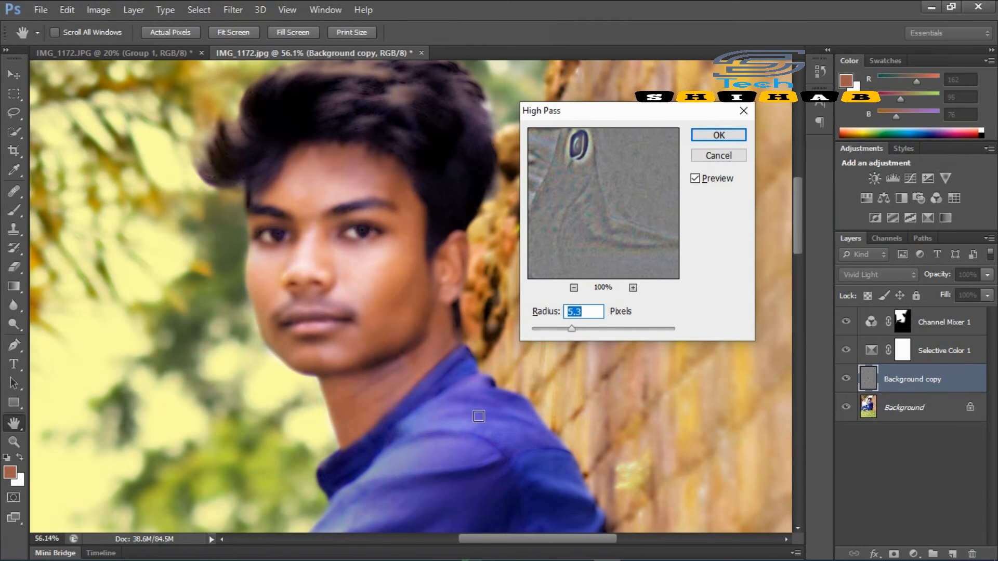
pyautogui.moveTo(579, 329); pyautogui.dragTo(570, 329)
pyautogui.click(718, 135)
pyautogui.press('b')
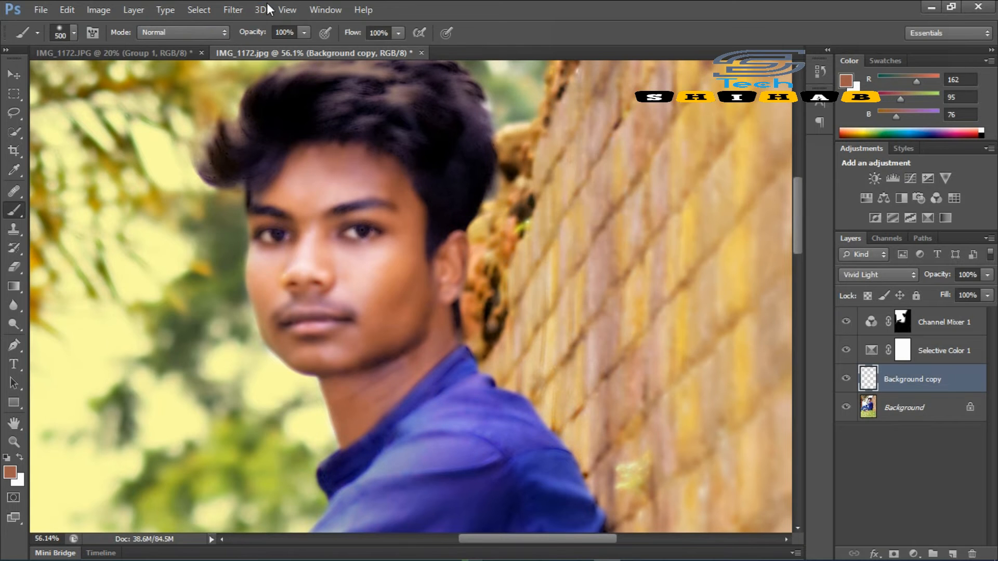
# - Apply a Gaussian Blur with a small radius to the high-passed Background copy
pyautogui.click(233, 9)
pyautogui.moveTo(259, 164)
pyautogui.click(457, 260)
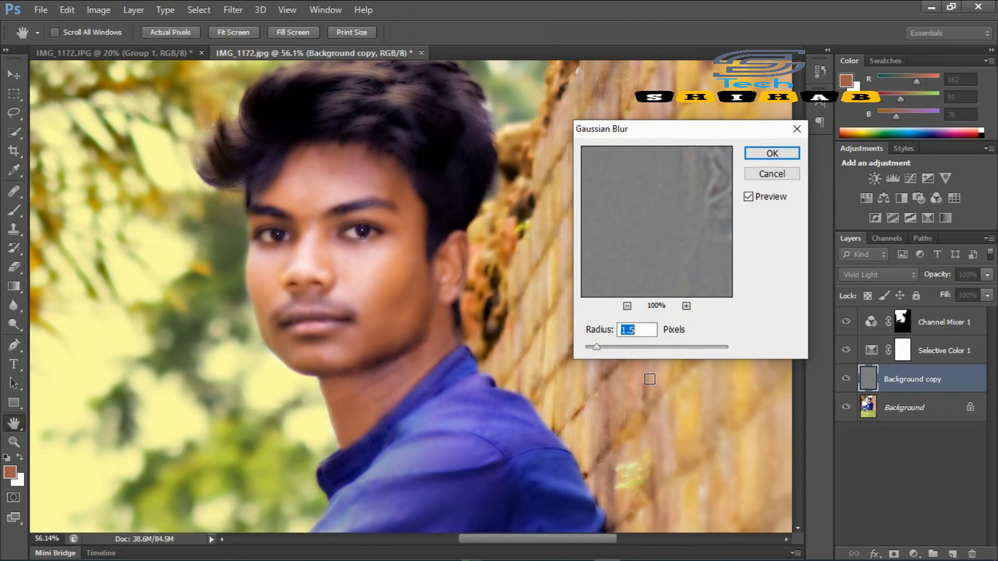
pyautogui.moveTo(607, 346); pyautogui.dragTo(600, 346)
pyautogui.click(772, 153)
pyautogui.press('b')
# - Add a black layer mask to Background copy and make white the painting colour
pyautogui.scroll(-5, 446, 264)
pyautogui.scroll(8, 446, 264)
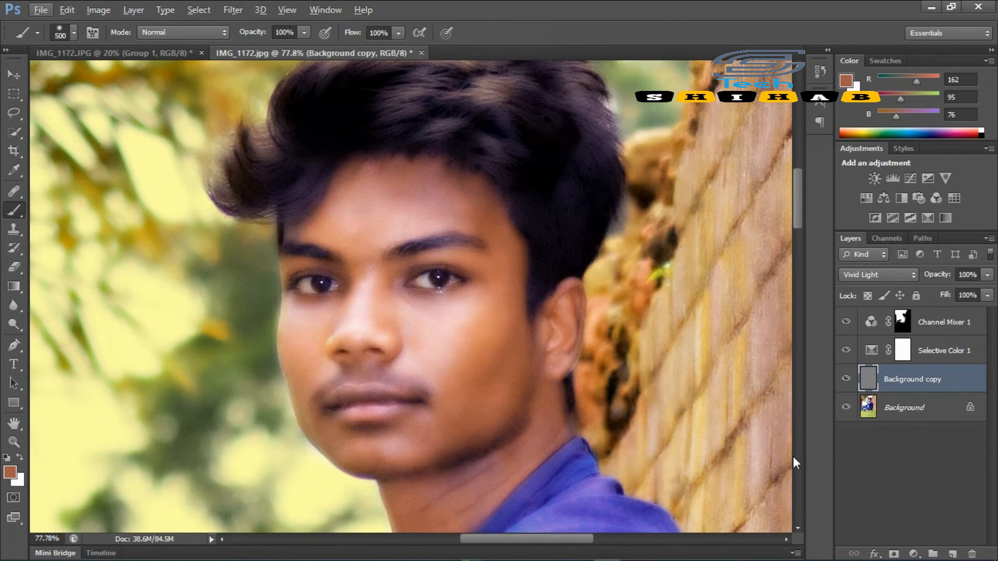
pyautogui.click(893, 554)
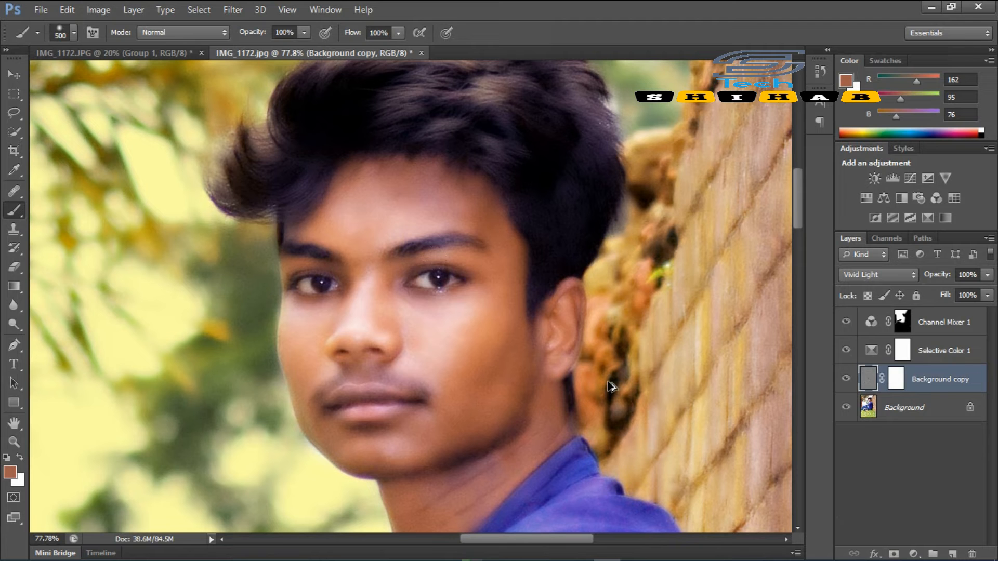
pyautogui.hotkey('ctrl', 'alt', 'z')
pyautogui.keyDown('alt'); pyautogui.click(894, 554); pyautogui.keyUp('alt')
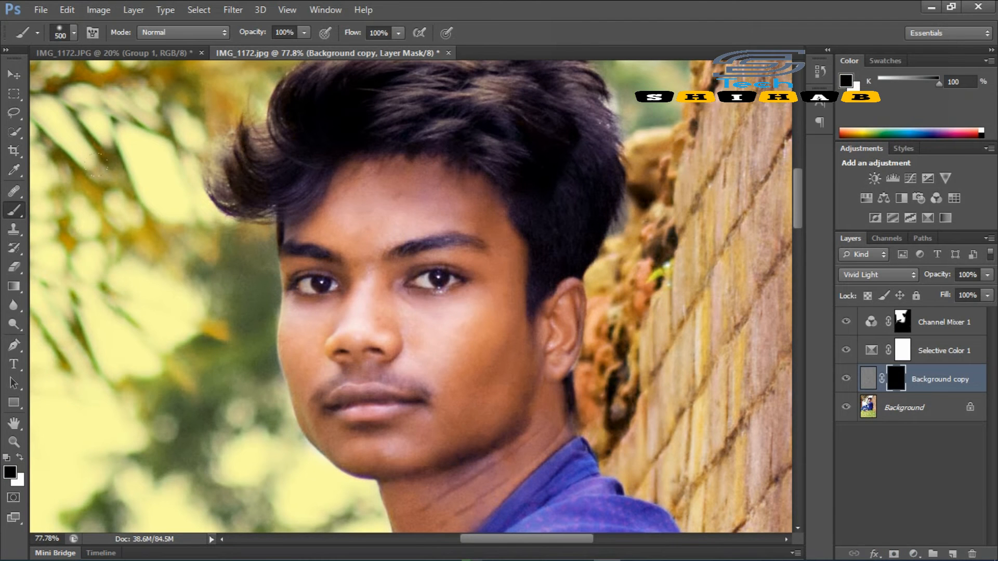
pyautogui.click(19, 457)
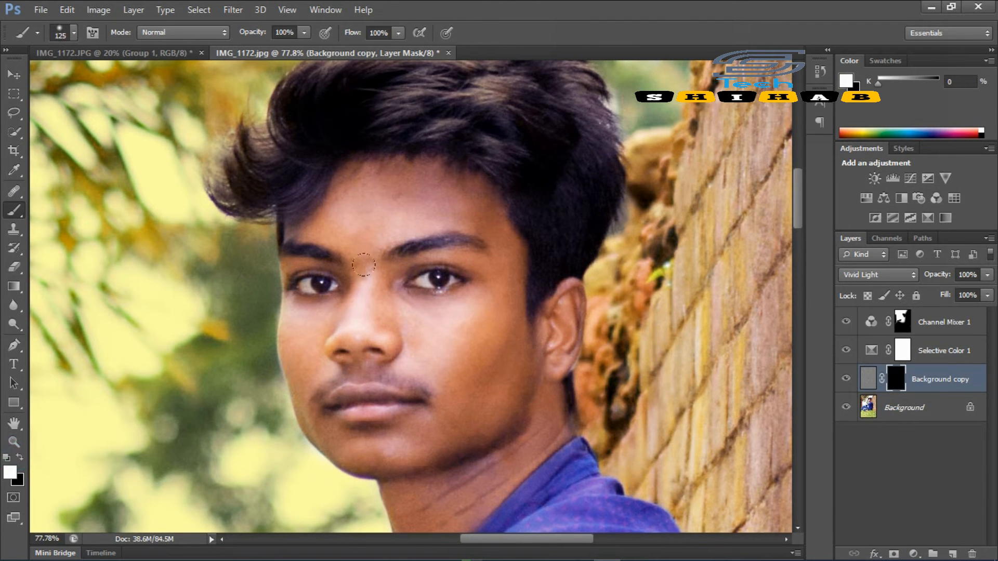
# - Paint white on the Background copy mask over the forehead and around the eyes with a small soft brush
pyautogui.scroll(6, 364, 158)
pyautogui.press('[')
pyautogui.press('[')
pyautogui.press('[')
pyautogui.moveTo(355, 313)
pyautogui.mouseDown()
pyautogui.moveTo(303, 289)
pyautogui.moveTo(372, 267)
pyautogui.mouseUp()
pyautogui.moveTo(299, 279)
pyautogui.mouseDown()
pyautogui.moveTo(342, 207)
pyautogui.moveTo(380, 177)
pyautogui.mouseUp()
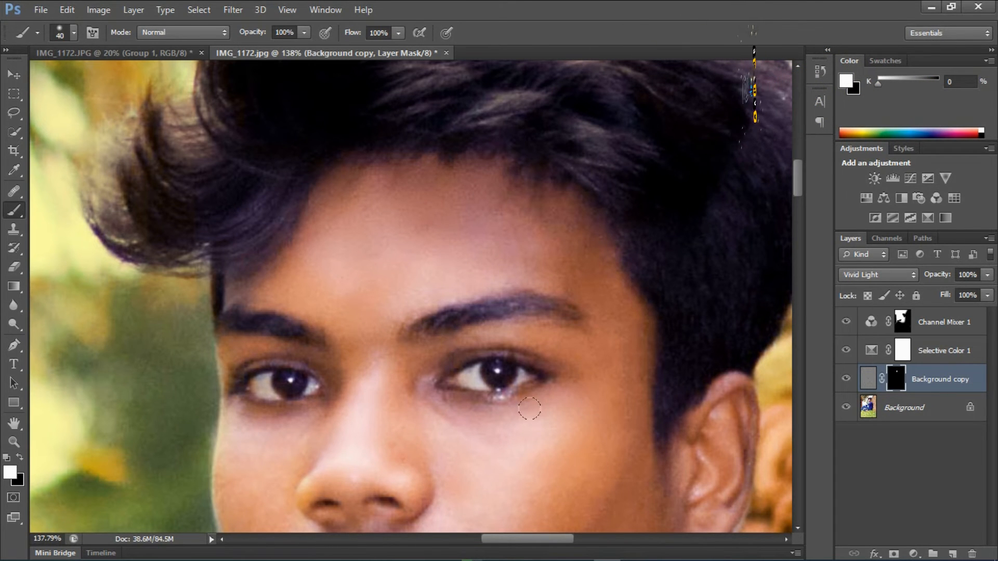
pyautogui.moveTo(572, 344)
pyautogui.mouseDown()
pyautogui.moveTo(483, 337)
pyautogui.moveTo(402, 370)
pyautogui.mouseUp()
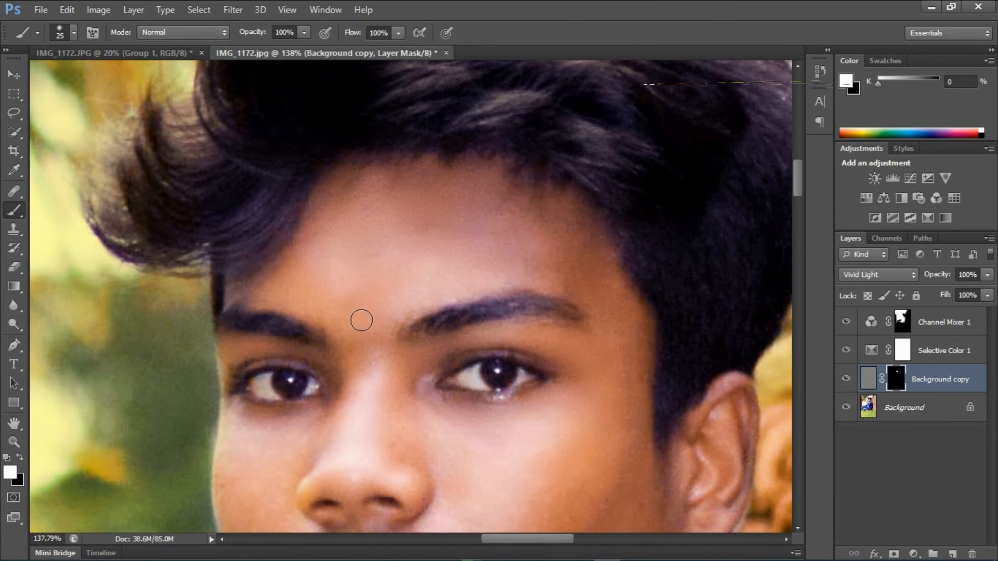
# - Paint the smoothing mask over the cheeks and chin with a brush of about 40 px
pyautogui.scroll(-3, 361, 318)
pyautogui.scroll(8, 335, 318)
pyautogui.scroll(-10, 364, 311)
pyautogui.scroll(2, 401, 290)
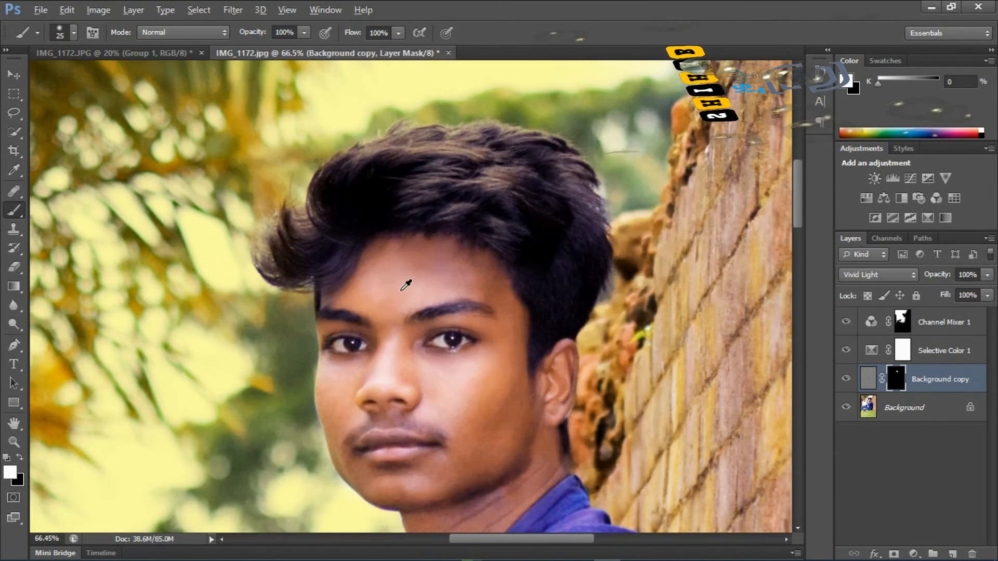
pyautogui.scroll(4, 401, 290)
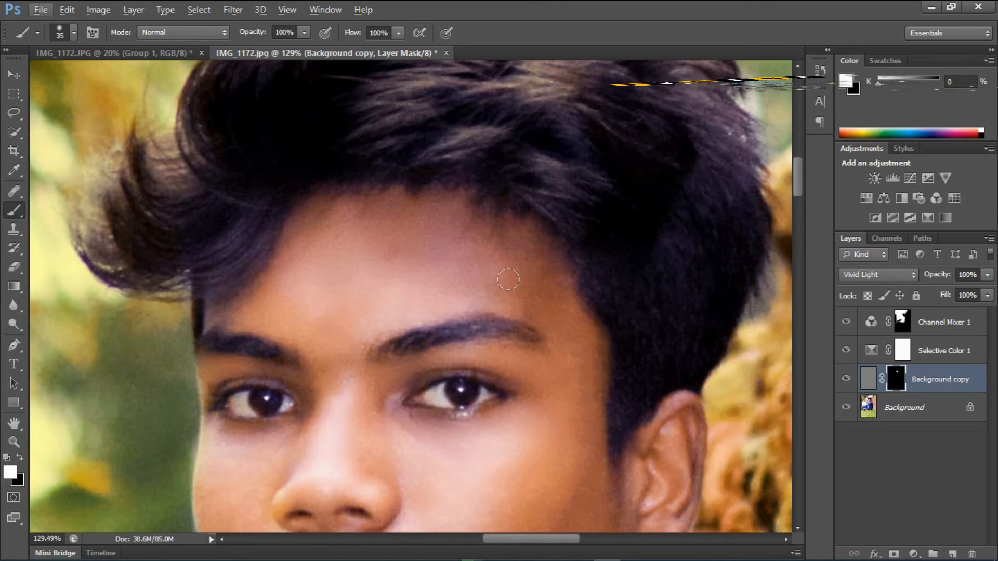
pyautogui.press(']')
pyautogui.moveTo(566, 415); pyautogui.dragTo(580, 271)
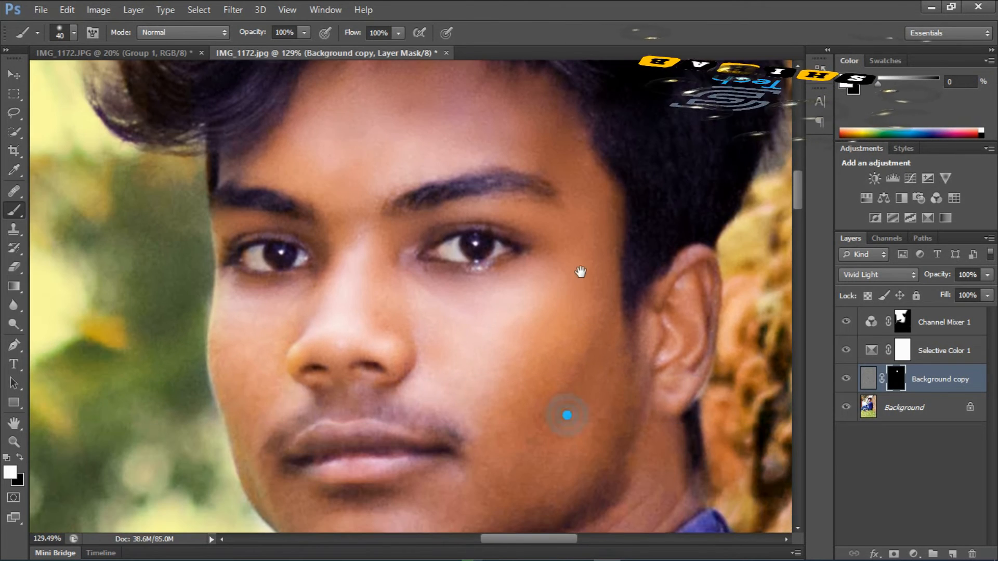
pyautogui.moveTo(609, 429)
pyautogui.mouseDown()
pyautogui.moveTo(520, 433)
pyautogui.moveTo(553, 305)
pyautogui.mouseUp()
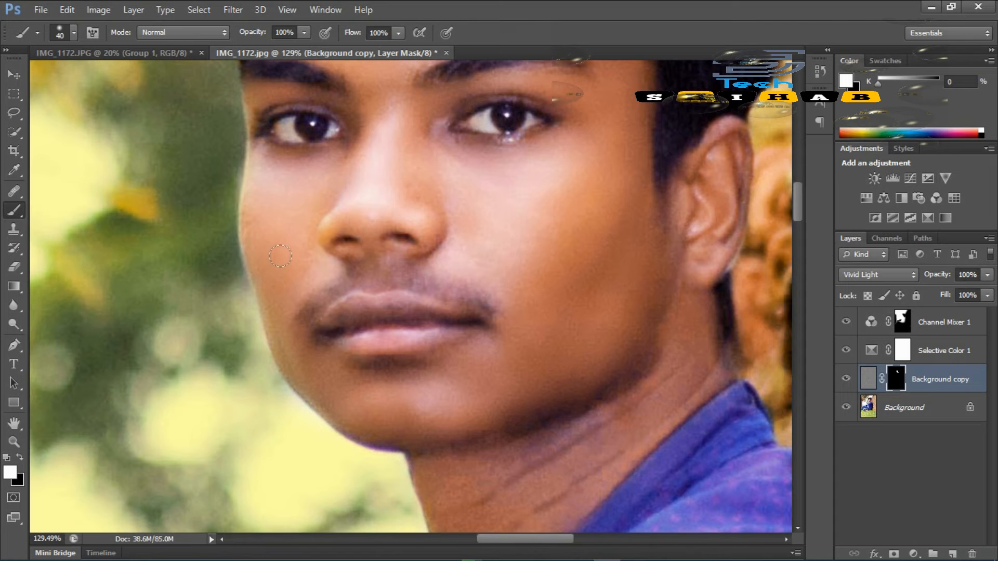
# - Paint the smoothing mask around the nose with a 20 px brush and over the neck with a 50 px brush
pyautogui.press('[')
pyautogui.press('[')
pyautogui.press('[')
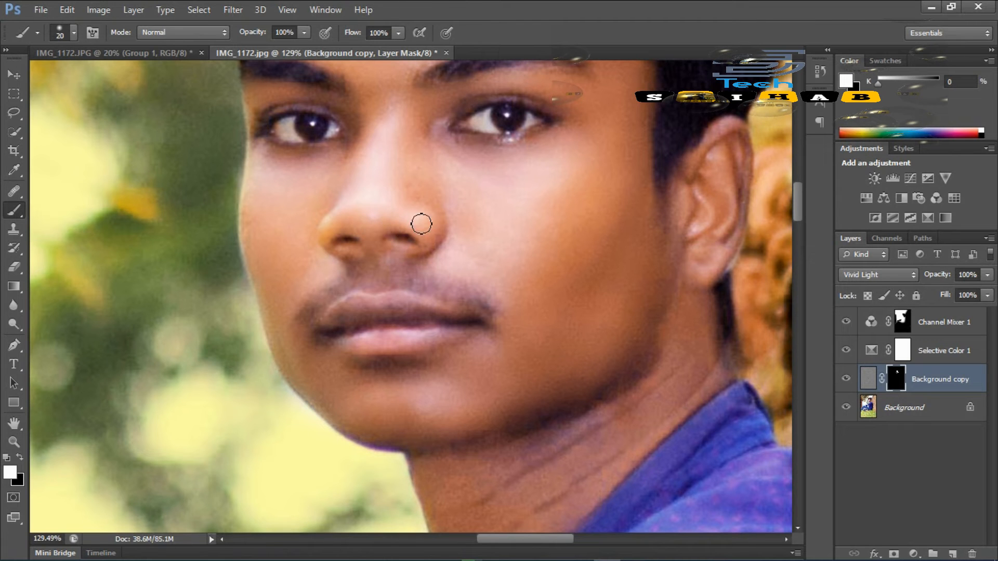
pyautogui.scroll(-6, 436, 311)
pyautogui.scroll(6, 528, 415)
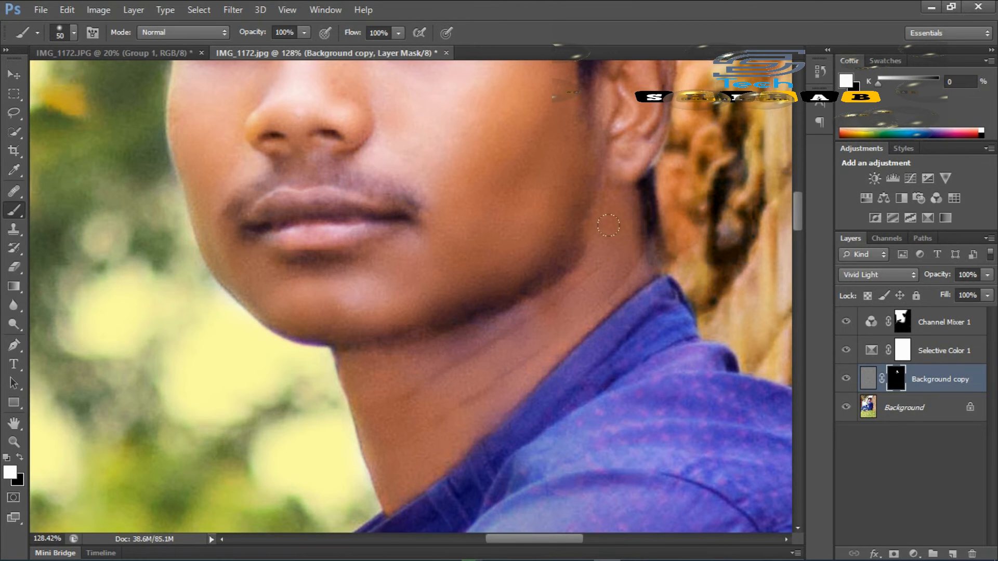
# - Paint the smoothing mask over the forearm and the hand resting behind the raised knee
pyautogui.scroll(-8, 461, 325)
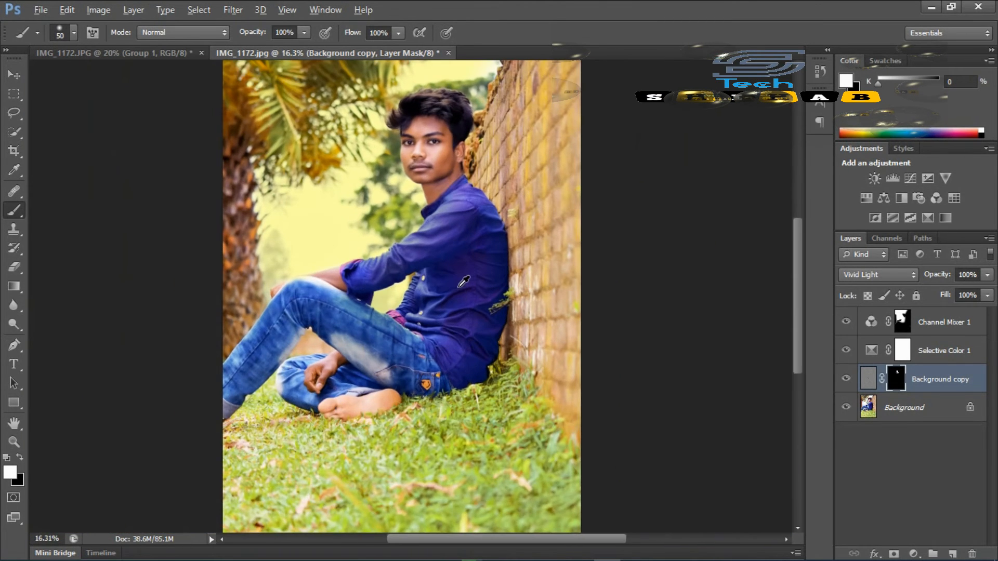
pyautogui.scroll(5, 312, 274)
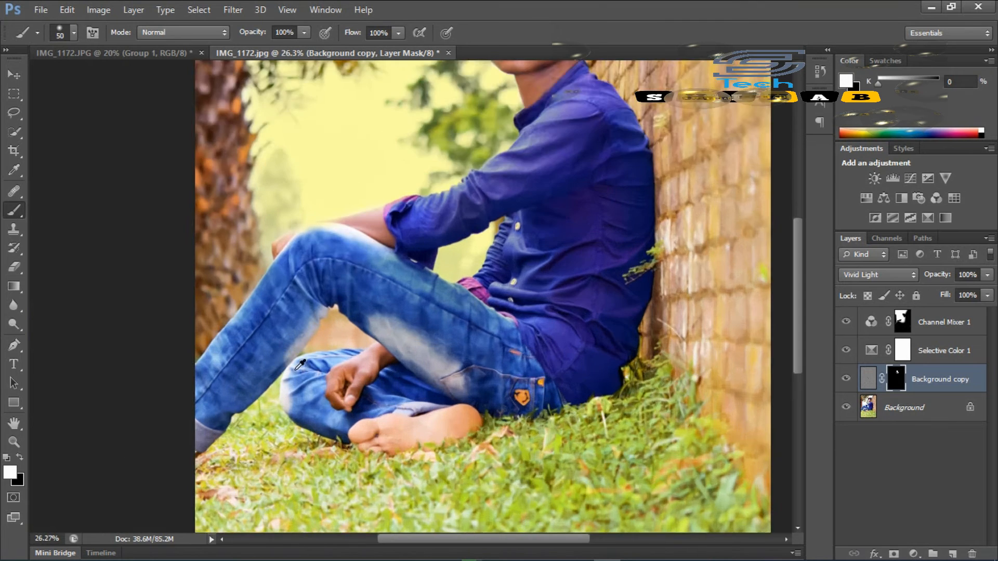
pyautogui.scroll(3, 368, 89)
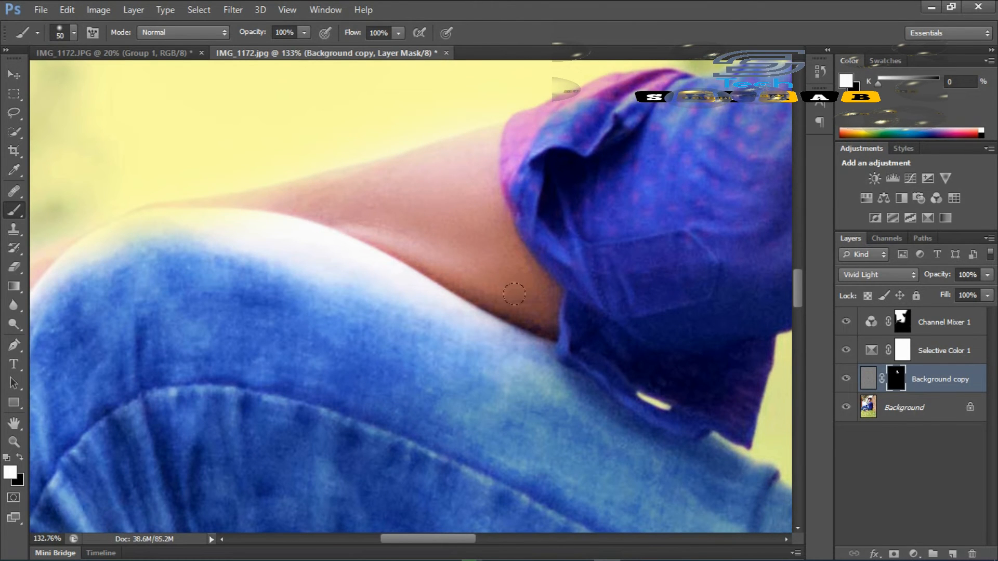
pyautogui.moveTo(284, 306); pyautogui.dragTo(644, 312)
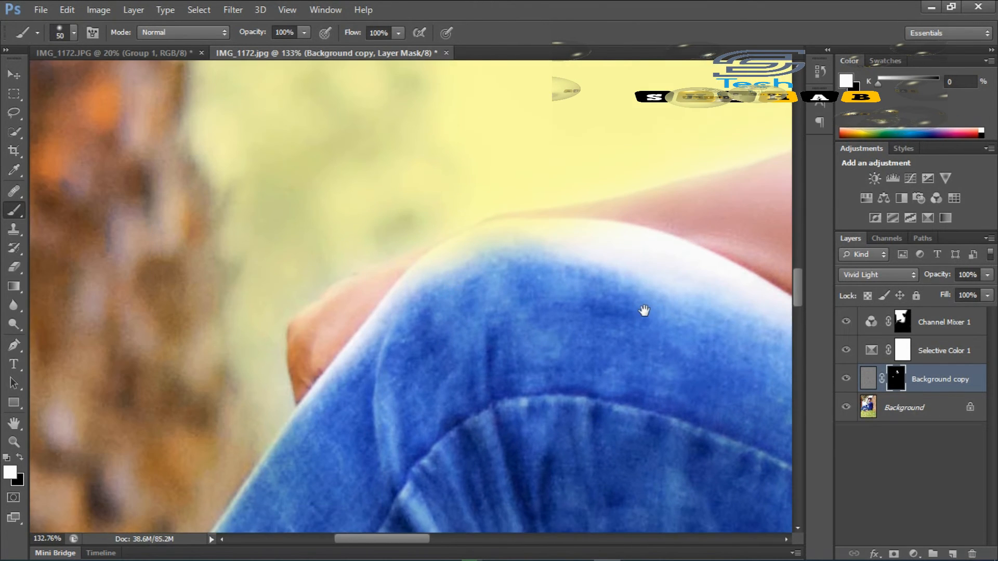
pyautogui.click(340, 316)
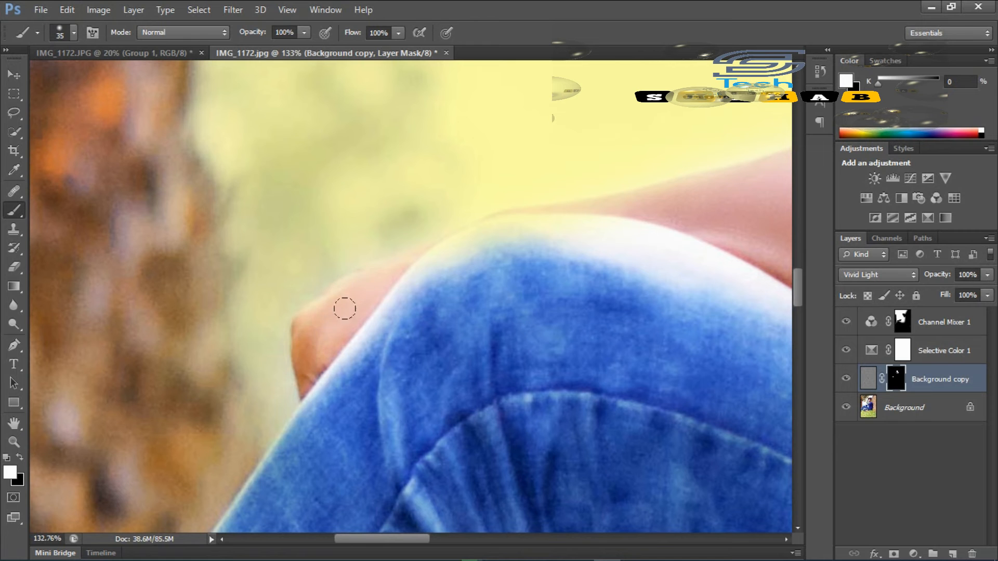
# - Paint the smoothing mask over the lower hand and its fingers with a 35 px brush, and check the whole portrait
pyautogui.scroll(-5, 323, 345)
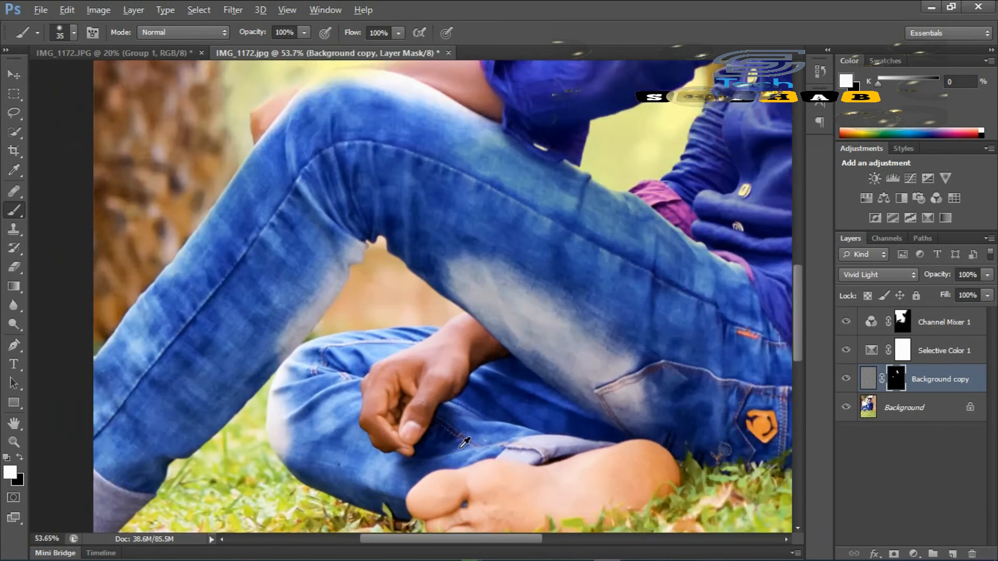
pyautogui.scroll(4, 464, 443)
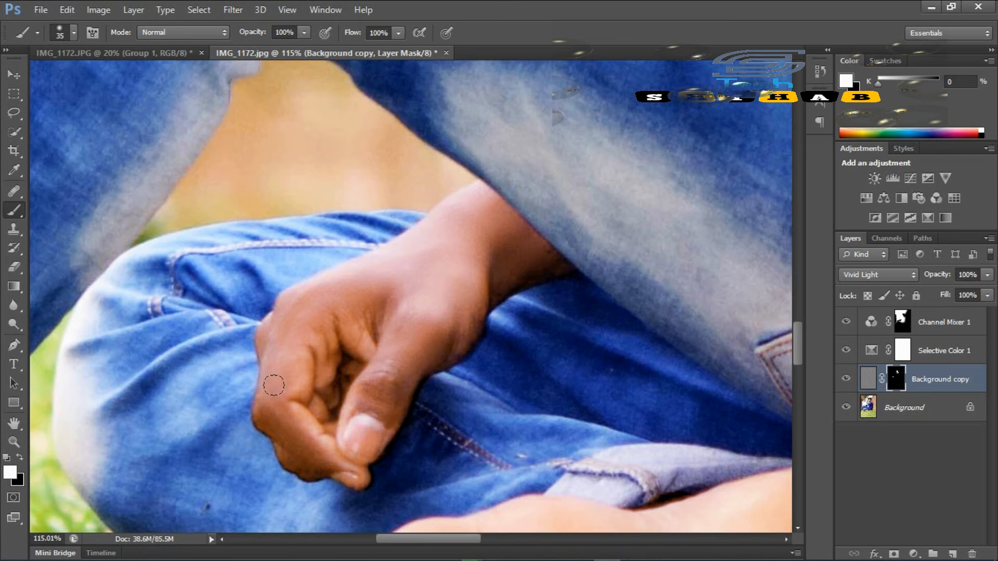
pyautogui.click(370, 394)
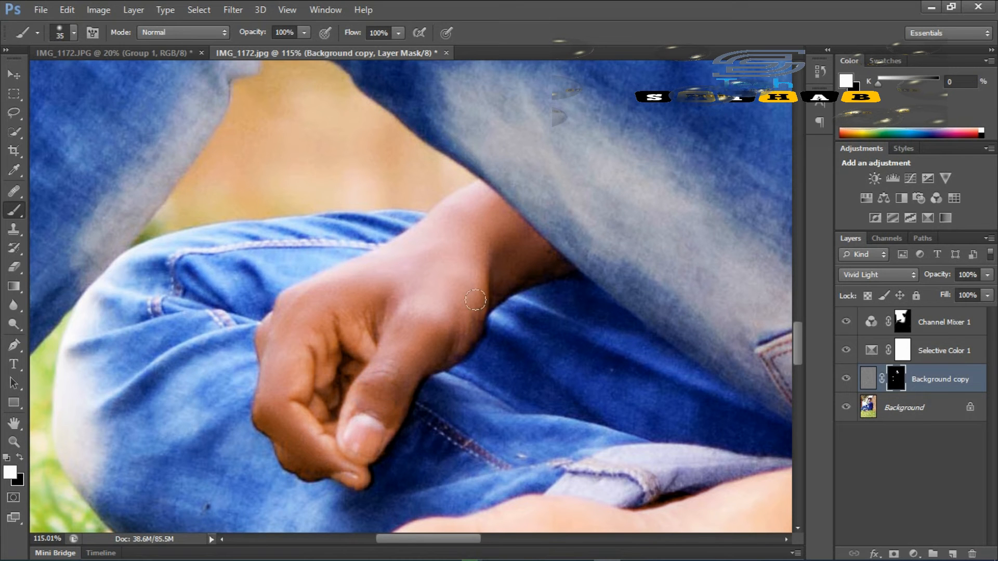
pyautogui.click(305, 461)
pyautogui.click(384, 399)
pyautogui.scroll(-5, 429, 308)
pyautogui.scroll(-3, 429, 308)
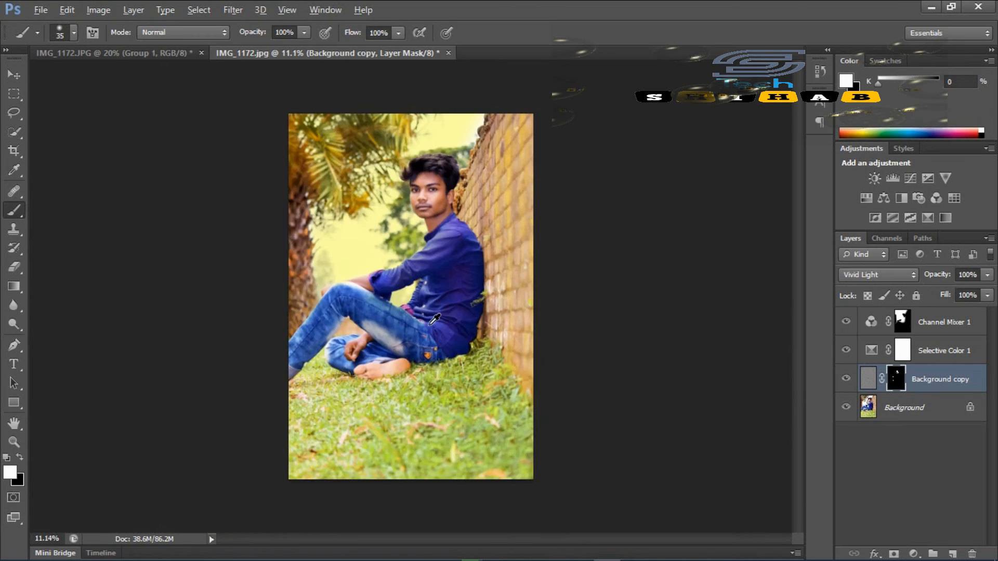
pyautogui.scroll(2, 431, 312)
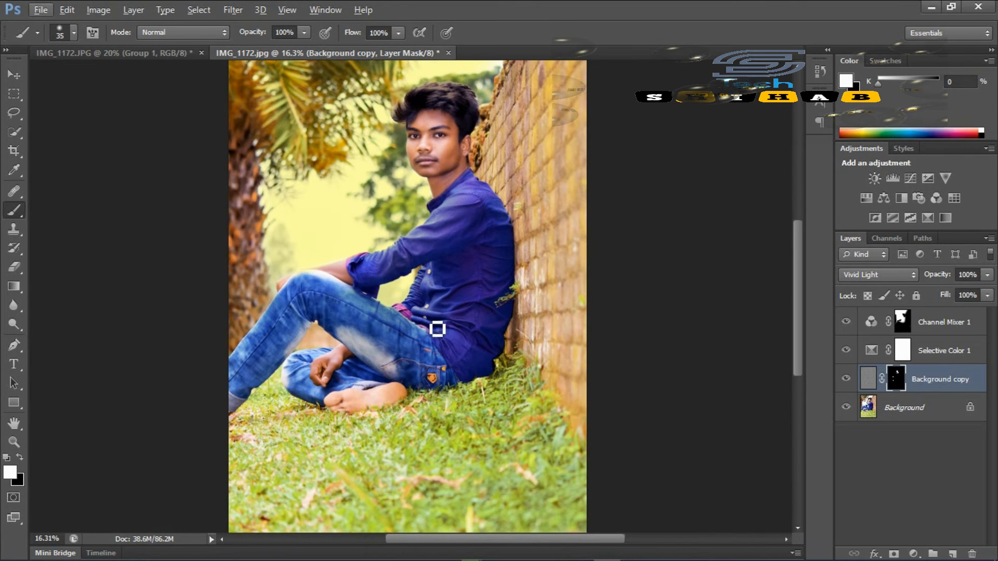
pyautogui.scroll(-1, 438, 328)
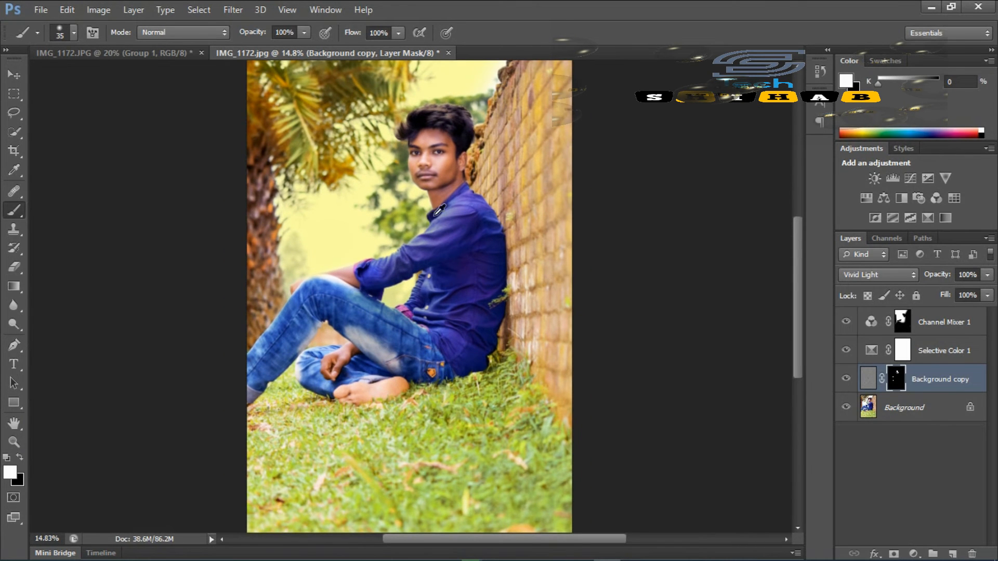
# - Select the Background layer and activate the Clone Stamp tool for retouching the neck
pyautogui.scroll(6, 439, 328)
pyautogui.scroll(1, 488, 330)
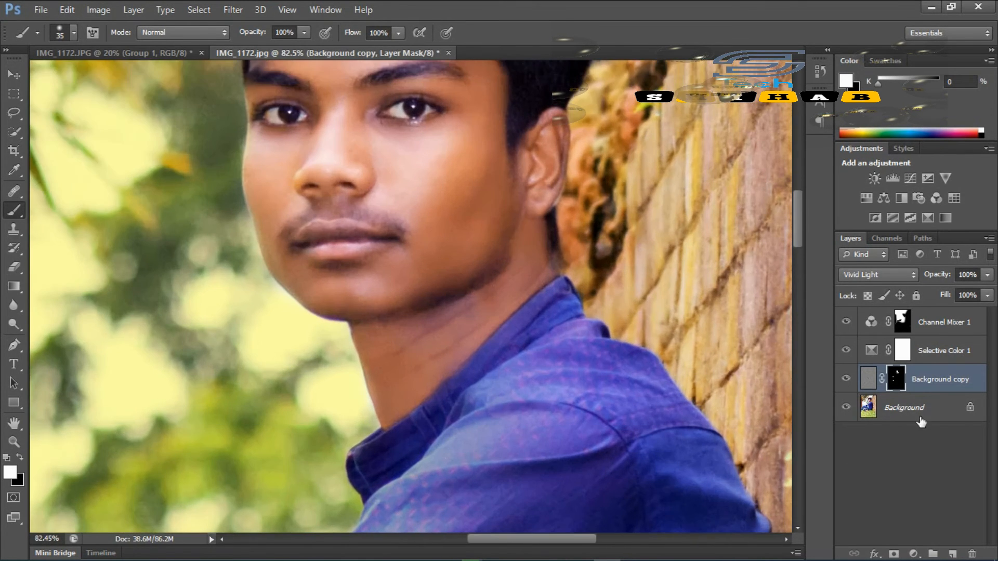
pyautogui.click(920, 419)
pyautogui.scroll(3, 559, 260)
pyautogui.click(14, 229)
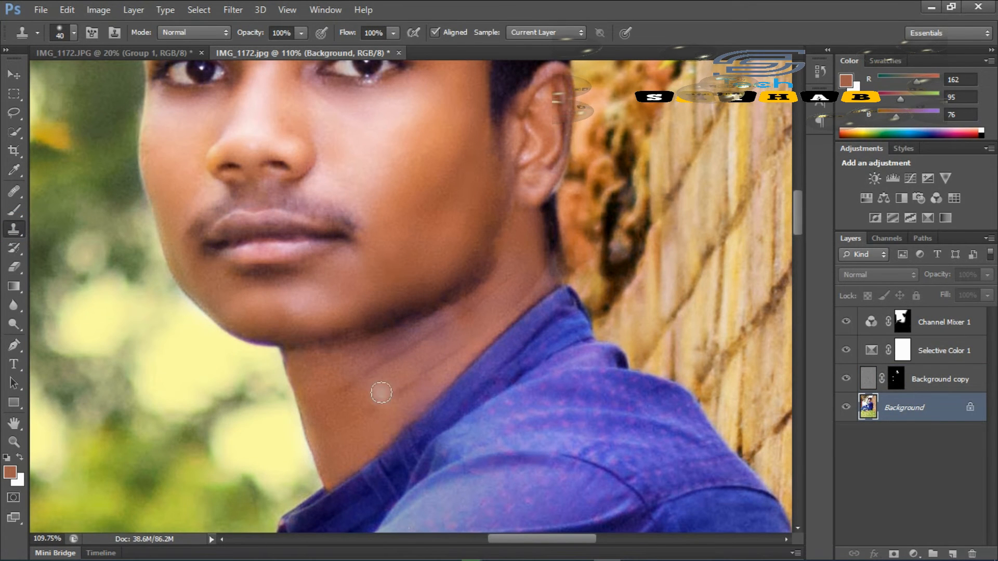
# - Try cloning skin over the neck creases directly on the Background layer, and undo the strokes
pyautogui.moveTo(371, 355)
pyautogui.mouseDown()
pyautogui.moveTo(453, 315)
pyautogui.moveTo(370, 354)
pyautogui.moveTo(429, 332)
pyautogui.mouseUp()
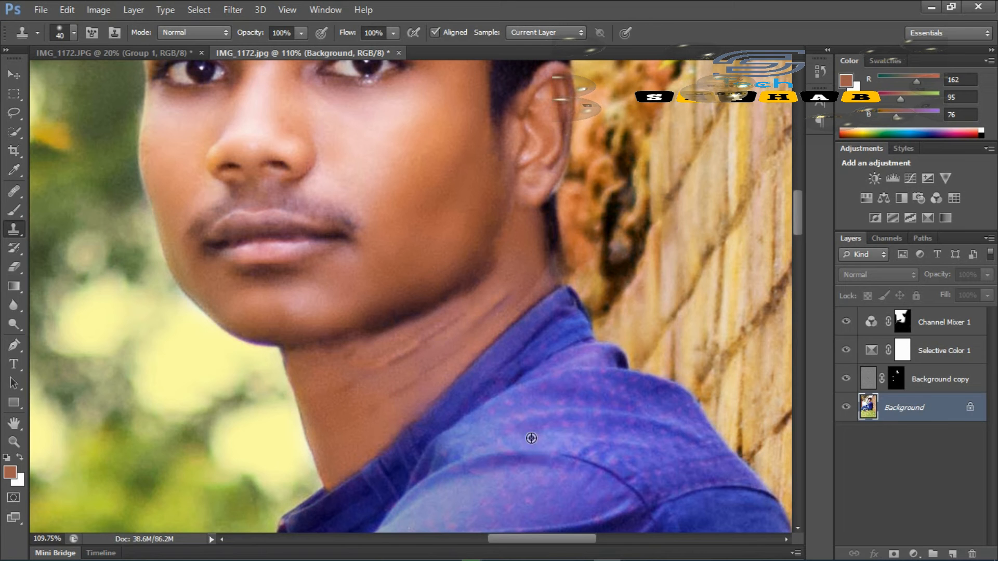
pyautogui.hotkey('ctrl', 'alt', 'z')
pyautogui.hotkey('ctrl', 'alt', 'z')
pyautogui.hotkey('ctrl', 'alt', 'z')
pyautogui.hotkey('ctrl', 'alt', 'z')
# - Add an empty layer directly above Background, below Background copy
pyautogui.click(945, 555)
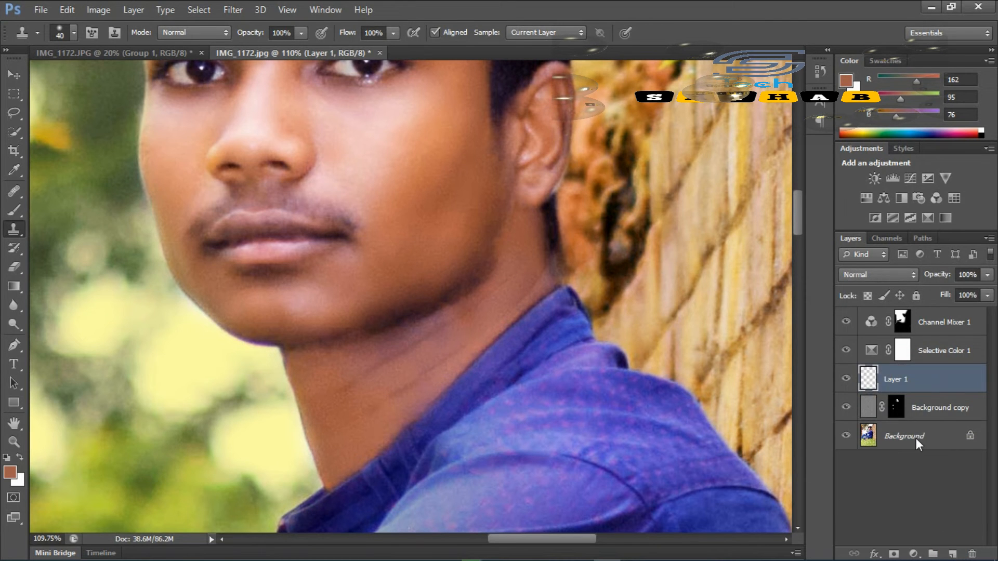
pyautogui.hotkey('ctrl', 'alt', 'z')
pyautogui.moveTo(890, 409); pyautogui.dragTo(946, 555)
pyautogui.click(951, 555)
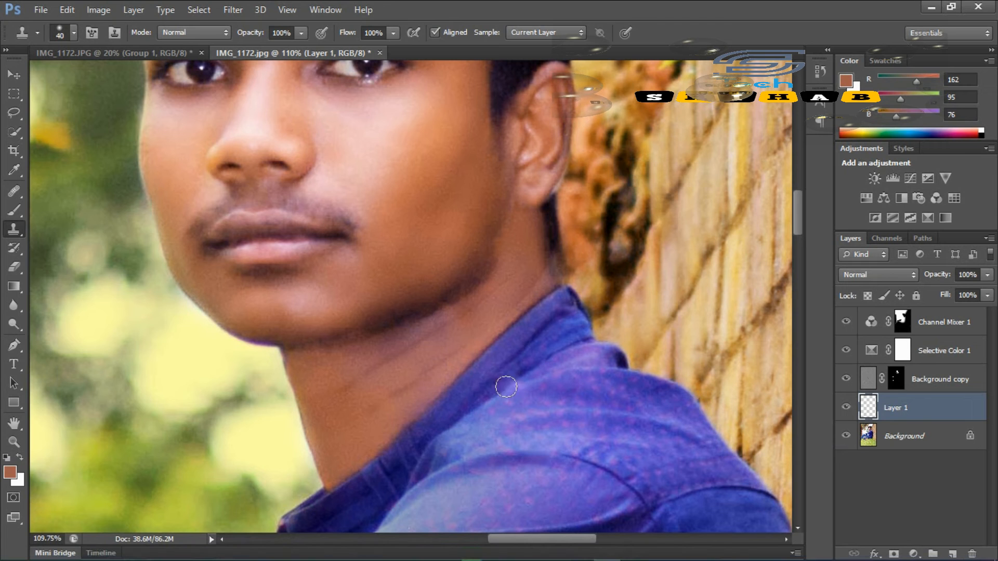
# - Set the Clone Stamp to 65% opacity and 52% flow
pyautogui.moveTo(253, 33); pyautogui.dragTo(235, 34)
pyautogui.scroll(1, 291, 78)
pyautogui.moveTo(349, 34); pyautogui.dragTo(317, 33)
# - Try cloning neck skin on the empty layer above Background, and delete that layer
pyautogui.keyDown('alt'); pyautogui.click(338, 426); pyautogui.keyUp('alt')
pyautogui.moveTo(360, 373)
pyautogui.mouseDown()
pyautogui.moveTo(400, 349)
pyautogui.moveTo(364, 387)
pyautogui.moveTo(403, 351)
pyautogui.mouseUp()
pyautogui.keyDown('alt'); pyautogui.click(357, 430); pyautogui.keyUp('alt')
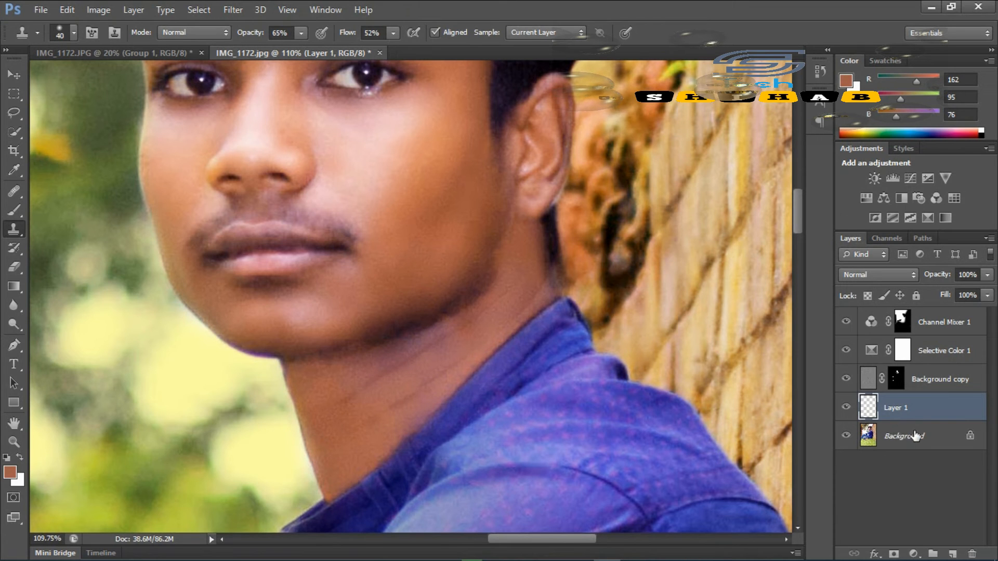
pyautogui.press('Delete')
# - Duplicate the Background layer beneath Background copy and clone smooth skin over the neck creases on the duplicate
pyautogui.moveTo(896, 410); pyautogui.dragTo(953, 554)
pyautogui.keyDown('alt'); pyautogui.click(339, 422); pyautogui.keyUp('alt')
pyautogui.moveTo(352, 376); pyautogui.dragTo(424, 338)
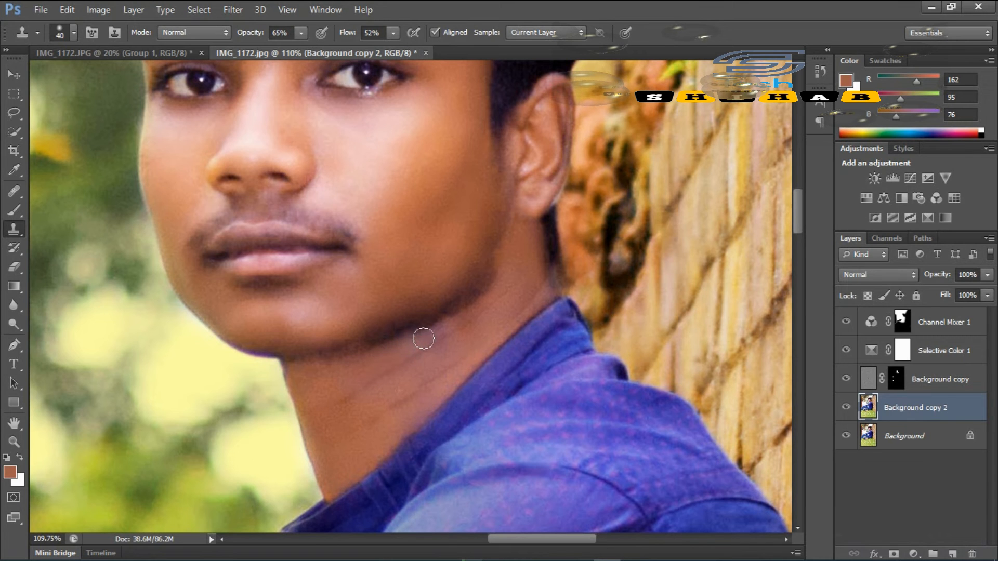
pyautogui.keyDown('alt'); pyautogui.click(505, 297); pyautogui.keyUp('alt')
pyautogui.moveTo(473, 316); pyautogui.dragTo(441, 336)
pyautogui.keyDown('alt'); pyautogui.click(490, 323); pyautogui.keyUp('alt')
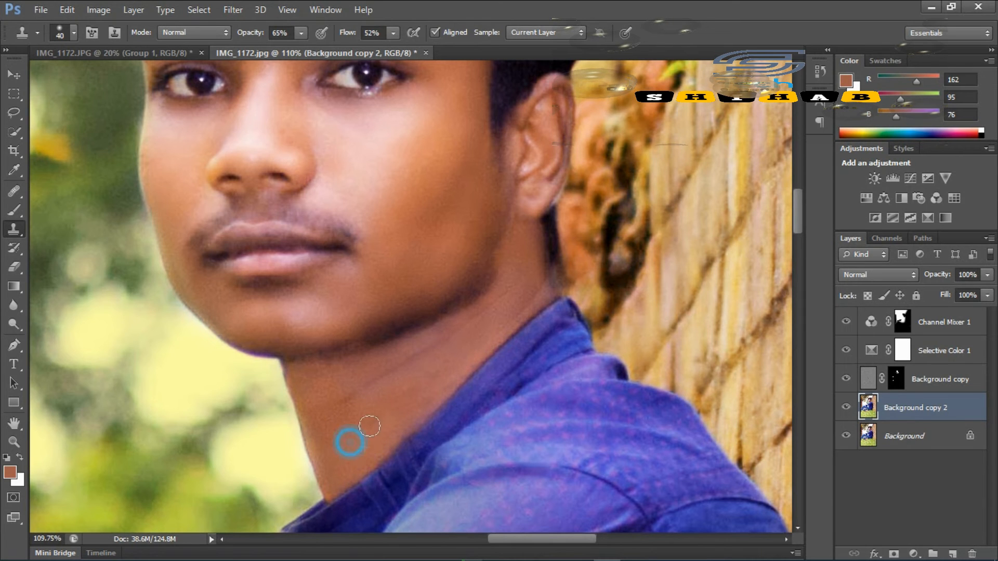
# - Clone cheek skin over the uneven tones along the jaw and upper neck on Background copy 2
pyautogui.keyDown('alt'); pyautogui.click(453, 262); pyautogui.keyUp('alt')
pyautogui.moveTo(446, 296); pyautogui.dragTo(355, 333)
pyautogui.keyDown('alt'); pyautogui.click(466, 202); pyautogui.keyUp('alt')
pyautogui.moveTo(475, 232)
pyautogui.mouseDown()
pyautogui.moveTo(454, 335)
pyautogui.moveTo(499, 260)
pyautogui.moveTo(481, 297)
pyautogui.moveTo(396, 350)
pyautogui.mouseUp()
# - Blend the dark jawline beneath the chin with short Clone Stamp strokes
pyautogui.hotkey('ctrl', '0')
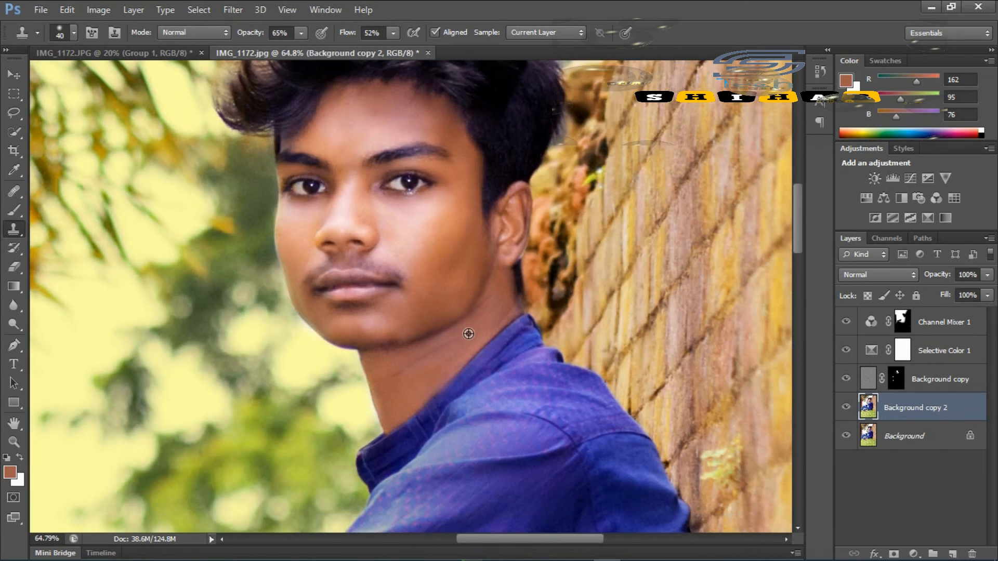
pyautogui.scroll(10, 440, 224)
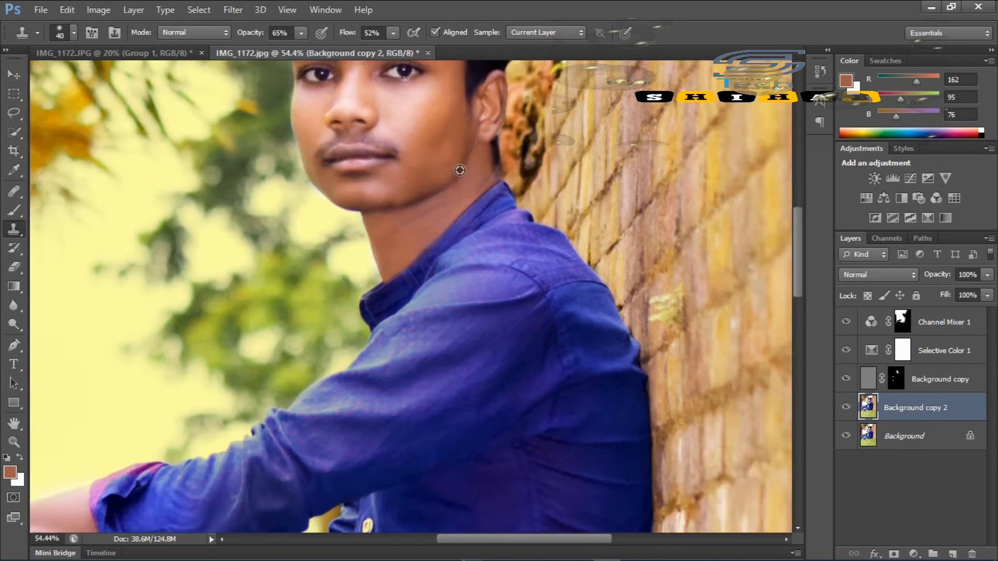
pyautogui.moveTo(212, 323)
pyautogui.mouseDown()
pyautogui.moveTo(250, 292)
pyautogui.moveTo(310, 273)
pyautogui.mouseUp()
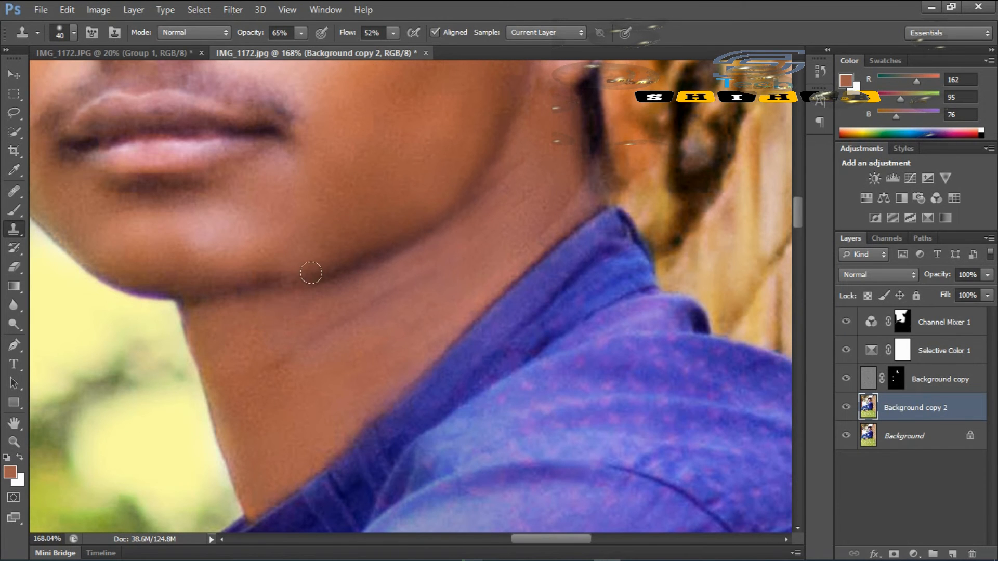
pyautogui.moveTo(218, 286); pyautogui.dragTo(288, 270)
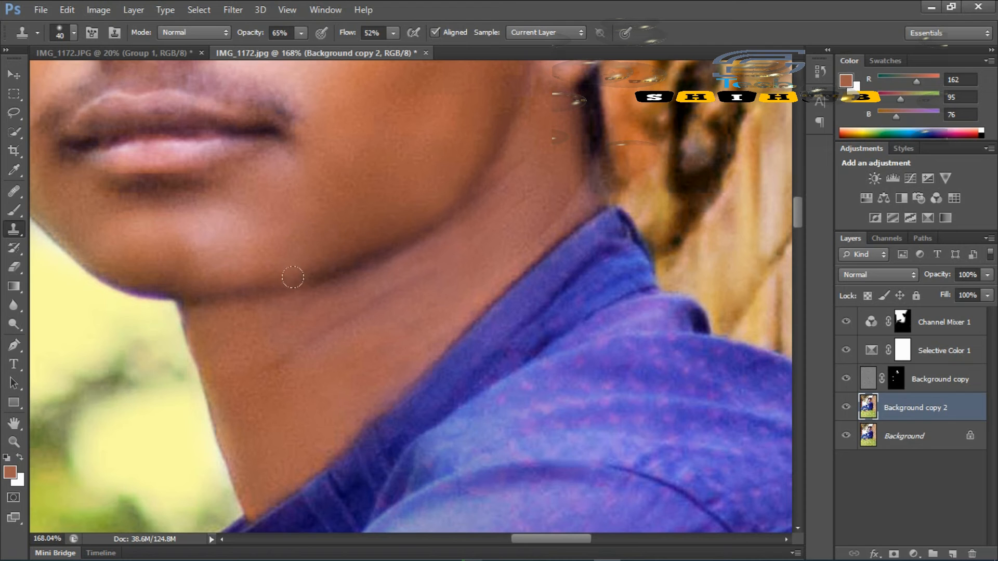
# - Examine the cloned neck and jaw up close and within the full portrait
pyautogui.keyDown('alt'); pyautogui.scroll(-8, 408, 249); pyautogui.keyUp('alt')
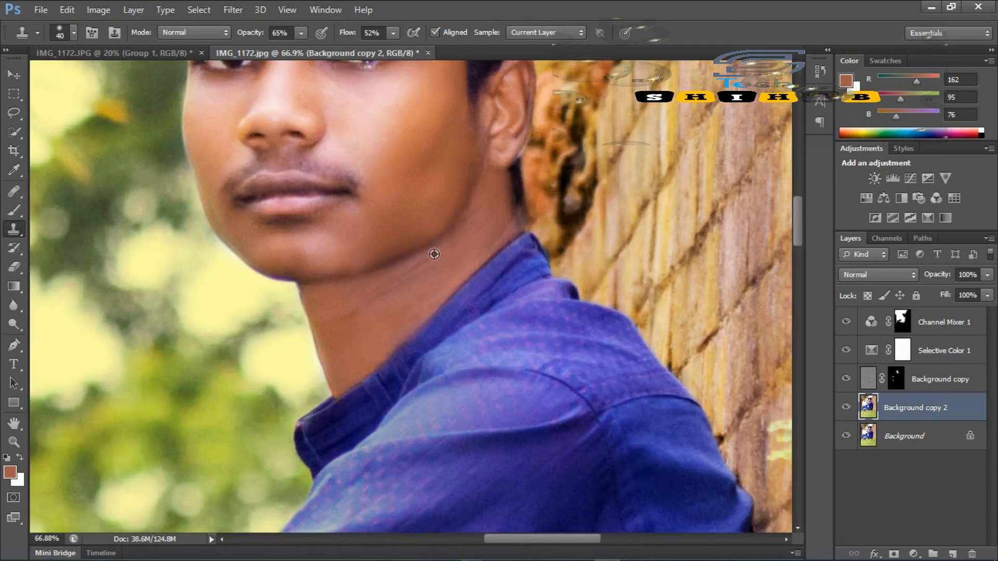
pyautogui.keyDown('alt'); pyautogui.scroll(3, 296, 272); pyautogui.keyUp('alt')
pyautogui.keyDown('alt'); pyautogui.scroll(-3, 296, 272); pyautogui.keyUp('alt')
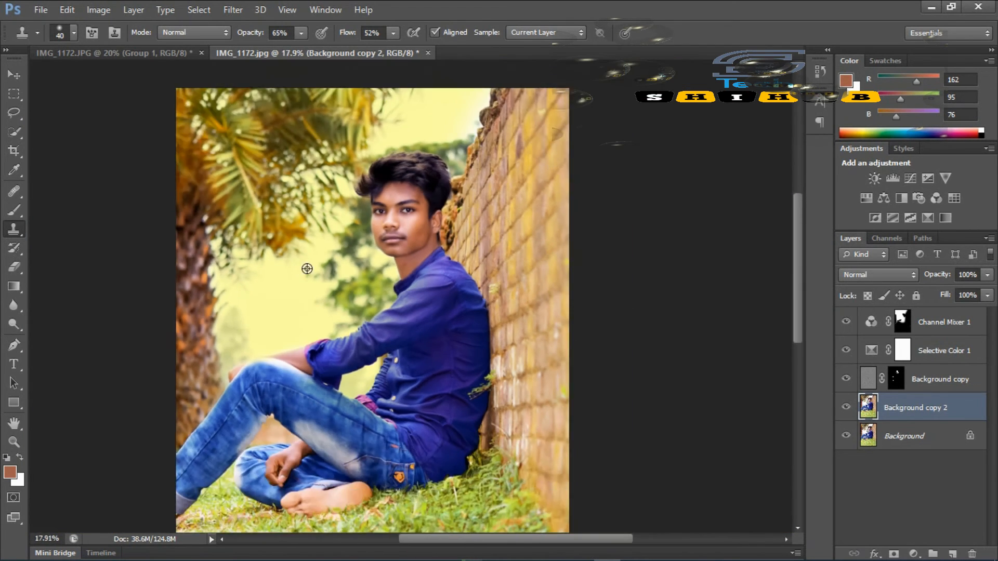
pyautogui.keyDown('alt'); pyautogui.scroll(1, 314, 247); pyautogui.keyUp('alt')
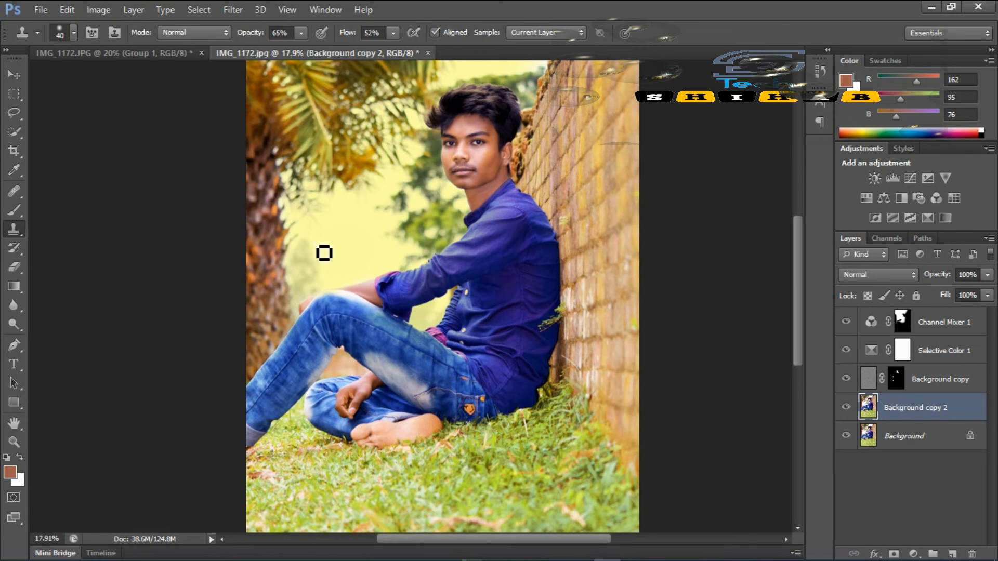
pyautogui.keyDown('alt'); pyautogui.scroll(-2, 362, 296); pyautogui.keyUp('alt')
pyautogui.keyDown('alt'); pyautogui.scroll(3, 358, 291); pyautogui.keyUp('alt')
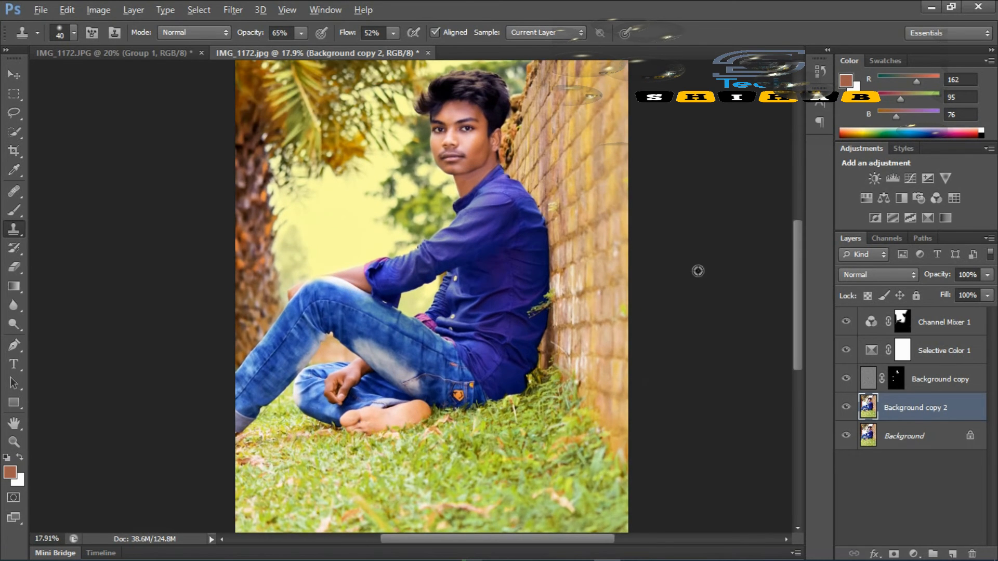
pyautogui.keyDown('alt'); pyautogui.scroll(-1, 697, 270); pyautogui.keyUp('alt')
pyautogui.click(935, 198)
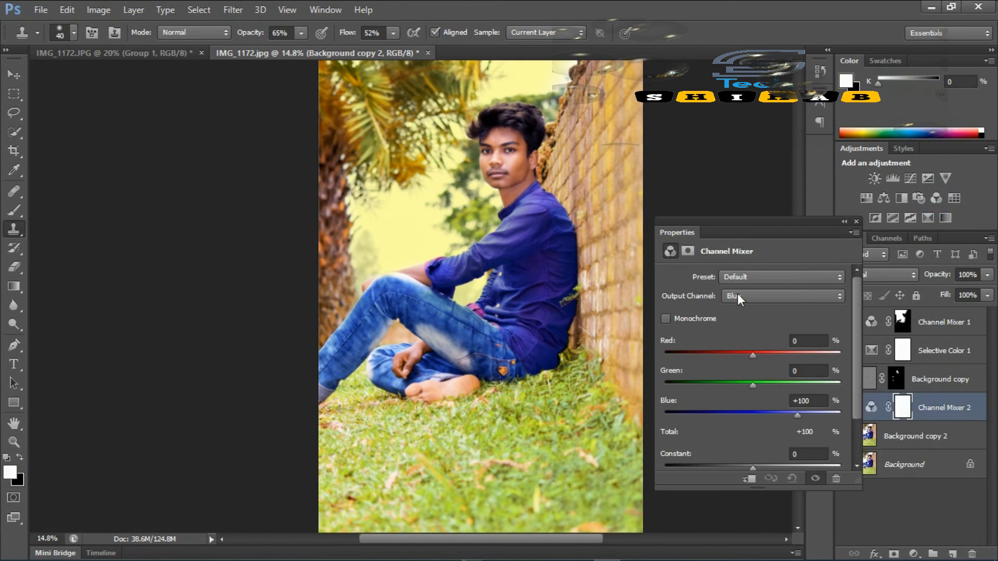
pyautogui.click(856, 220)
pyautogui.moveTo(930, 407); pyautogui.dragTo(971, 554)
# - Add a Photo Filter adjustment above Background copy 2 using Warming Filter (85) at 41% density
pyautogui.click(919, 198)
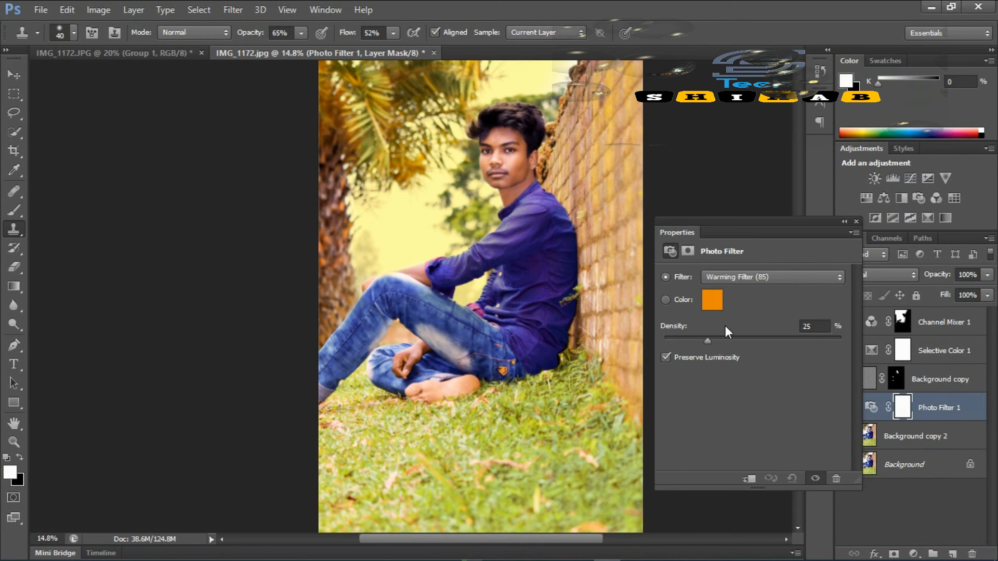
pyautogui.moveTo(710, 341); pyautogui.dragTo(746, 341)
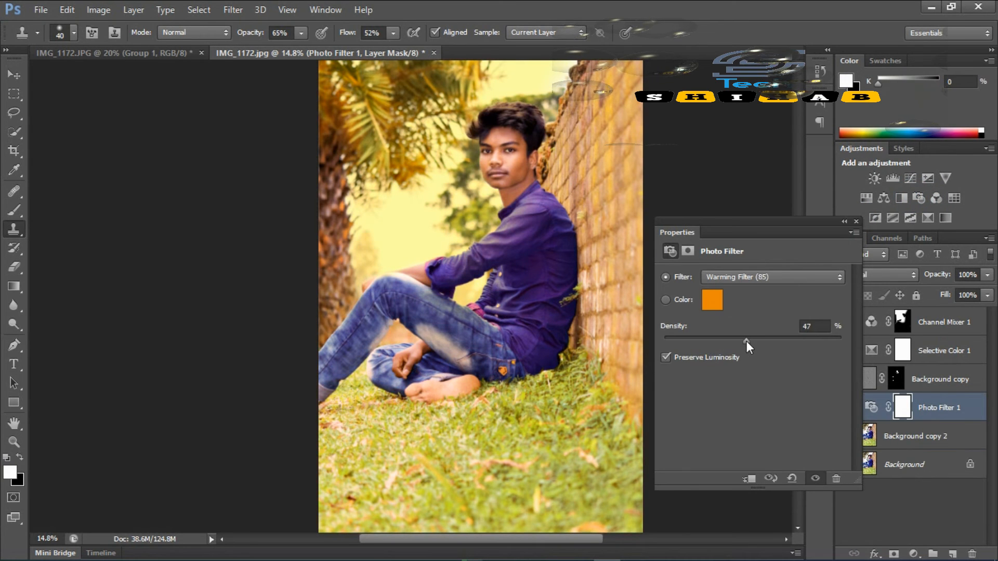
pyautogui.moveTo(837, 348); pyautogui.dragTo(706, 348)
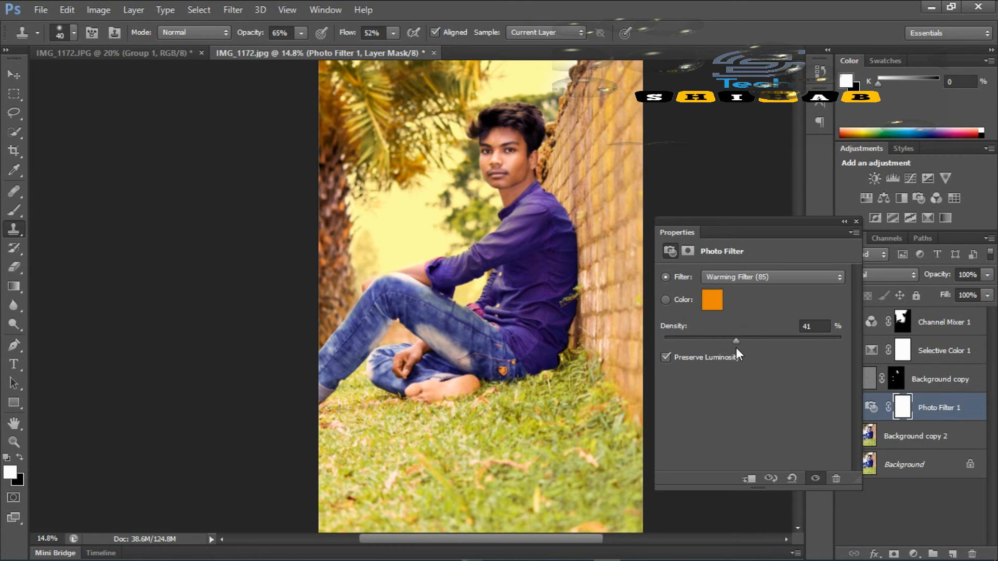
# - Try brown, pale yellow and dark magenta as the Photo Filter colour, and cancel the colour change
pyautogui.click(712, 300)
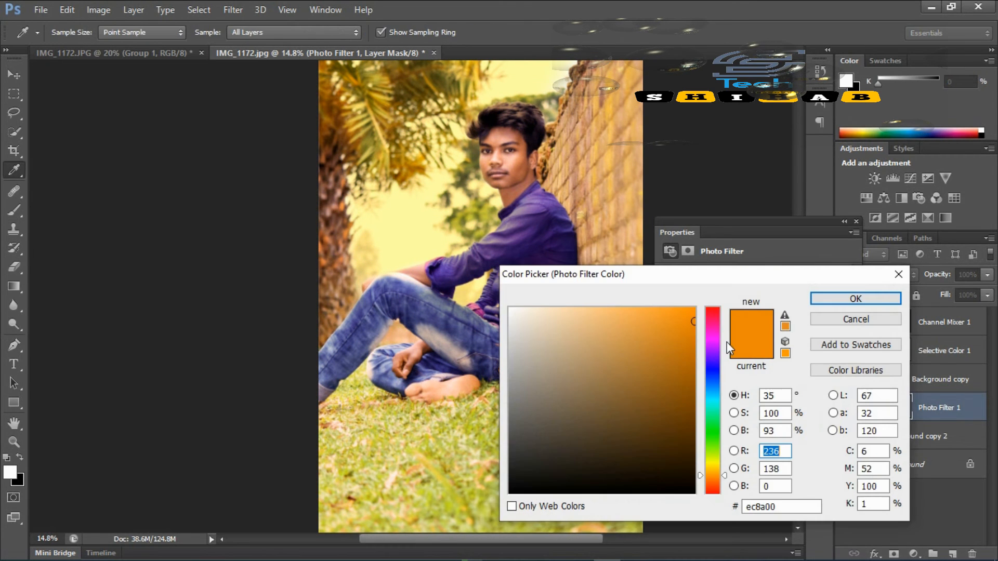
pyautogui.moveTo(691, 327); pyautogui.dragTo(594, 440)
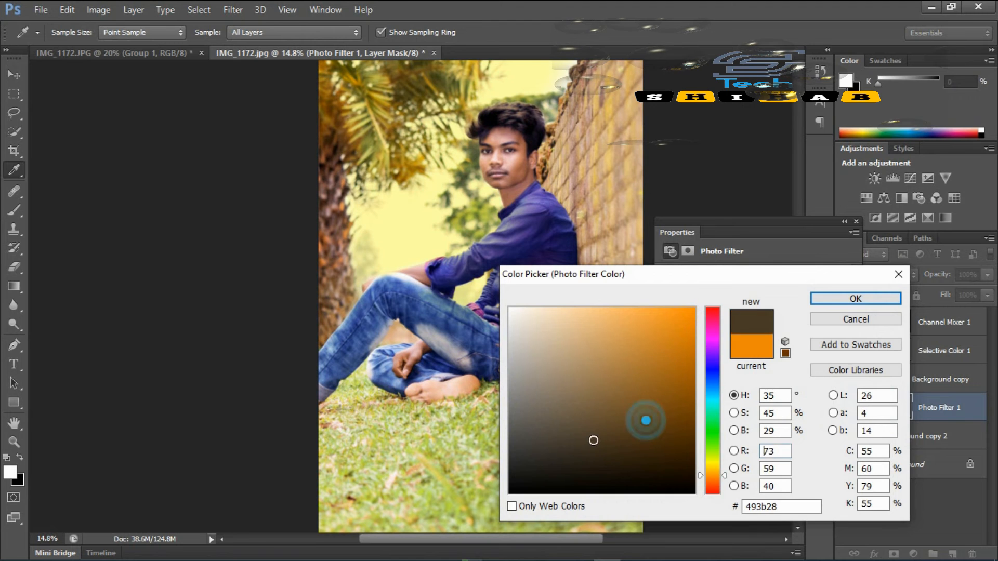
pyautogui.moveTo(711, 477); pyautogui.dragTo(712, 458)
pyautogui.moveTo(617, 397); pyautogui.dragTo(518, 315)
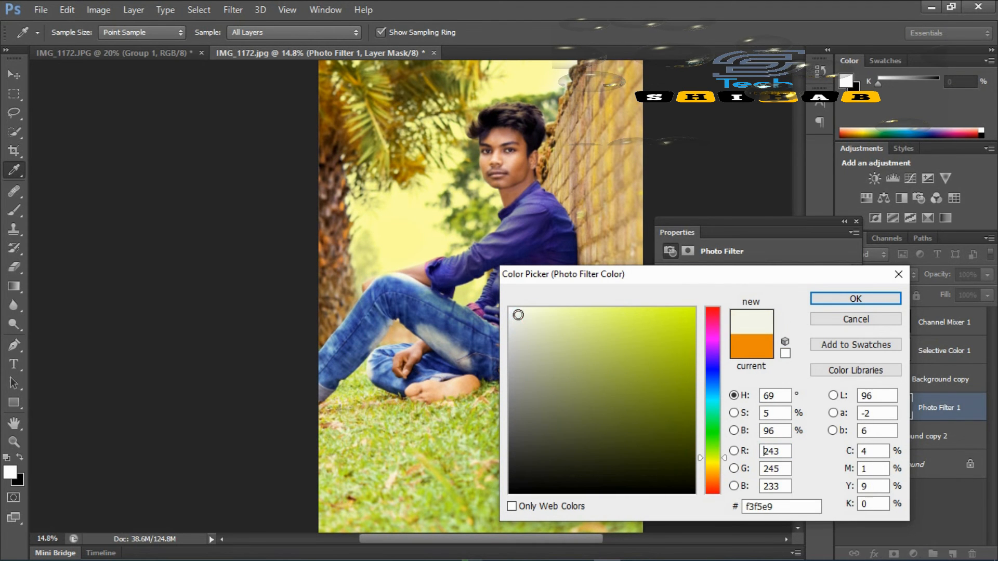
pyautogui.click(719, 325)
pyautogui.moveTo(670, 325); pyautogui.dragTo(656, 427)
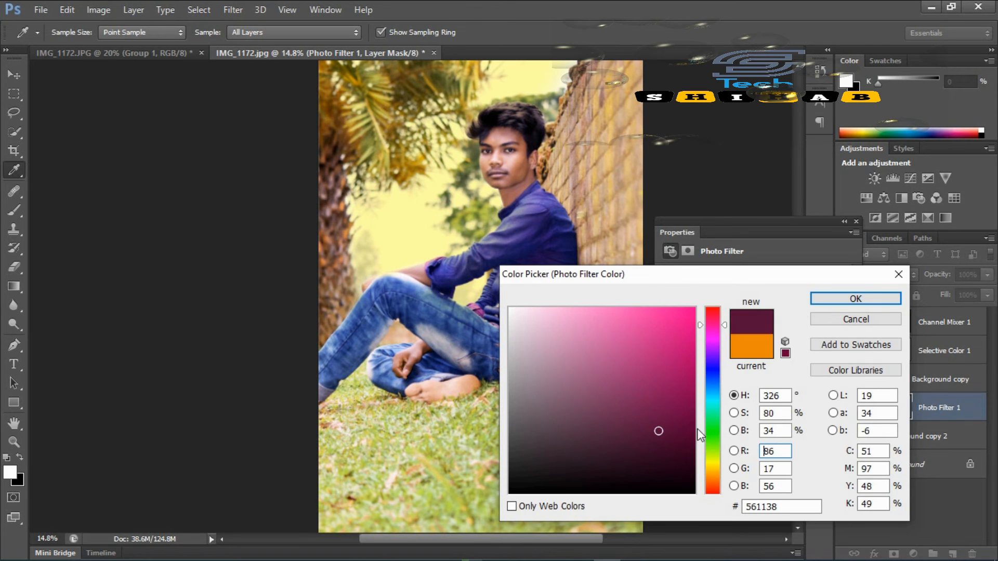
pyautogui.click(847, 320)
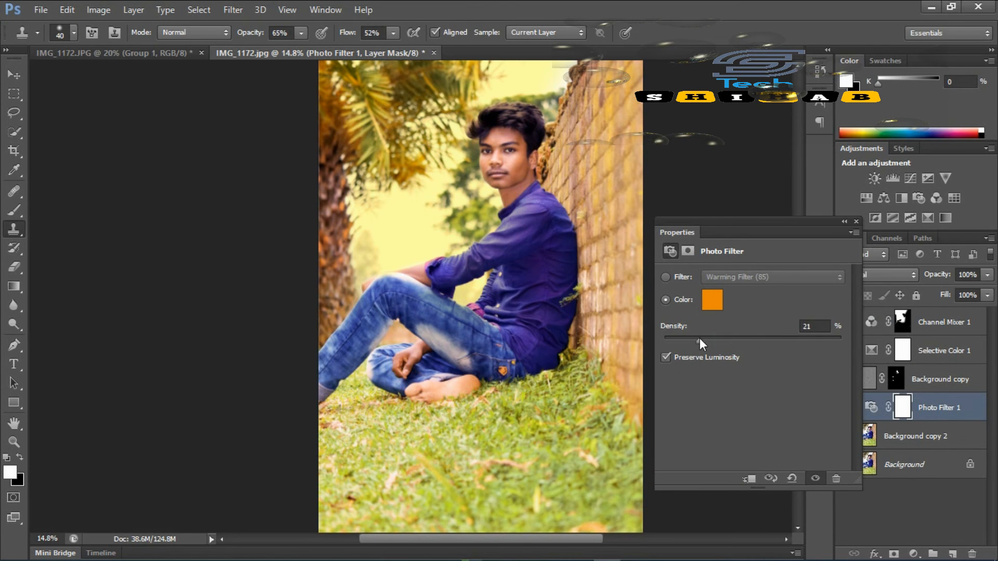
# - Set the Photo Filter density to 24%, check the tint on the whole portrait and close the filter's settings
pyautogui.scroll(4, 570, 145)
pyautogui.scroll(-4, 549, 146)
pyautogui.scroll(3, 550, 146)
pyautogui.scroll(-4, 550, 146)
pyautogui.scroll(1, 549, 146)
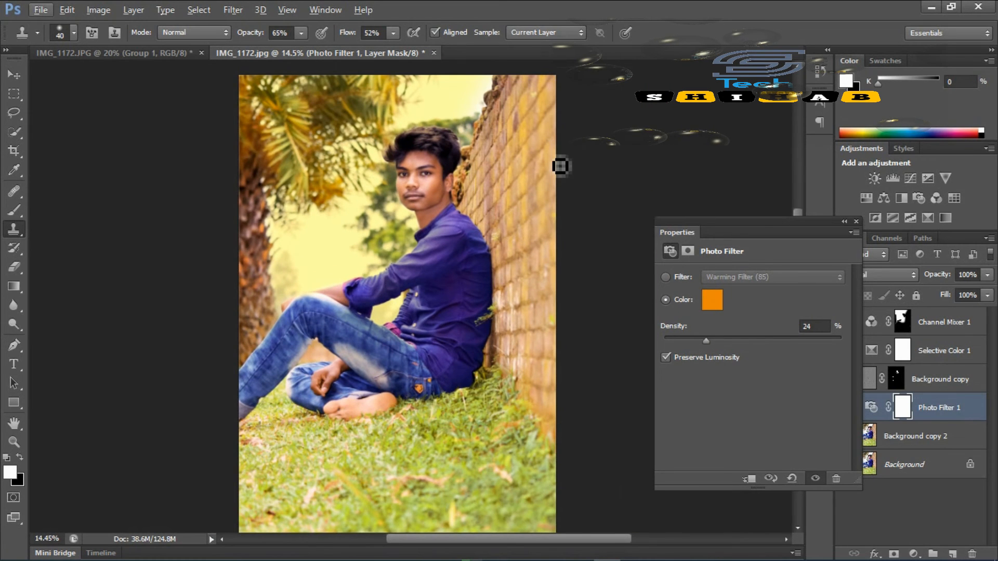
pyautogui.click(855, 222)
pyautogui.scroll(-1, 615, 265)
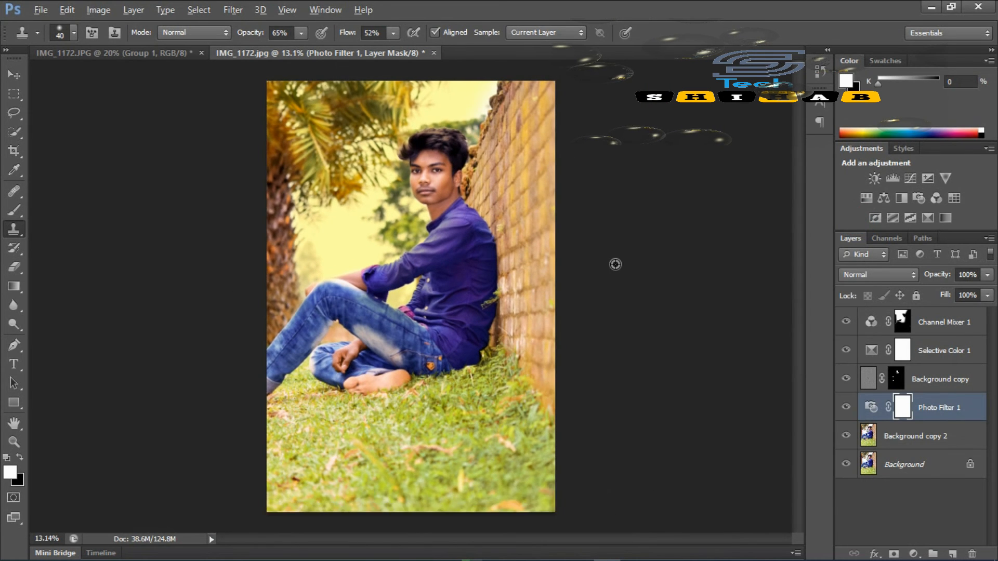
# - Add a Brightness/Contrast adjustment layer directly above Background copy 2 with brightness set to 11
pyautogui.click(927, 437)
pyautogui.click(913, 553)
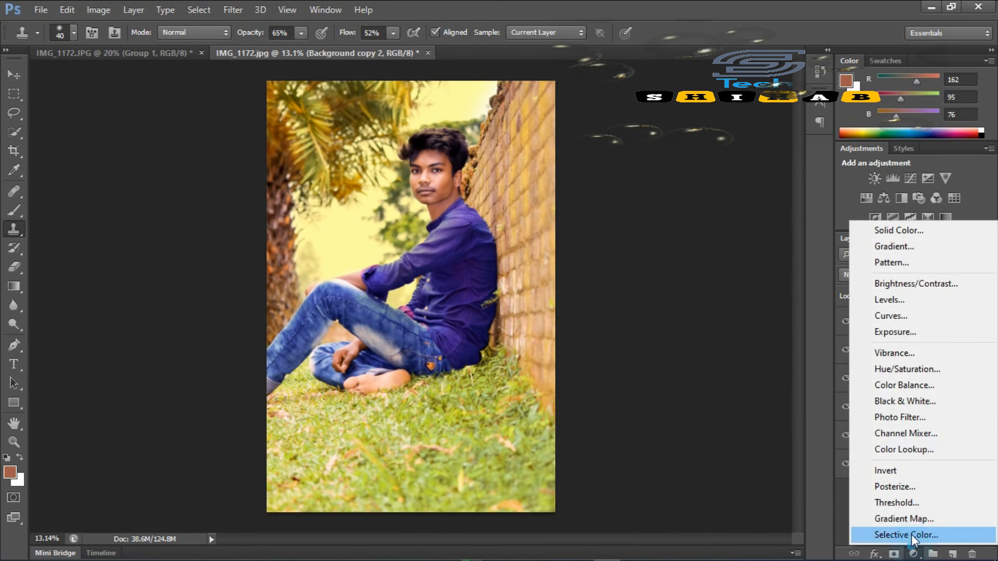
pyautogui.click(927, 283)
pyautogui.moveTo(754, 313); pyautogui.dragTo(759, 312)
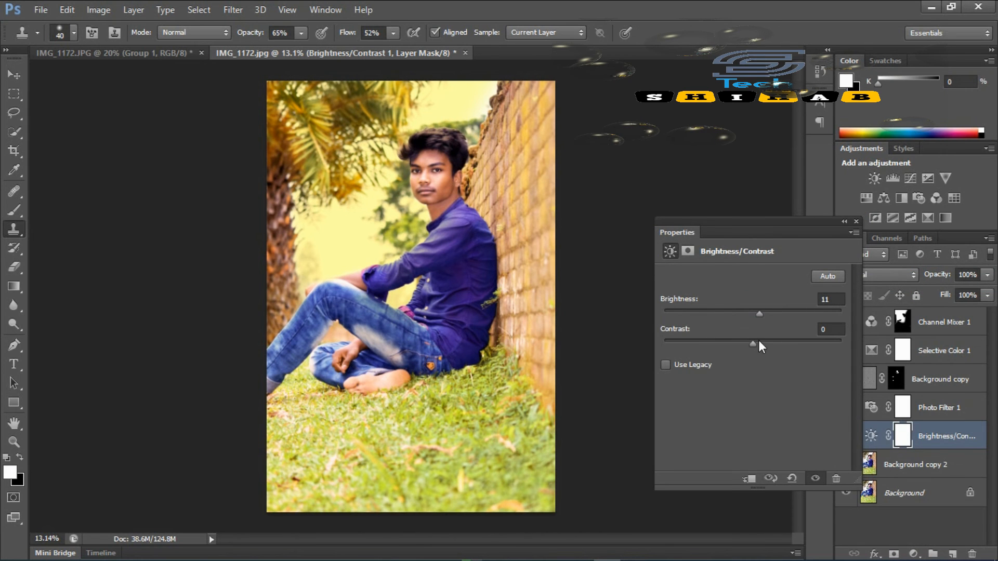
pyautogui.click(856, 221)
# - Crop away a strip of grass along the photo's lower edge and narrow strips from both sides
pyautogui.click(20, 153)
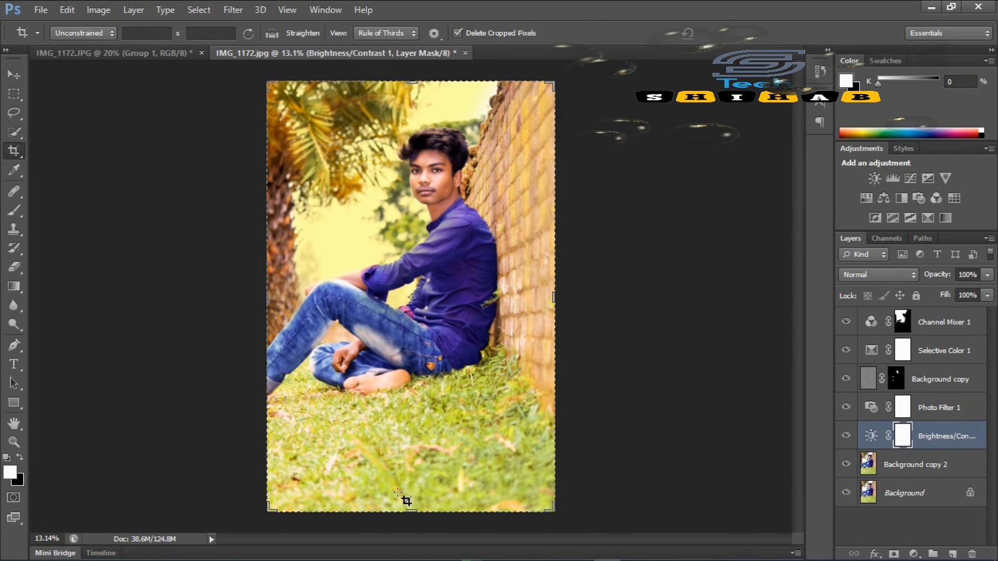
pyautogui.moveTo(410, 508); pyautogui.dragTo(410, 458)
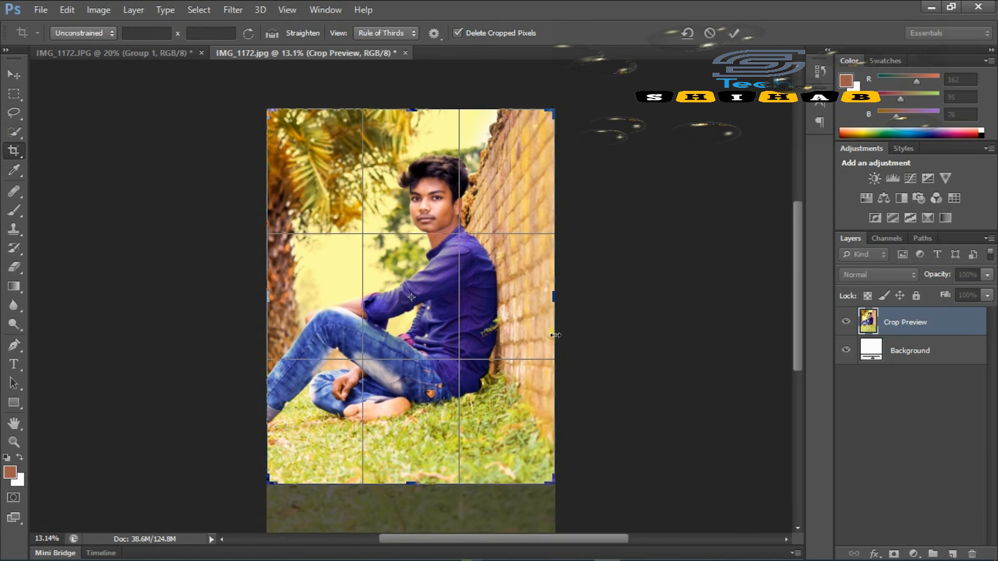
pyautogui.moveTo(549, 296)
pyautogui.mouseDown()
pyautogui.moveTo(563, 294)
pyautogui.moveTo(550, 294)
pyautogui.mouseUp()
pyautogui.moveTo(271, 297); pyautogui.dragTo(277, 297)
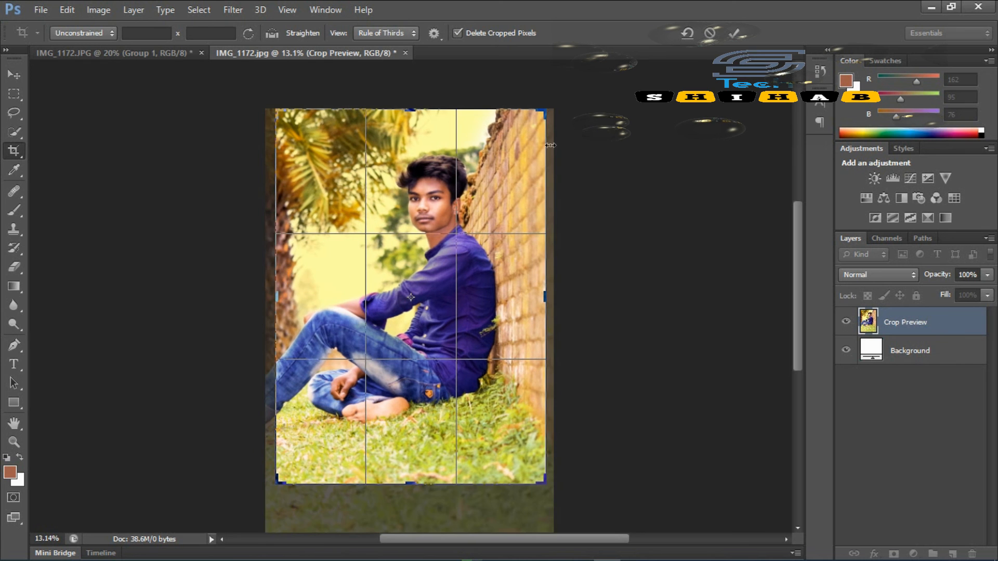
pyautogui.click(733, 34)
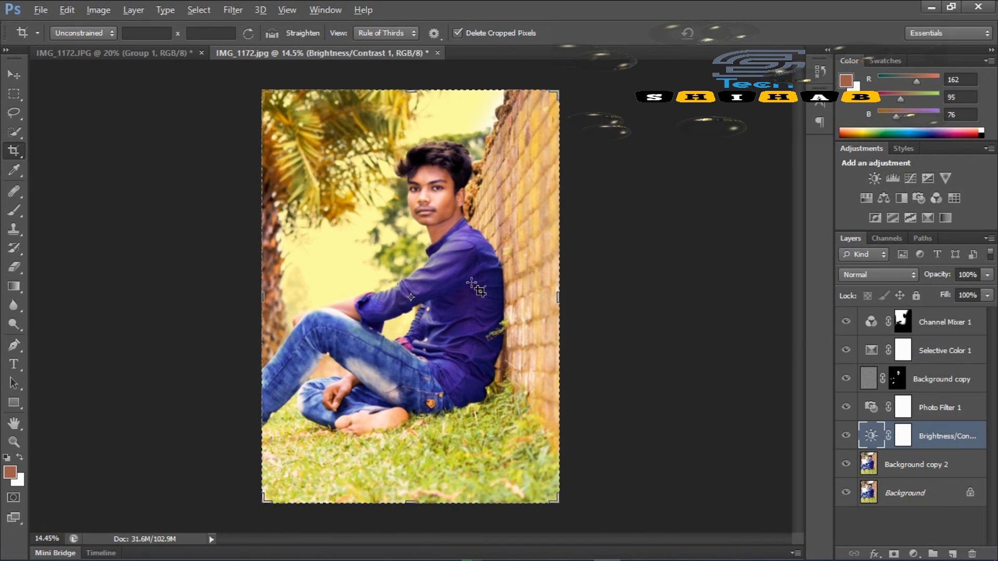
# - Examine the cropped portrait as a whole and the retouched face up close
pyautogui.scroll(2, 565, 246)
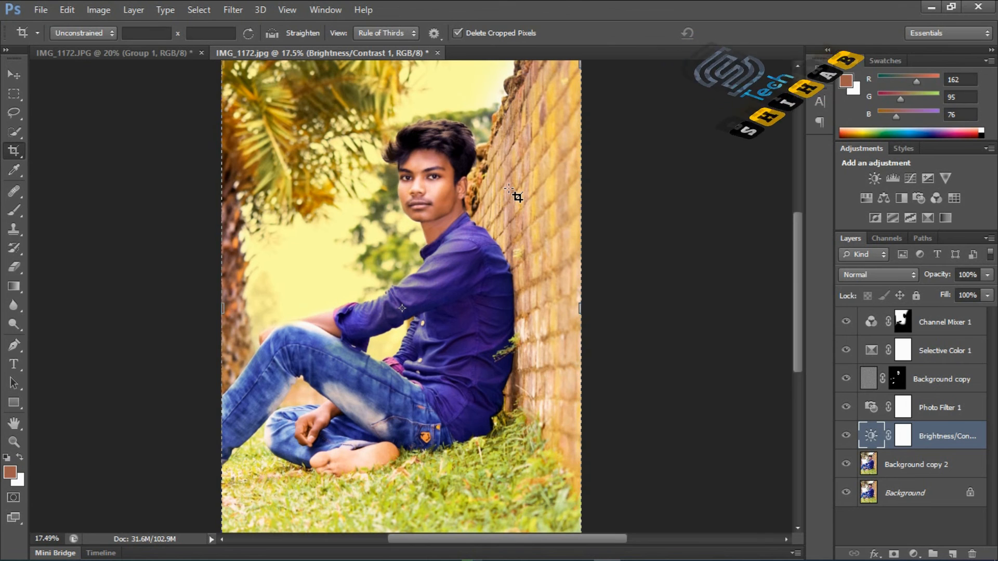
pyautogui.scroll(-1, 524, 159)
pyautogui.scroll(1, 495, 170)
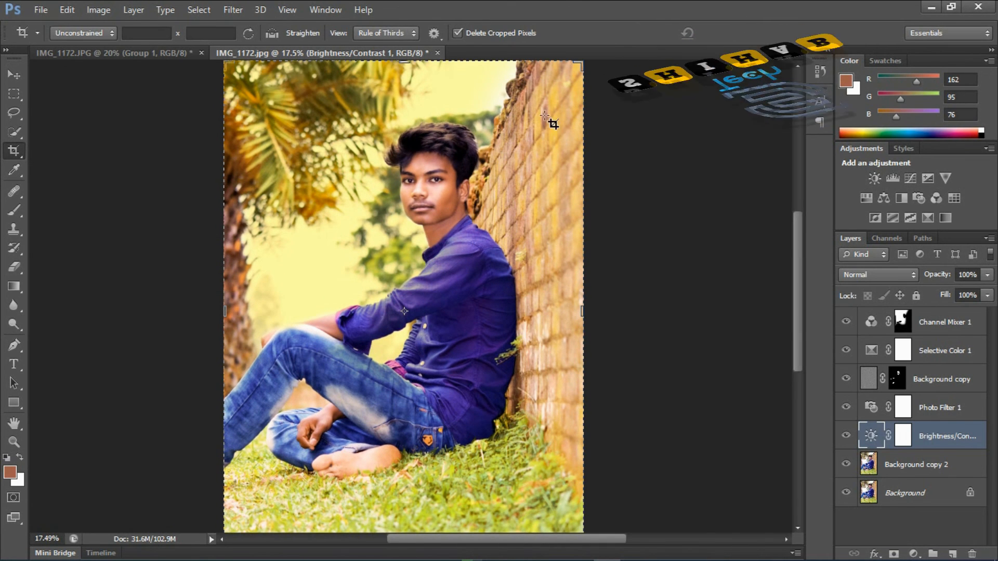
pyautogui.scroll(11, 519, 130)
pyautogui.scroll(7, 431, 353)
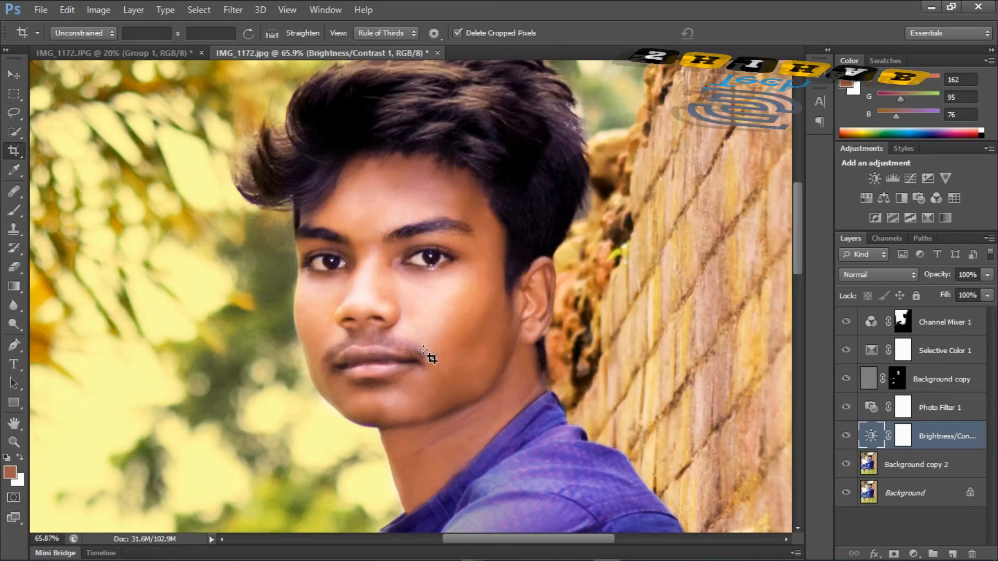
pyautogui.scroll(-20, 426, 338)
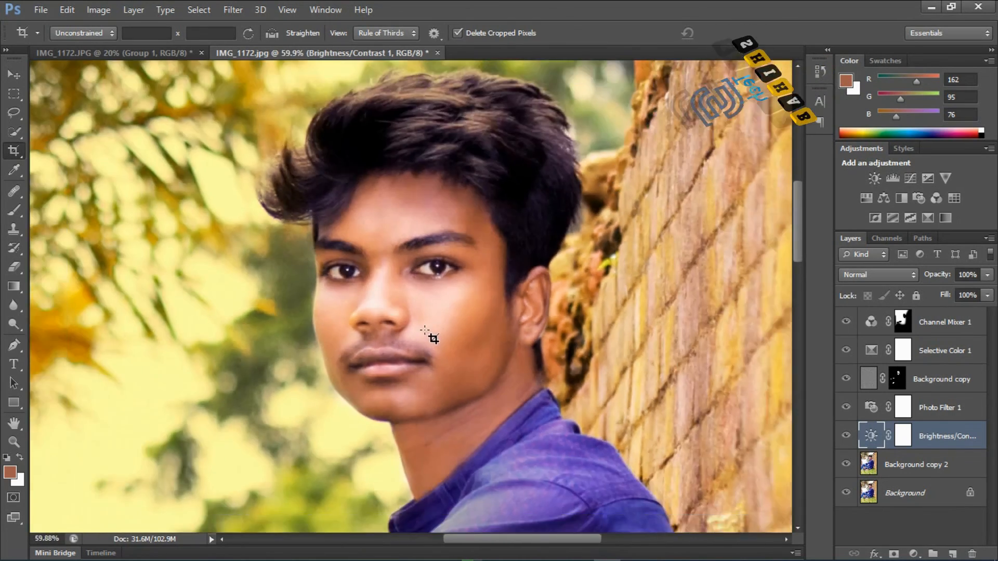
pyautogui.hotkey('ctrl', '0')
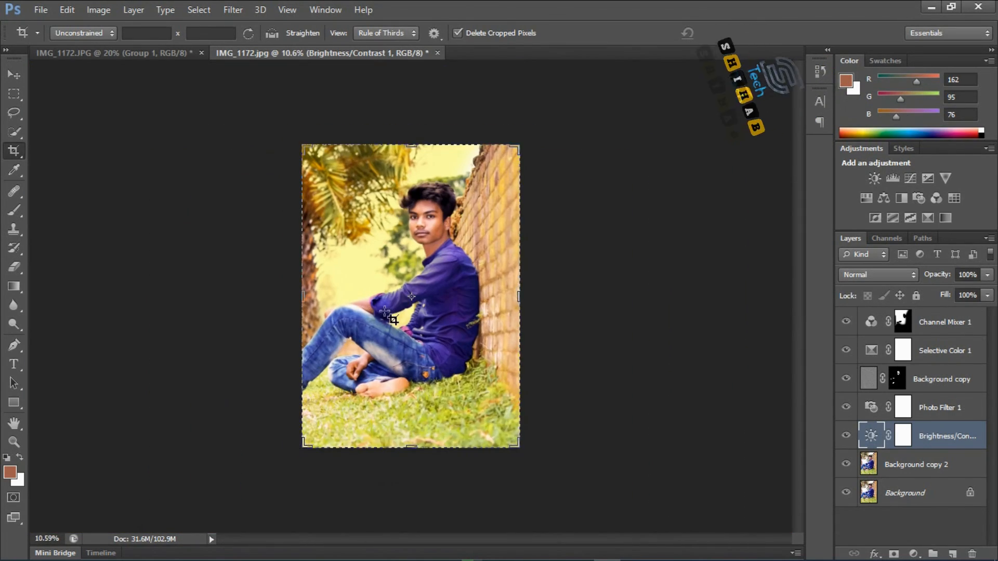
# - Flatten all layers into a single Background layer
pyautogui.click(40, 9)
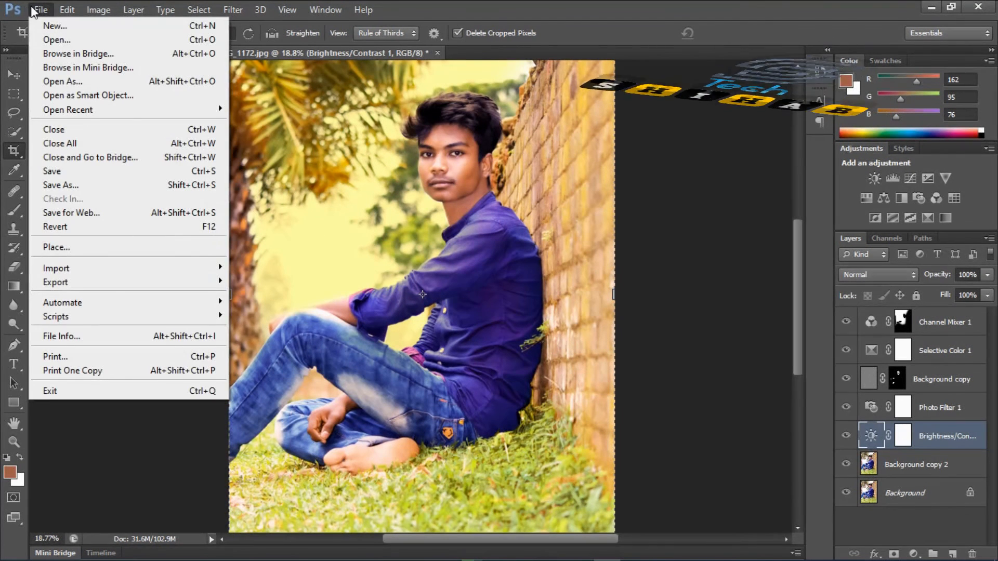
pyautogui.click(630, 7)
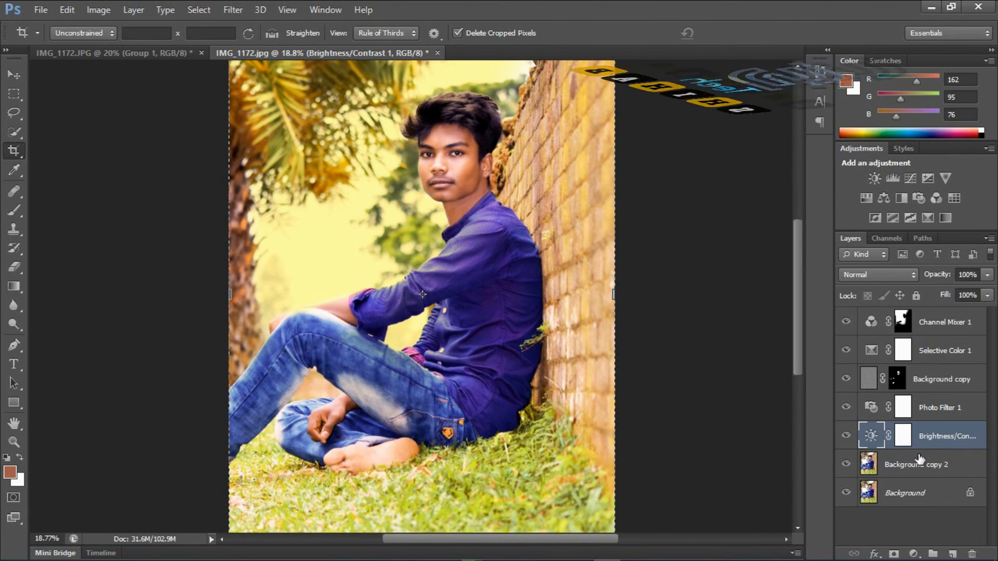
pyautogui.rightClick(934, 464)
pyautogui.click(717, 326)
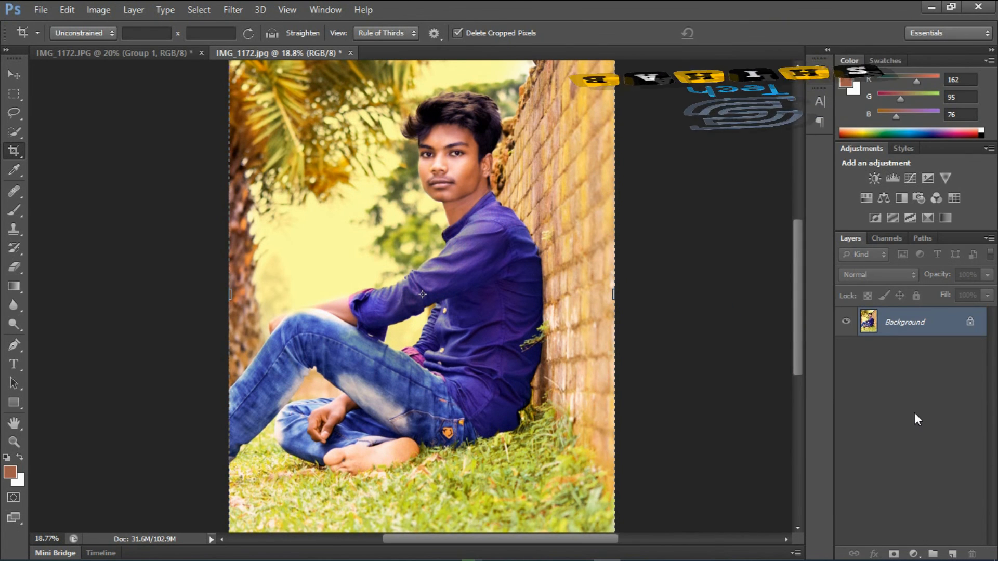
# - Add the subject's first name as a black 12 pt Buttey Honey text layer over the crossed legs
pyautogui.click(14, 363)
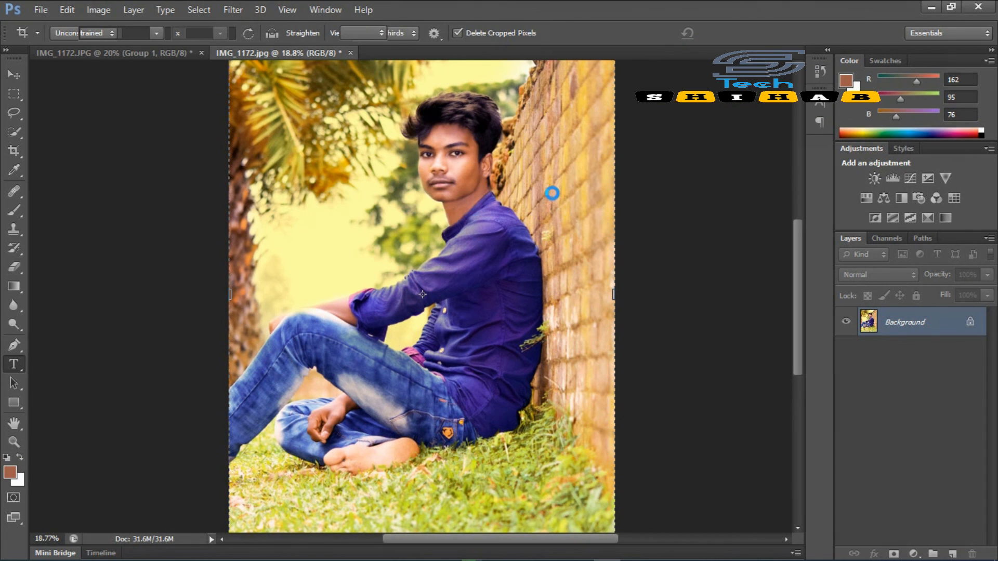
pyautogui.click(526, 33)
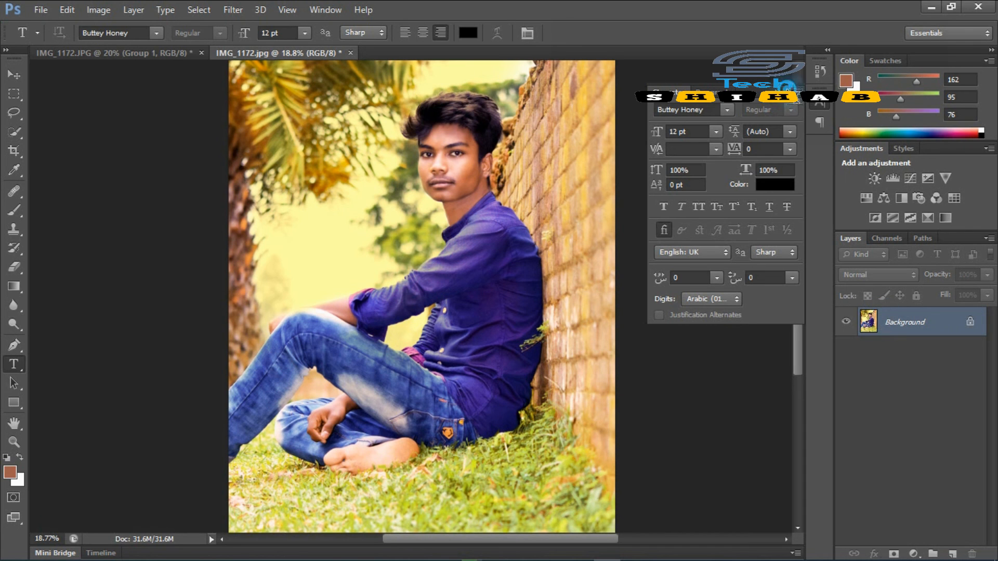
pyautogui.click(219, 267)
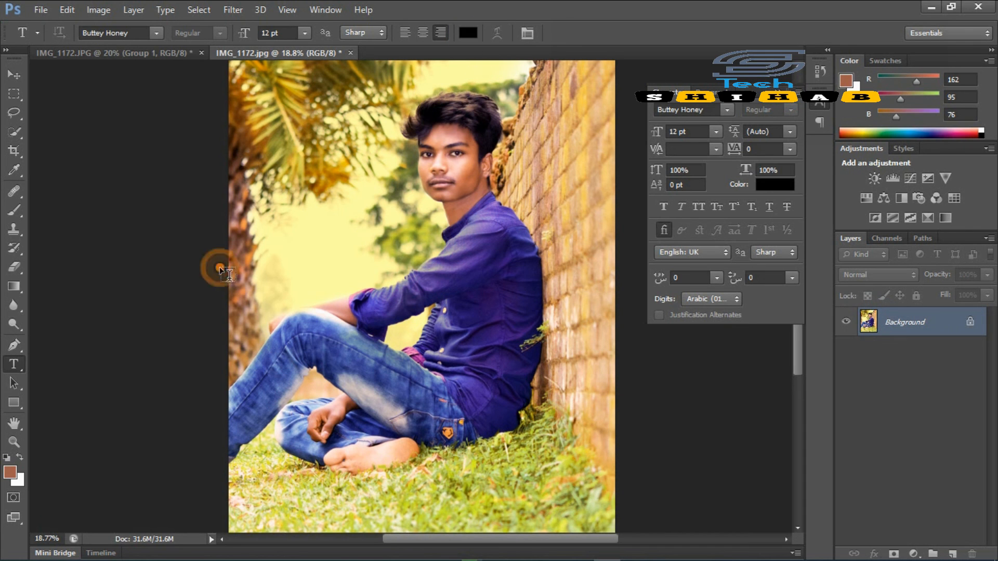
pyautogui.click(931, 7)
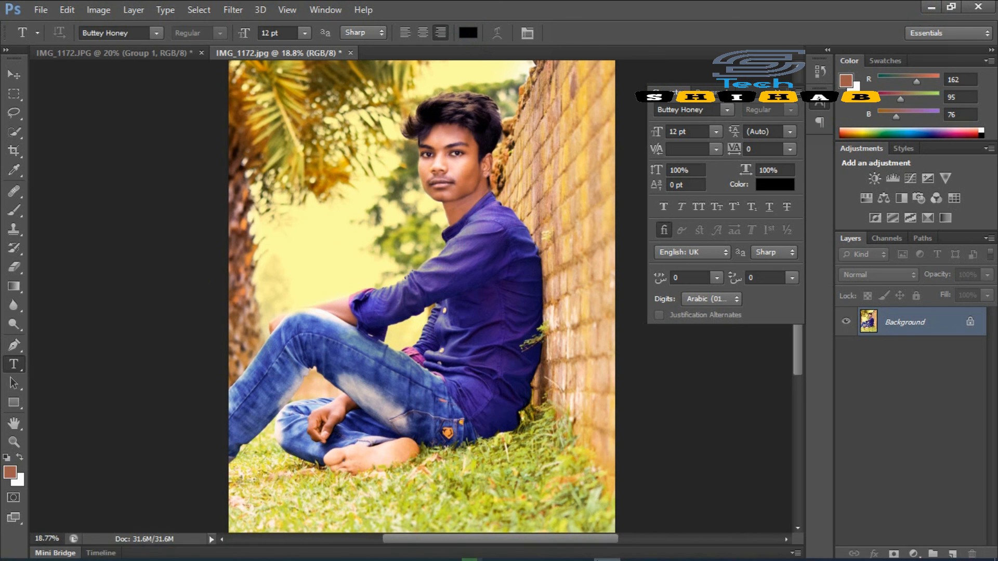
pyautogui.click(608, 553)
pyautogui.click(608, 553)
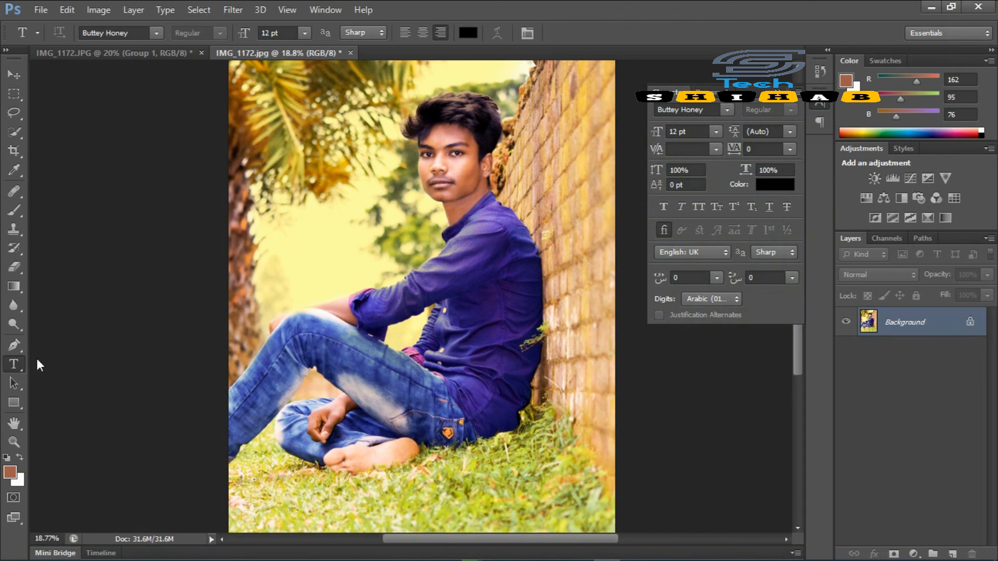
pyautogui.click(778, 92)
pyautogui.click(301, 426)
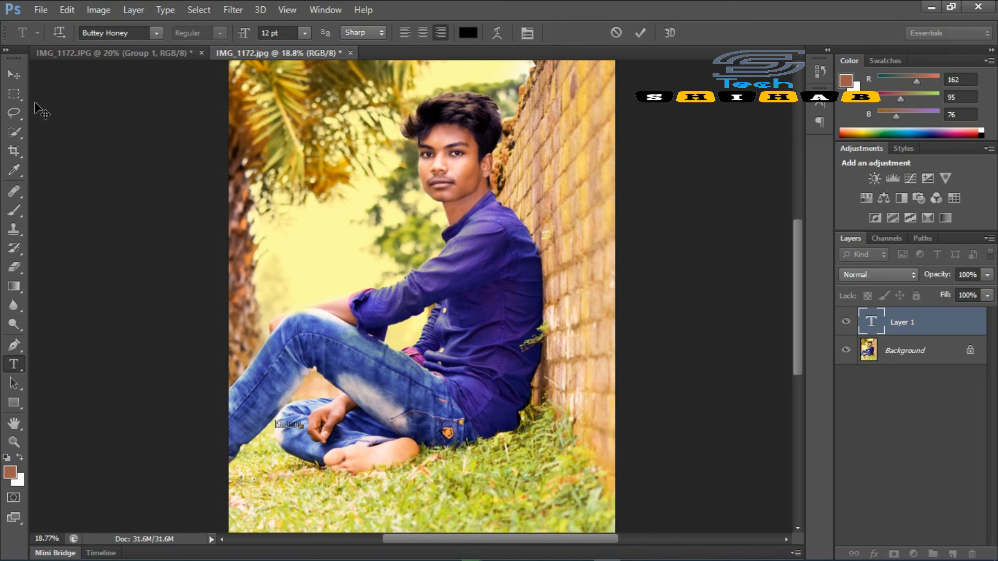
pyautogui.click(642, 33)
# - Enlarge the small name text on the lower part of the photo with a free transform
pyautogui.click(16, 75)
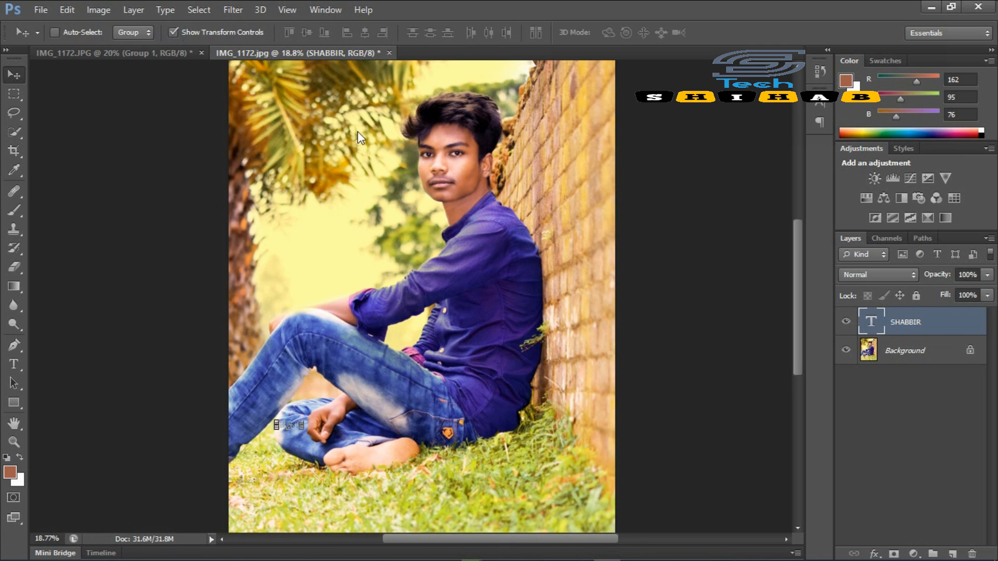
pyautogui.moveTo(333, 409); pyautogui.dragTo(564, 514)
pyautogui.click(733, 32)
# - Scale the name text to about 67% width and 52% height and place it on the yellow background above the raised knee
pyautogui.moveTo(457, 402); pyautogui.dragTo(436, 265)
pyautogui.moveTo(569, 356); pyautogui.dragTo(323, 131)
pyautogui.click(733, 32)
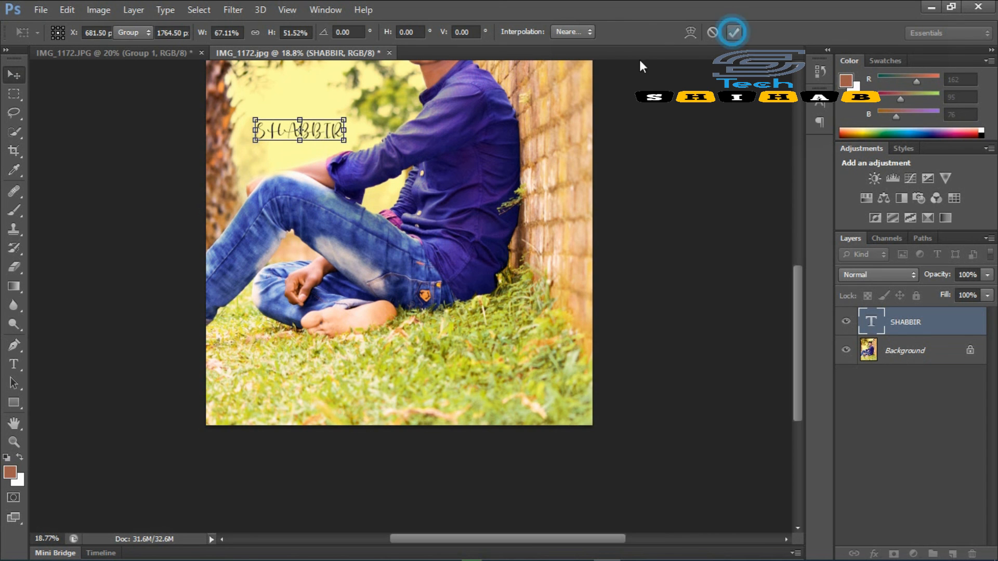
pyautogui.scroll(-4, 436, 223)
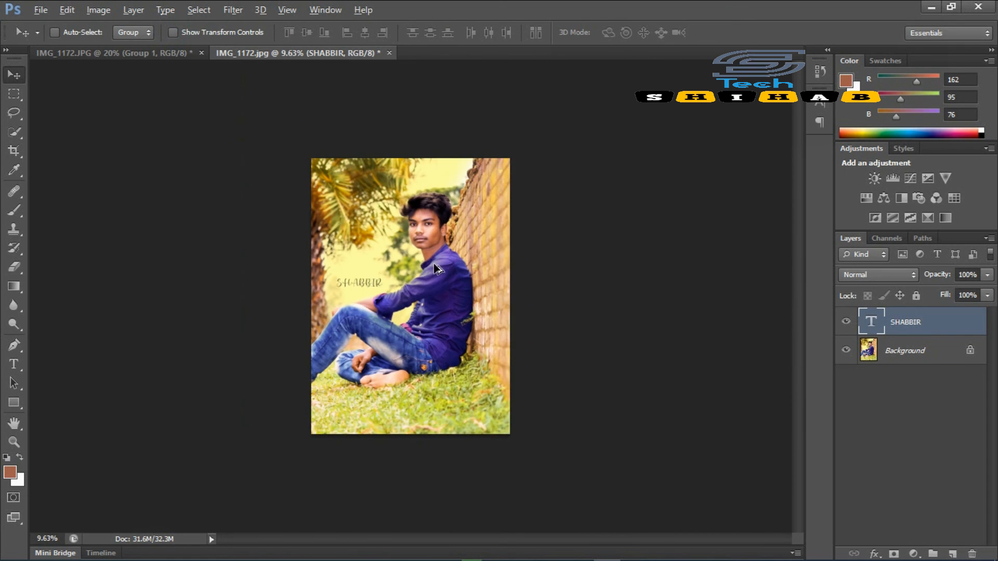
pyautogui.scroll(3, 340, 283)
pyautogui.scroll(3, 339, 283)
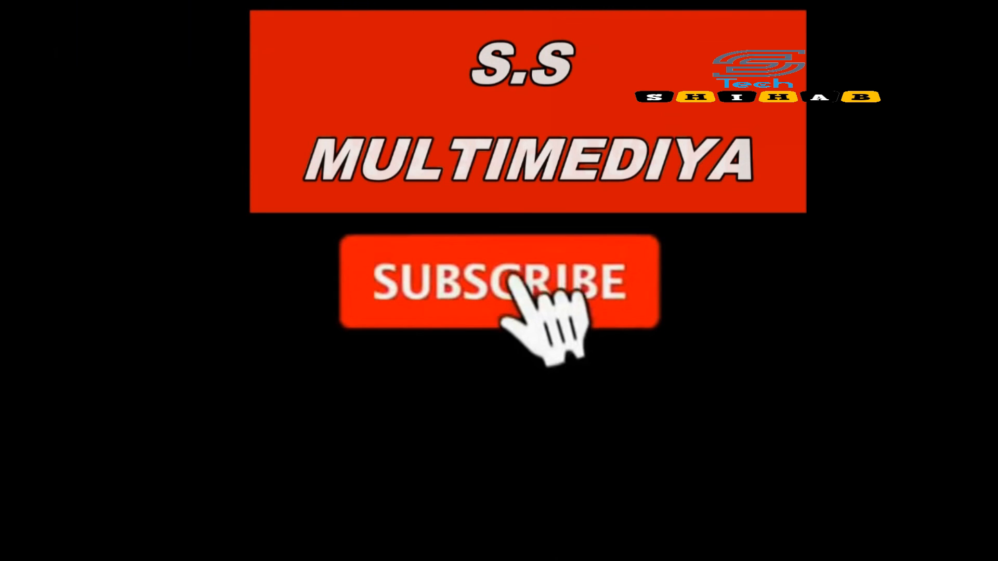